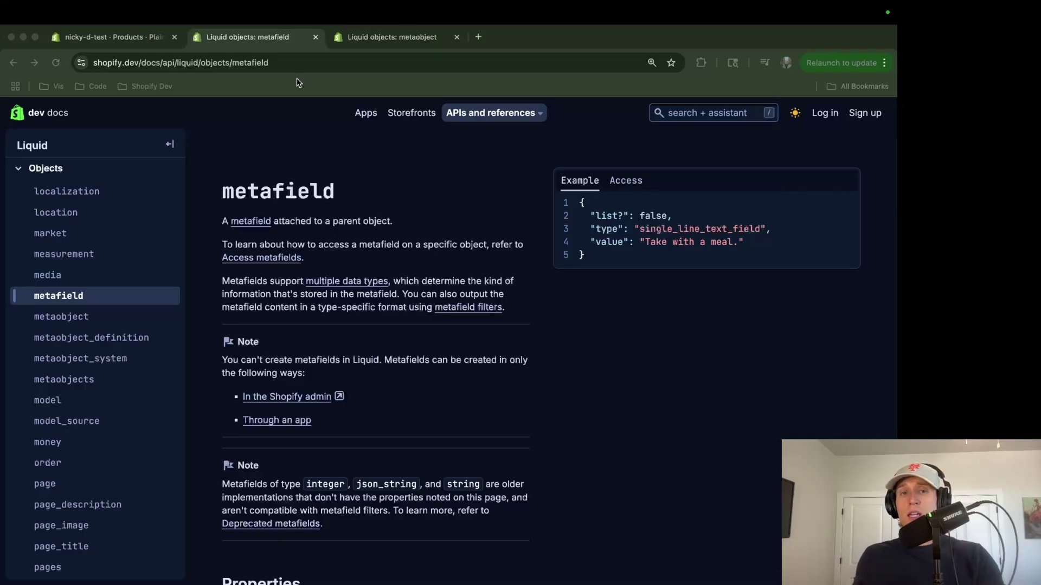
Step: Examine the Plain T product page, including its description, media, category and variants
{"action": "left_click", "coordinate": [109, 38]}
{"action": "scroll", "coordinate": [209, 392], "scroll_direction": "down", "scroll_amount": 3}
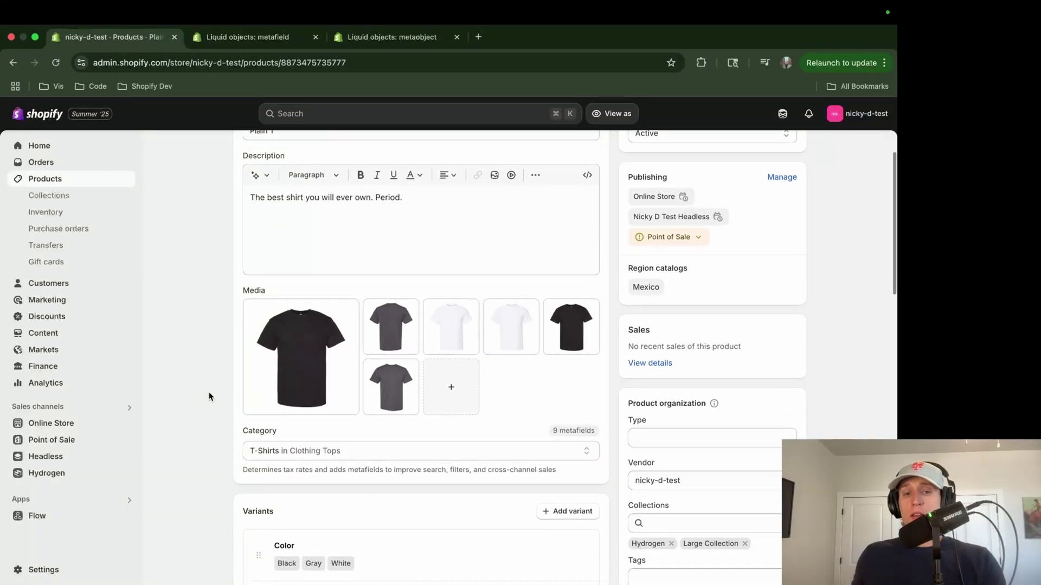
{"action": "scroll", "coordinate": [209, 392], "scroll_direction": "up", "scroll_amount": 2}
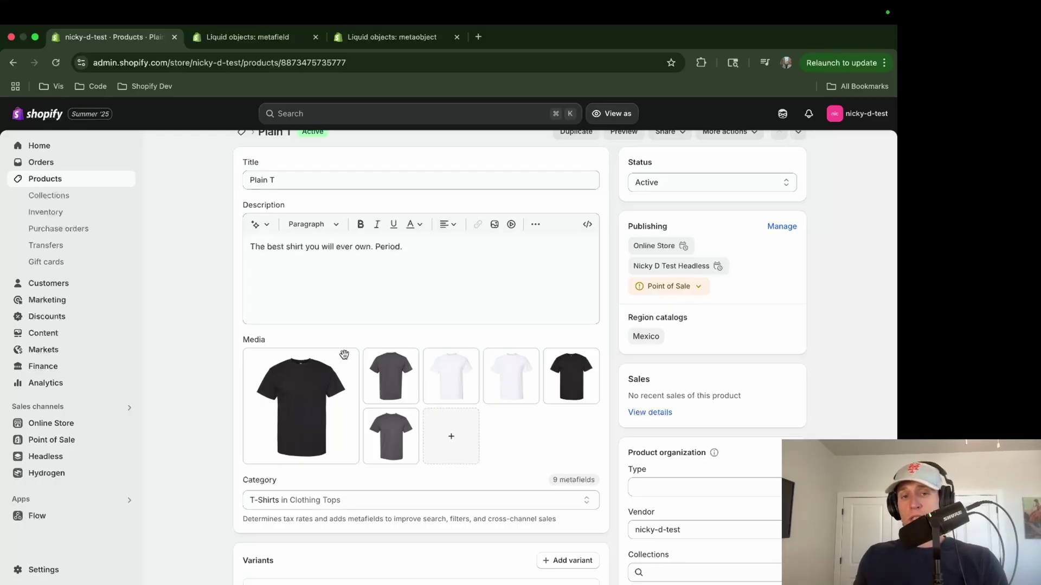
{"action": "scroll", "coordinate": [274, 414], "scroll_direction": "down", "scroll_amount": 1}
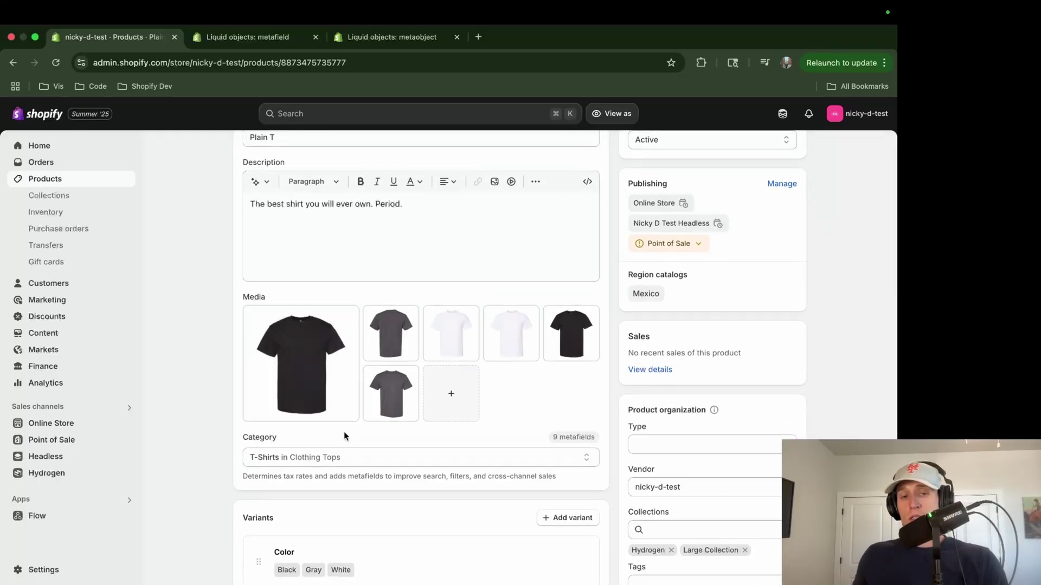
{"action": "scroll", "coordinate": [596, 412], "scroll_direction": "down", "scroll_amount": 2}
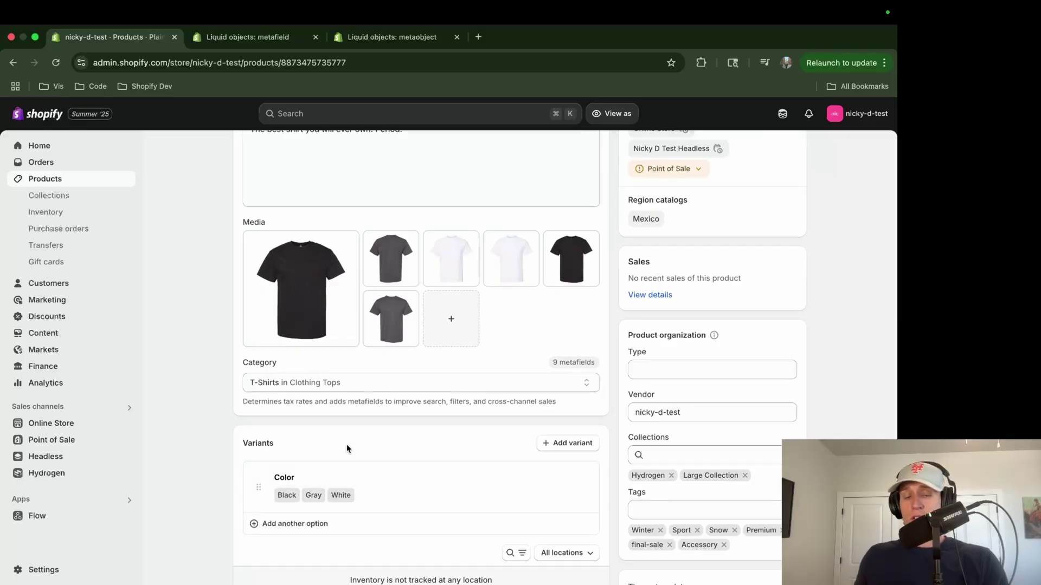
{"action": "scroll", "coordinate": [424, 417], "scroll_direction": "up", "scroll_amount": 3}
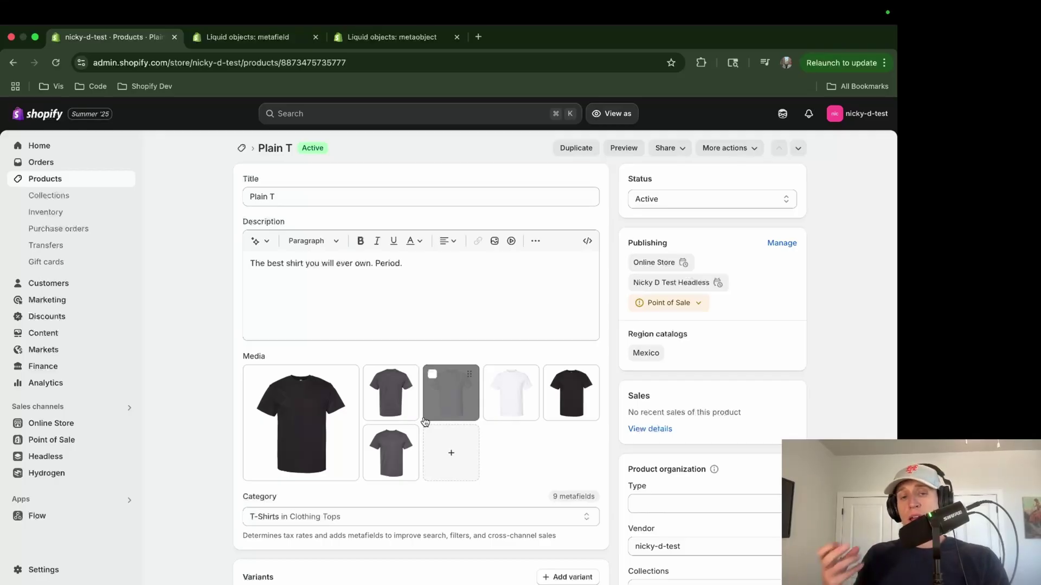
{"action": "scroll", "coordinate": [251, 490], "scroll_direction": "down", "scroll_amount": 3}
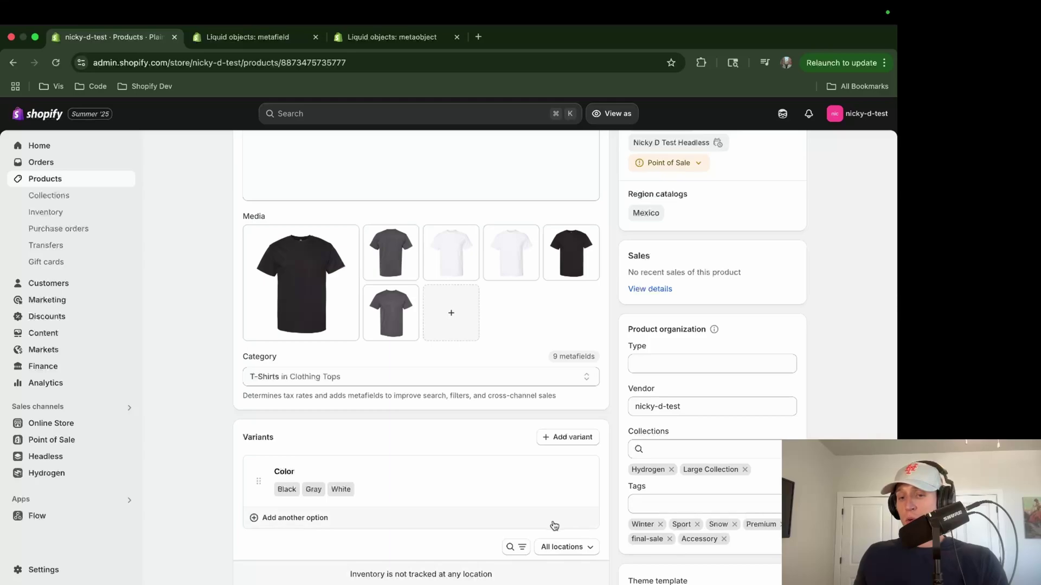
{"action": "scroll", "coordinate": [545, 518], "scroll_direction": "up", "scroll_amount": 2}
{"action": "scroll", "coordinate": [543, 514], "scroll_direction": "up", "scroll_amount": 1}
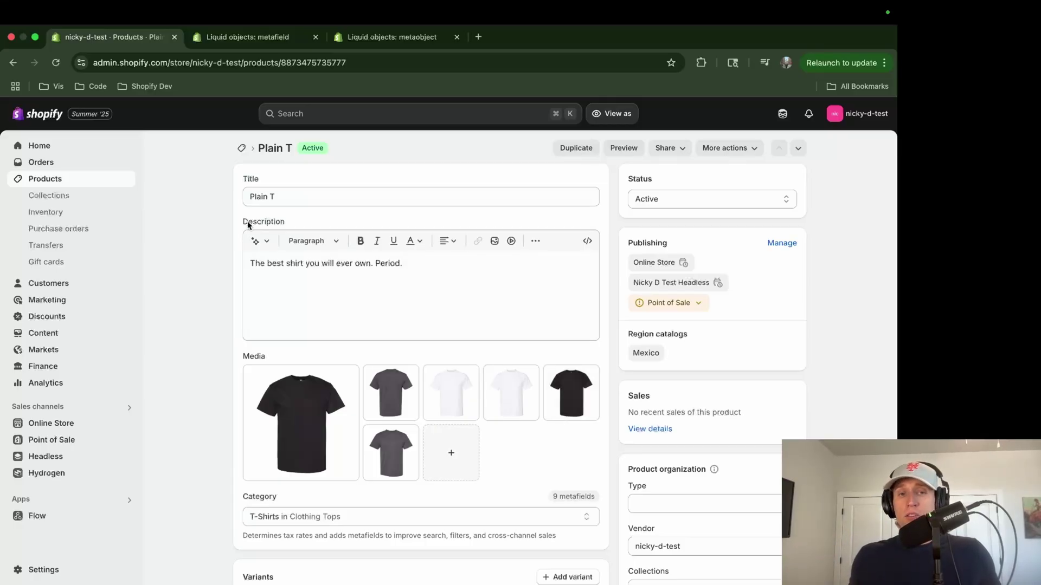
{"action": "scroll", "coordinate": [240, 305], "scroll_direction": "down", "scroll_amount": 3}
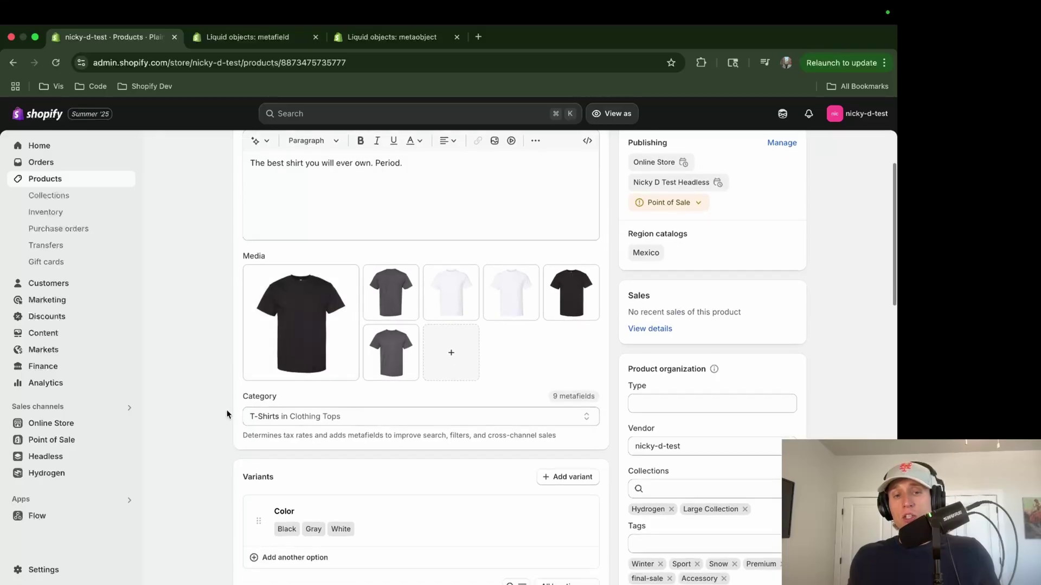
{"action": "scroll", "coordinate": [226, 415], "scroll_direction": "up", "scroll_amount": 3}
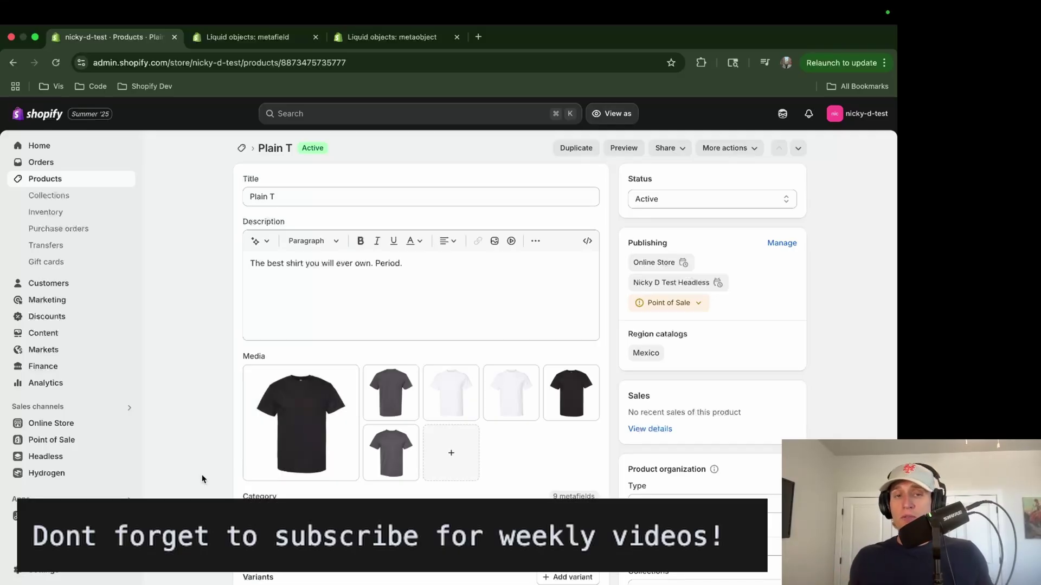
{"action": "scroll", "coordinate": [262, 481], "scroll_direction": "down", "scroll_amount": 1}
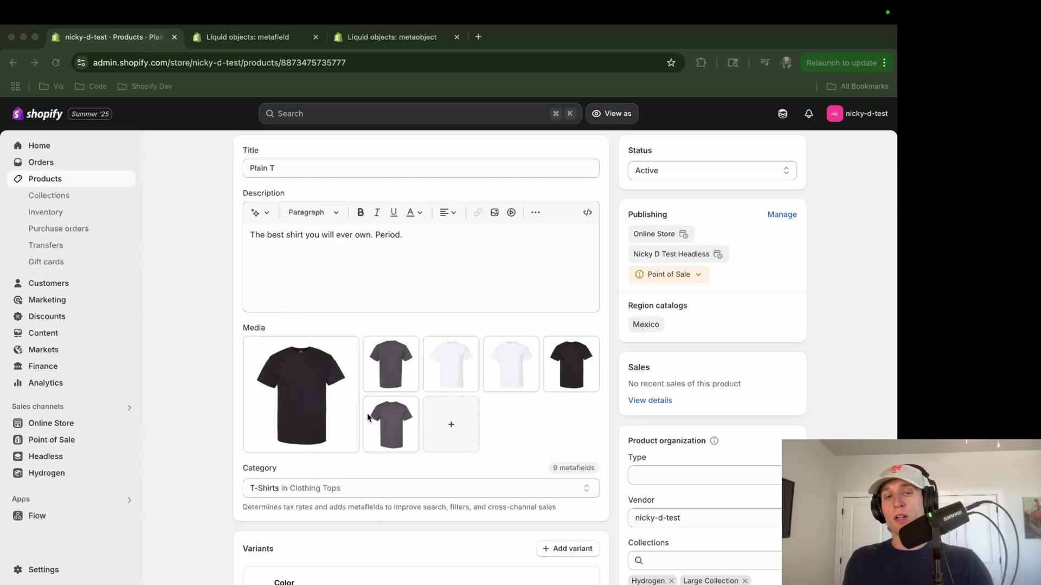
{"action": "scroll", "coordinate": [357, 416], "scroll_direction": "up", "scroll_amount": 1}
{"action": "scroll", "coordinate": [357, 416], "scroll_direction": "down", "scroll_amount": 2}
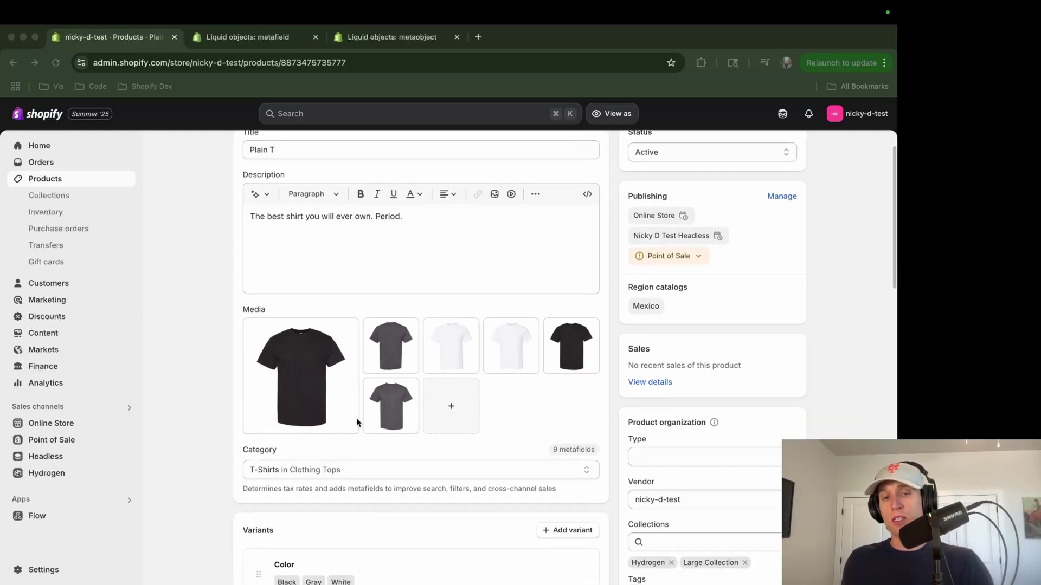
{"action": "scroll", "coordinate": [356, 418], "scroll_direction": "up", "scroll_amount": 2}
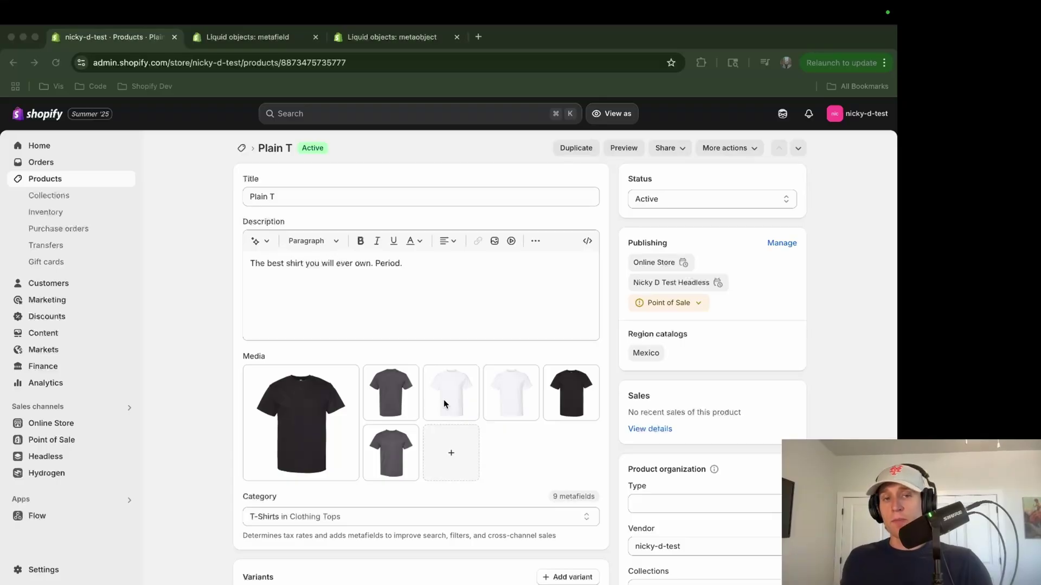
Step: Review the possible metafield types listed in the Liquid metafield documentation
{"action": "left_click", "coordinate": [222, 39]}
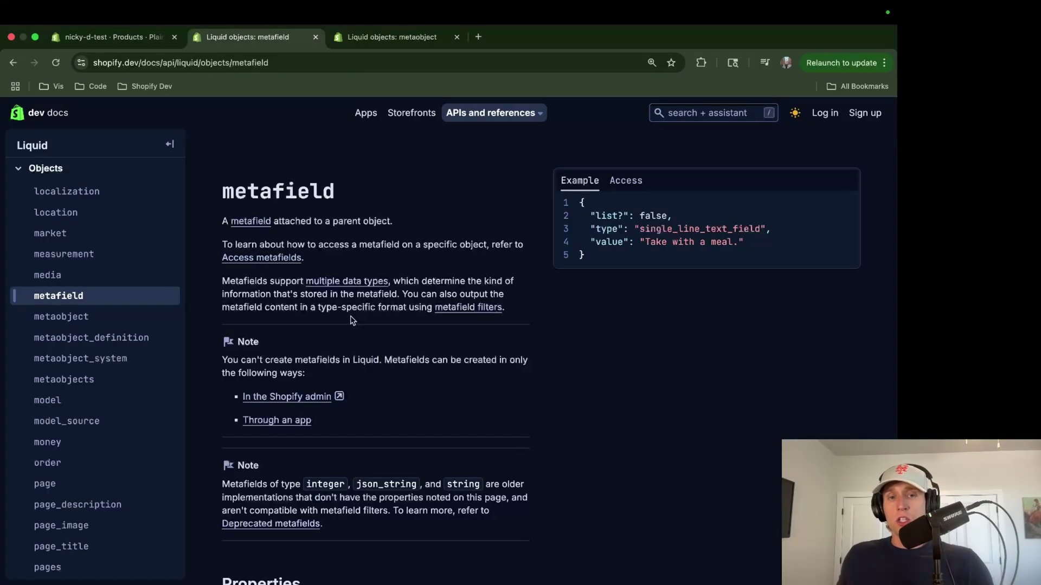
{"action": "scroll", "coordinate": [380, 385], "scroll_direction": "down", "scroll_amount": 6}
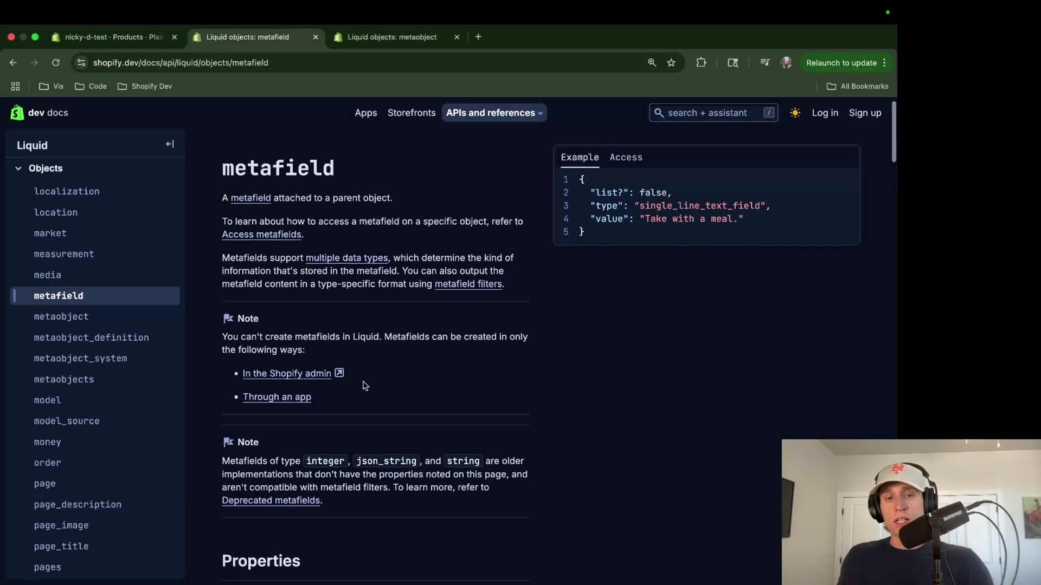
{"action": "scroll", "coordinate": [358, 399], "scroll_direction": "down", "scroll_amount": 6}
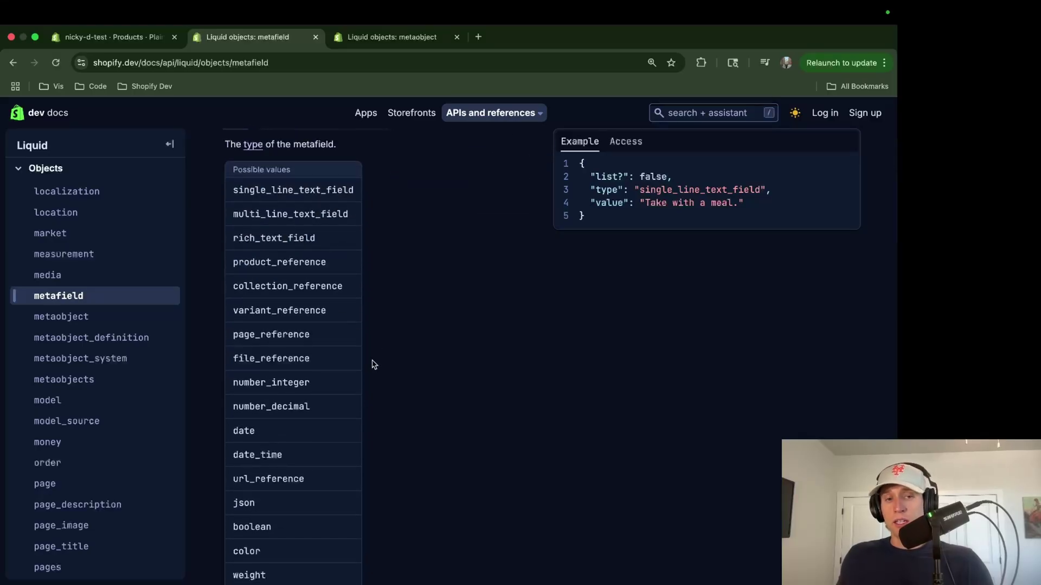
{"action": "scroll", "coordinate": [338, 434], "scroll_direction": "down", "scroll_amount": 1}
{"action": "scroll", "coordinate": [320, 380], "scroll_direction": "down", "scroll_amount": 3}
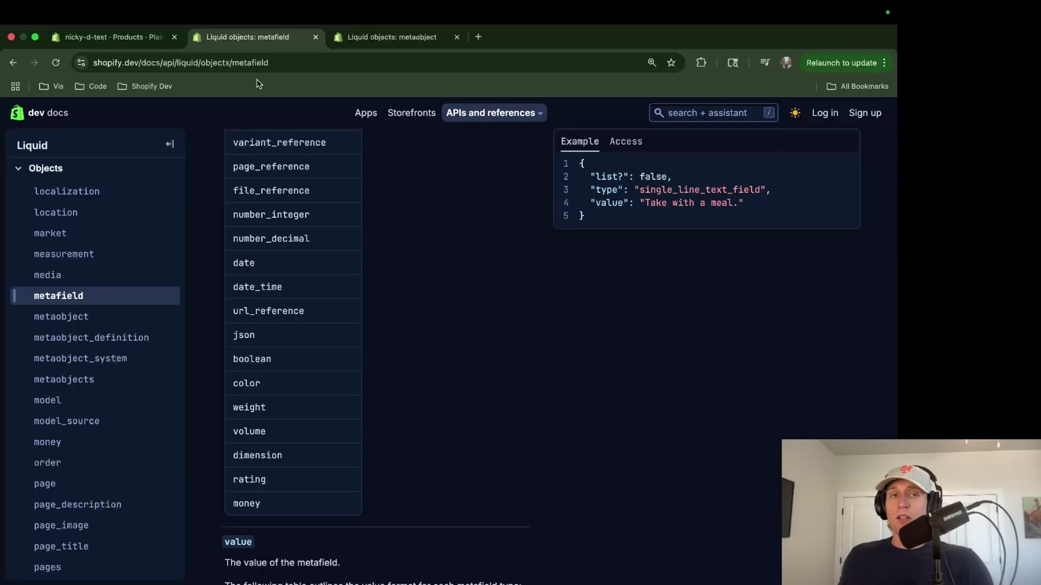
Step: Open the product metafield definitions in the nicky-d-test store's settings
{"action": "left_click", "coordinate": [98, 37]}
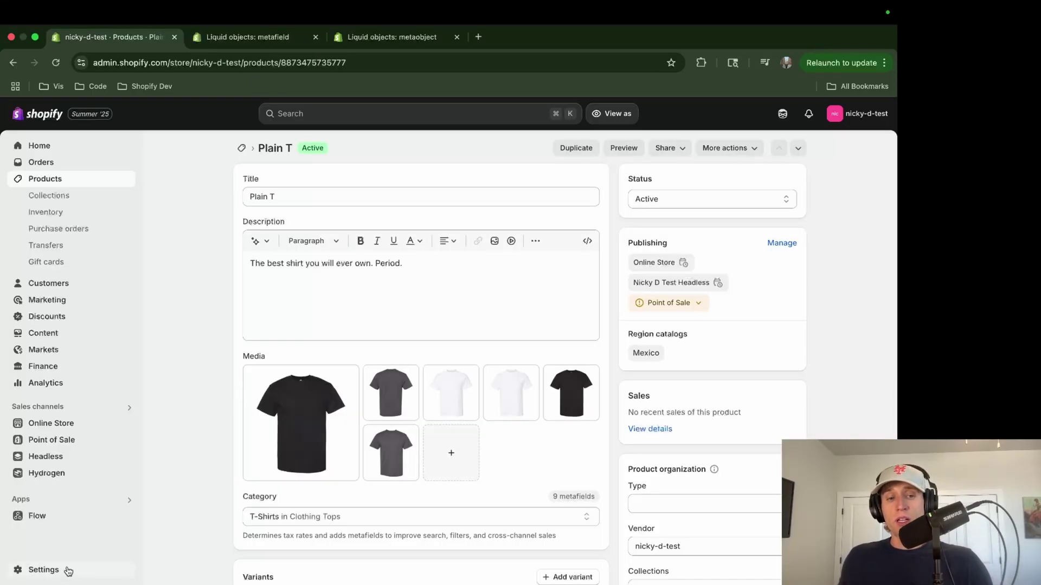
{"action": "left_click", "coordinate": [59, 571]}
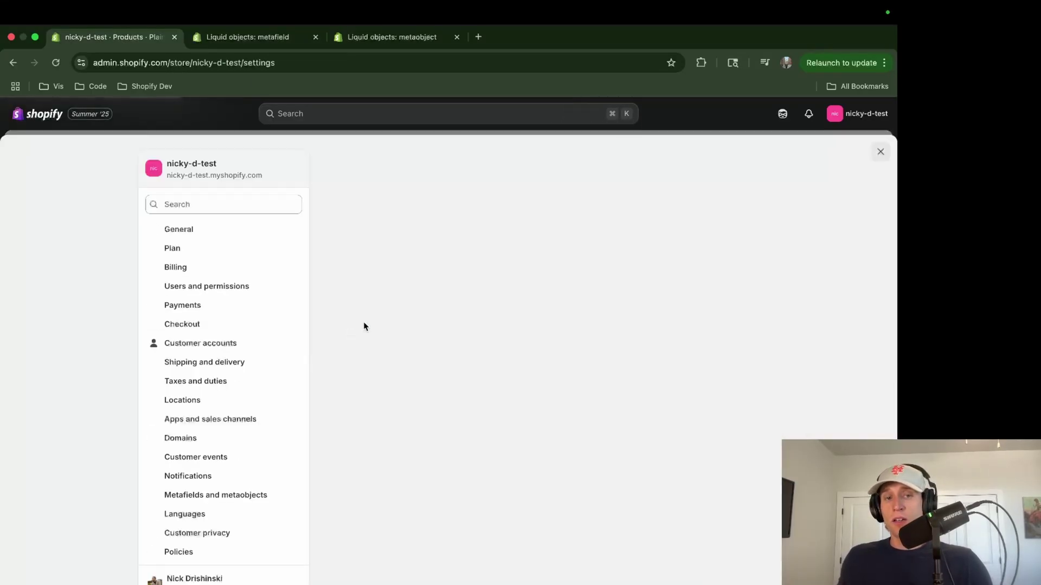
{"action": "scroll", "coordinate": [233, 395], "scroll_direction": "down", "scroll_amount": 15}
{"action": "scroll", "coordinate": [237, 406], "scroll_direction": "up", "scroll_amount": 15}
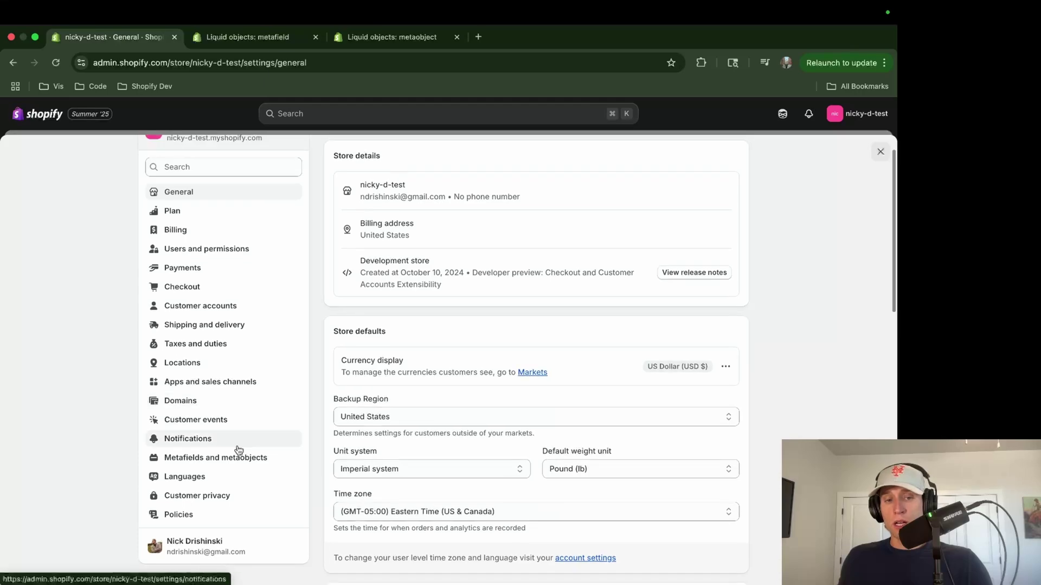
{"action": "left_click", "coordinate": [223, 457]}
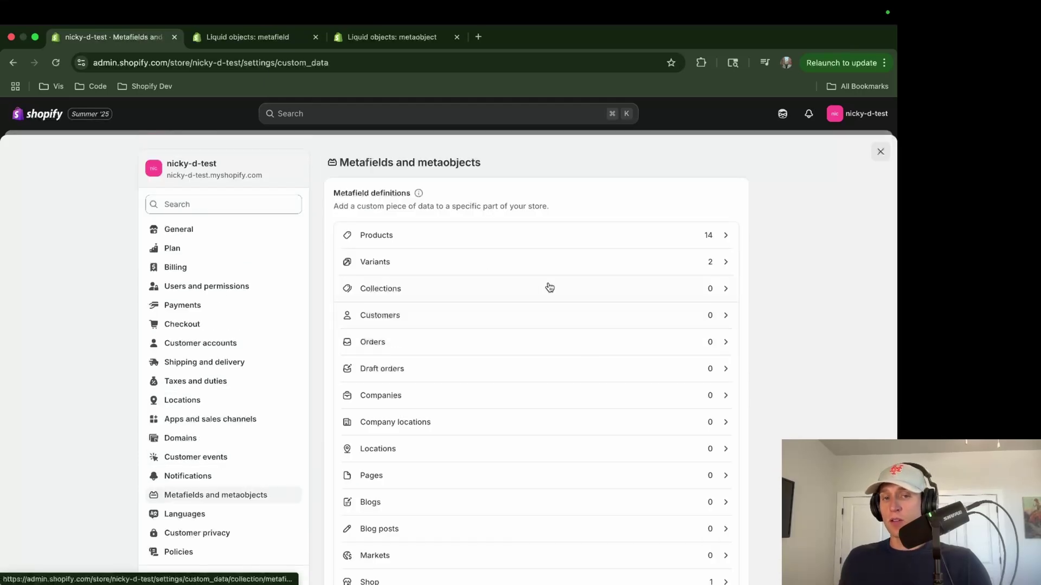
{"action": "scroll", "coordinate": [488, 409], "scroll_direction": "down", "scroll_amount": 3}
{"action": "scroll", "coordinate": [487, 408], "scroll_direction": "up", "scroll_amount": 2}
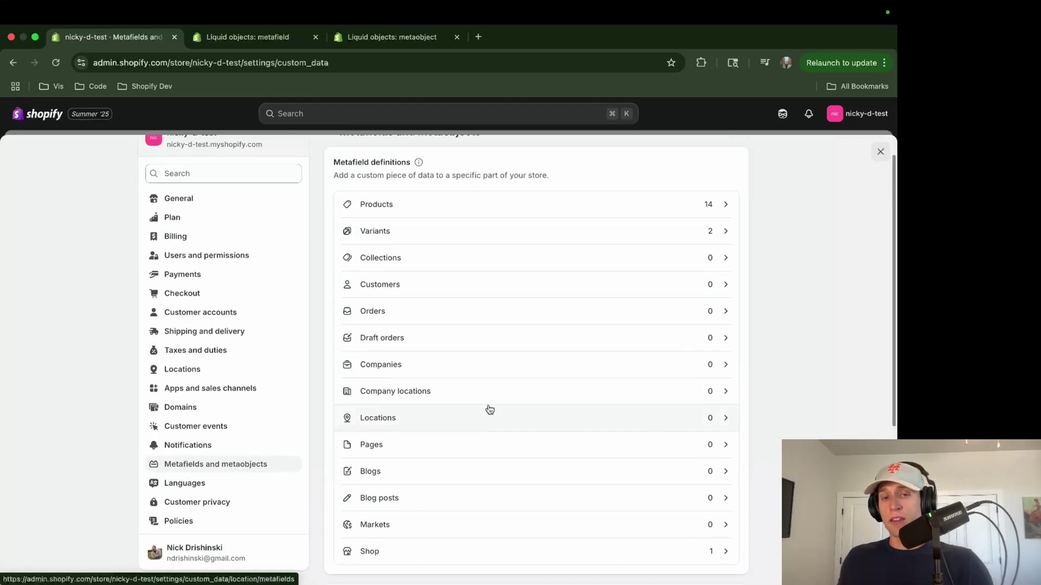
{"action": "left_click", "coordinate": [414, 204]}
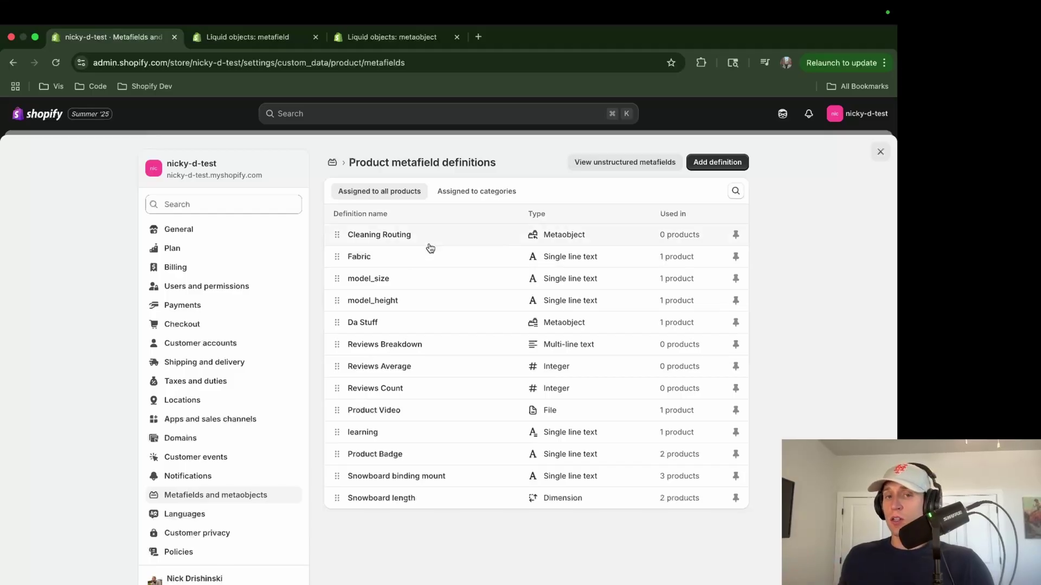
Step: Start a product metafield definition named fabric and inspect the custom namespace in its key
{"action": "left_click", "coordinate": [714, 171]}
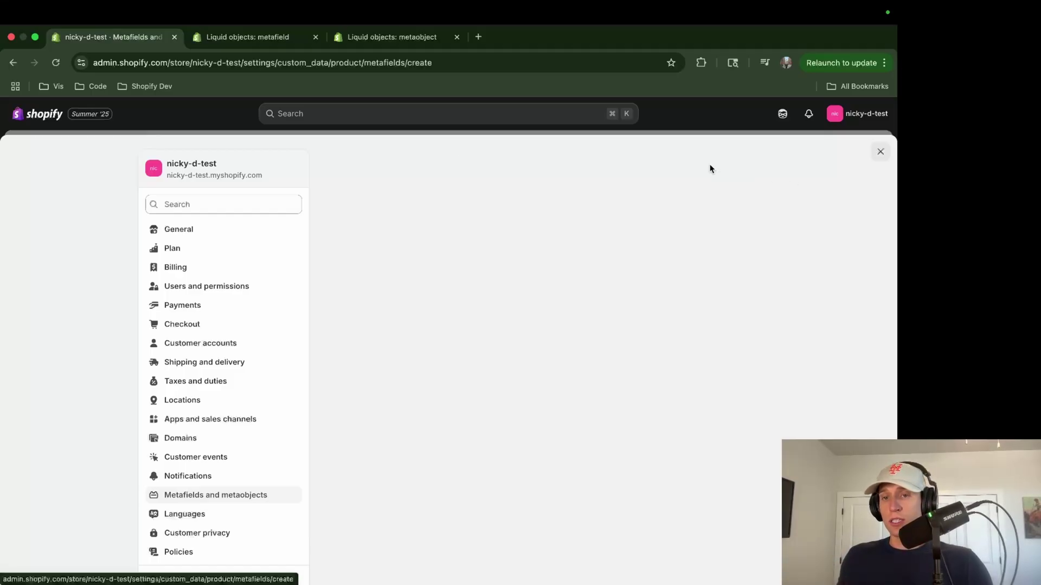
{"action": "left_click", "coordinate": [403, 212]}
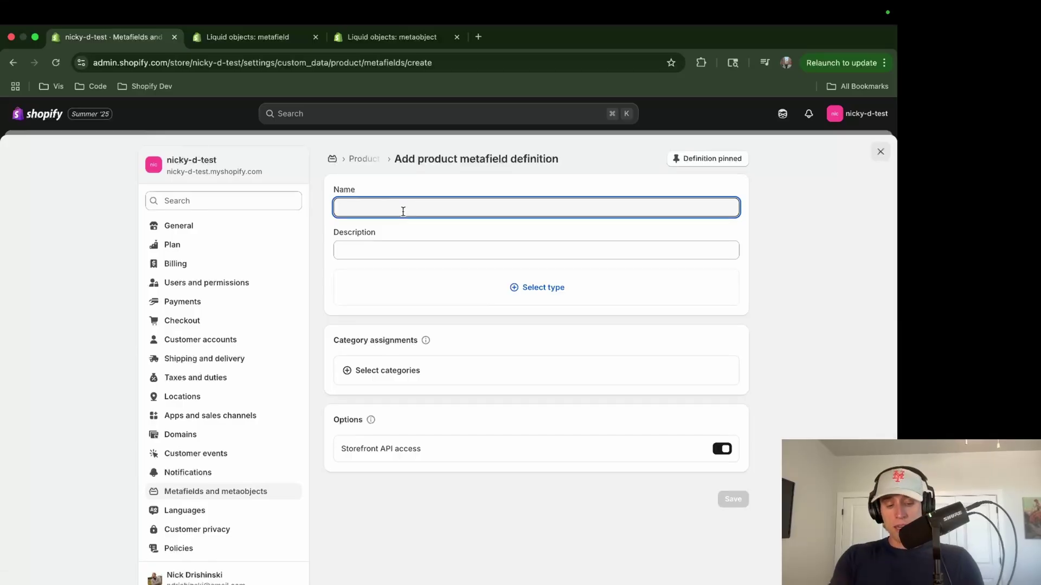
{"action": "type", "text": "fabric"}
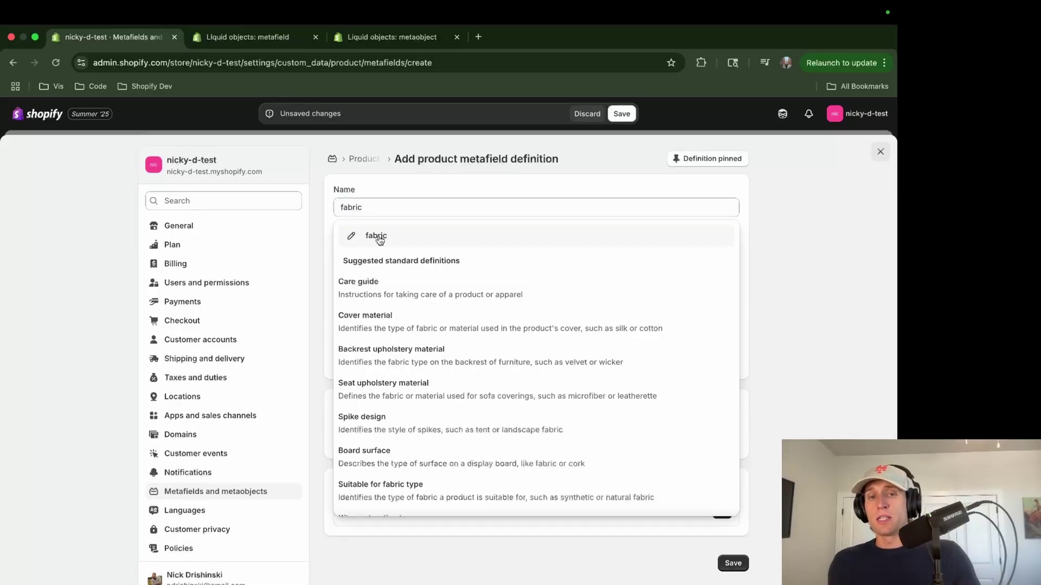
{"action": "left_click", "coordinate": [375, 235]}
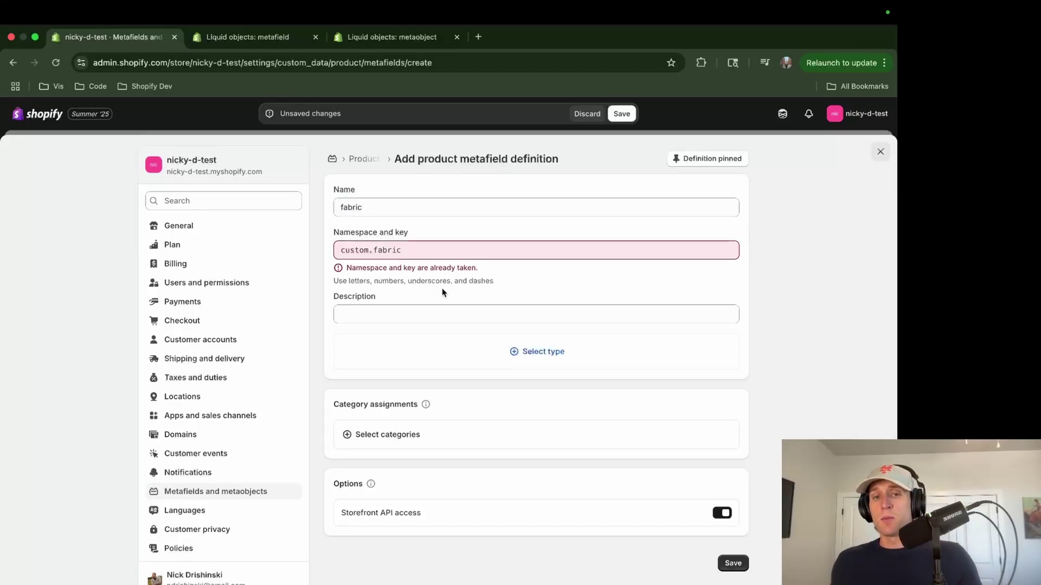
{"action": "left_click", "coordinate": [429, 250]}
{"action": "key", "text": "super+Left"}
{"action": "key", "text": "shift+alt+Right"}
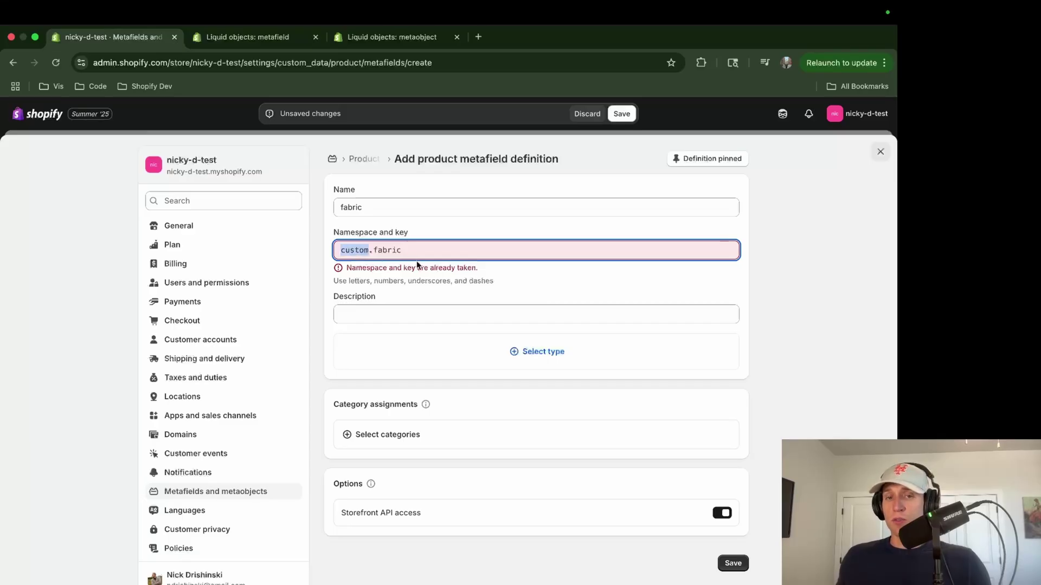
{"action": "left_click", "coordinate": [573, 289]}
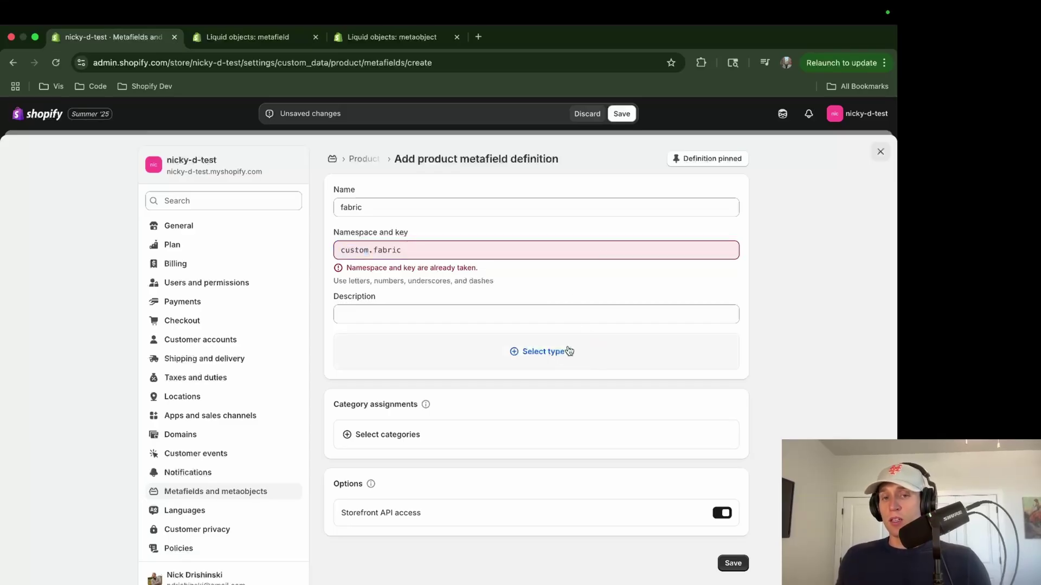
Step: Set the fabric definition's type to single line text, check its validations and options, and try to save it
{"action": "left_click", "coordinate": [519, 354]}
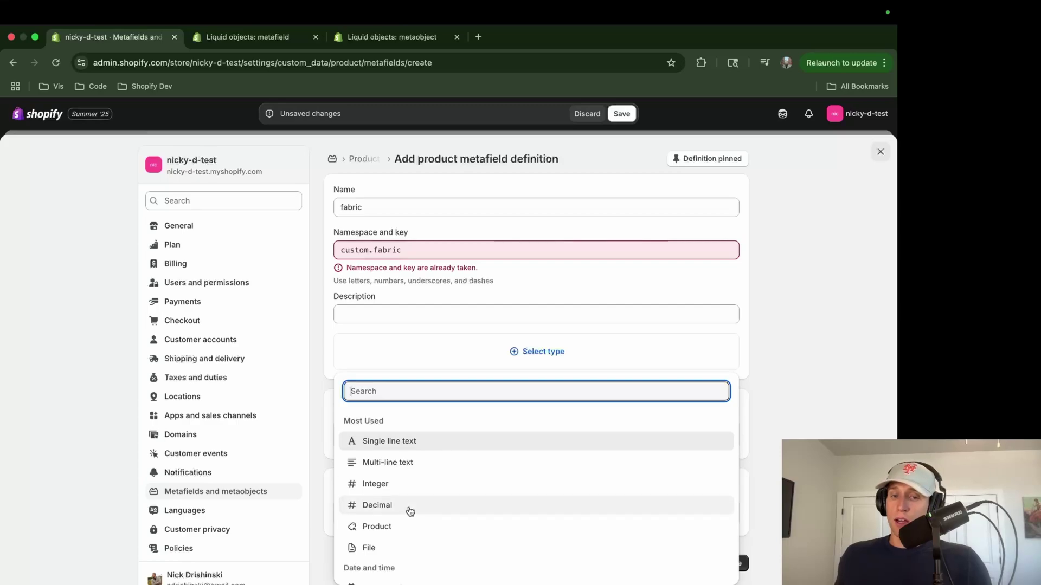
{"action": "scroll", "coordinate": [410, 508], "scroll_direction": "down", "scroll_amount": 5}
{"action": "scroll", "coordinate": [410, 508], "scroll_direction": "up", "scroll_amount": 2}
{"action": "scroll", "coordinate": [410, 508], "scroll_direction": "up", "scroll_amount": 3}
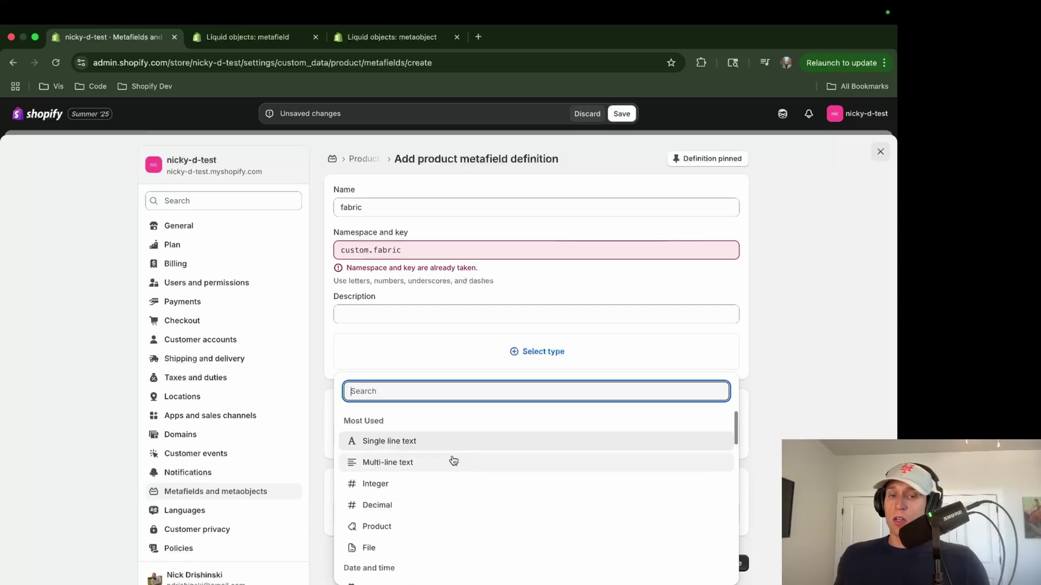
{"action": "left_click", "coordinate": [414, 443]}
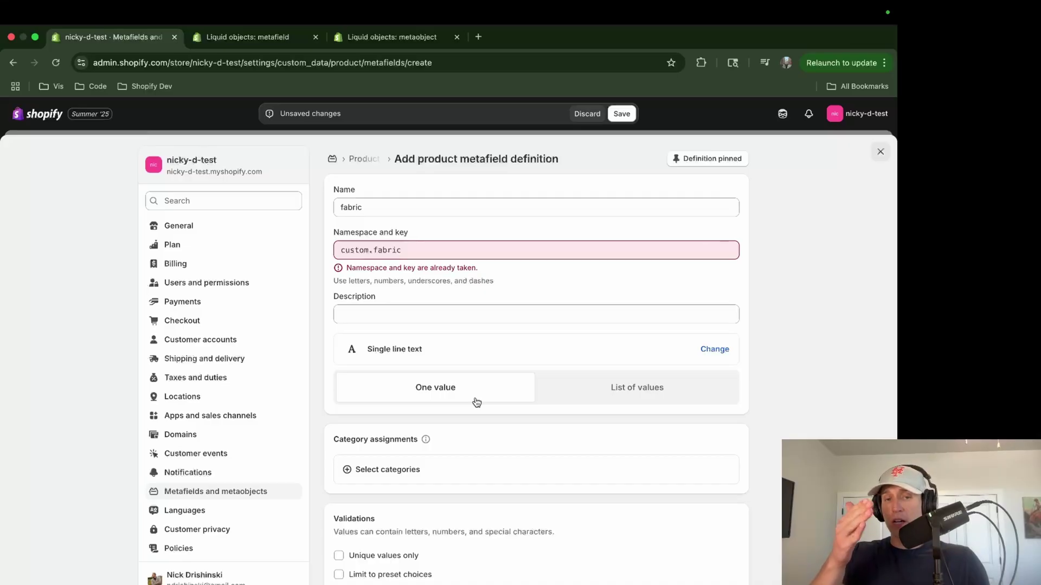
{"action": "scroll", "coordinate": [503, 425], "scroll_direction": "down", "scroll_amount": 3}
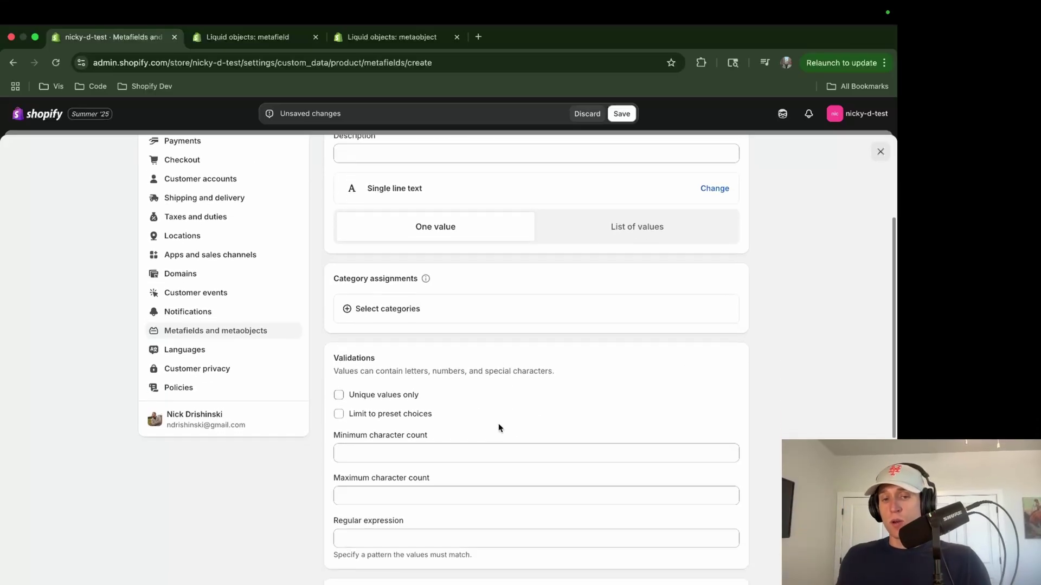
{"action": "scroll", "coordinate": [491, 427], "scroll_direction": "down", "scroll_amount": 3}
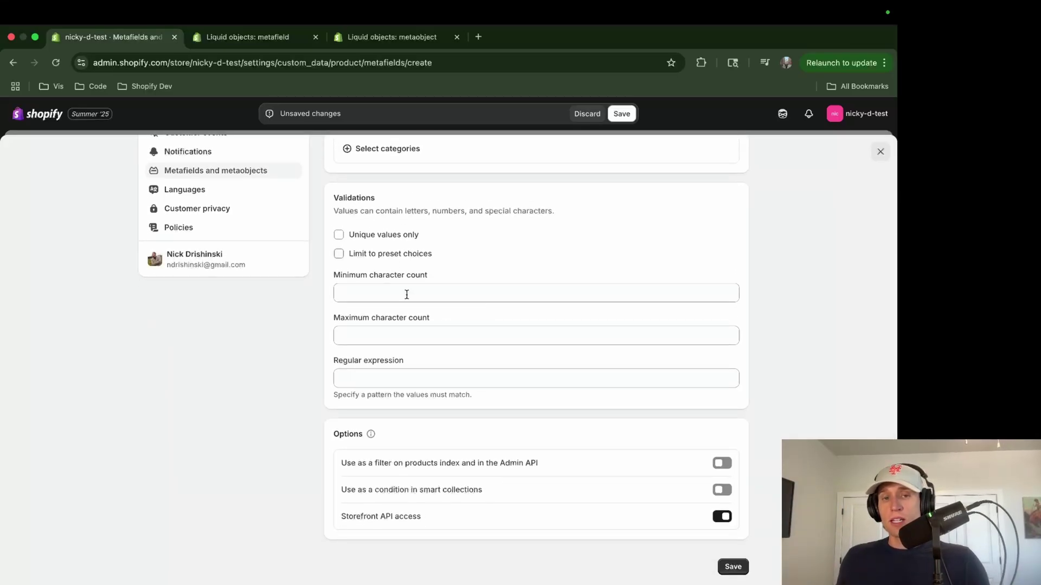
{"action": "left_click", "coordinate": [737, 575]}
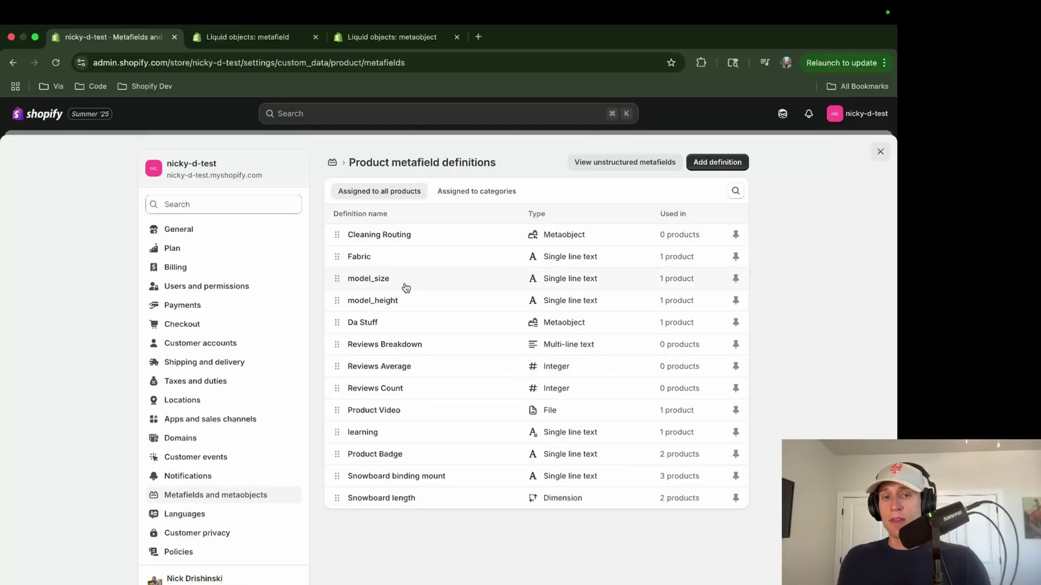
Step: Open the existing Fabric product metafield definition and look over its validations and options
{"action": "left_click", "coordinate": [362, 262]}
{"action": "scroll", "coordinate": [440, 388], "scroll_direction": "down", "scroll_amount": 5}
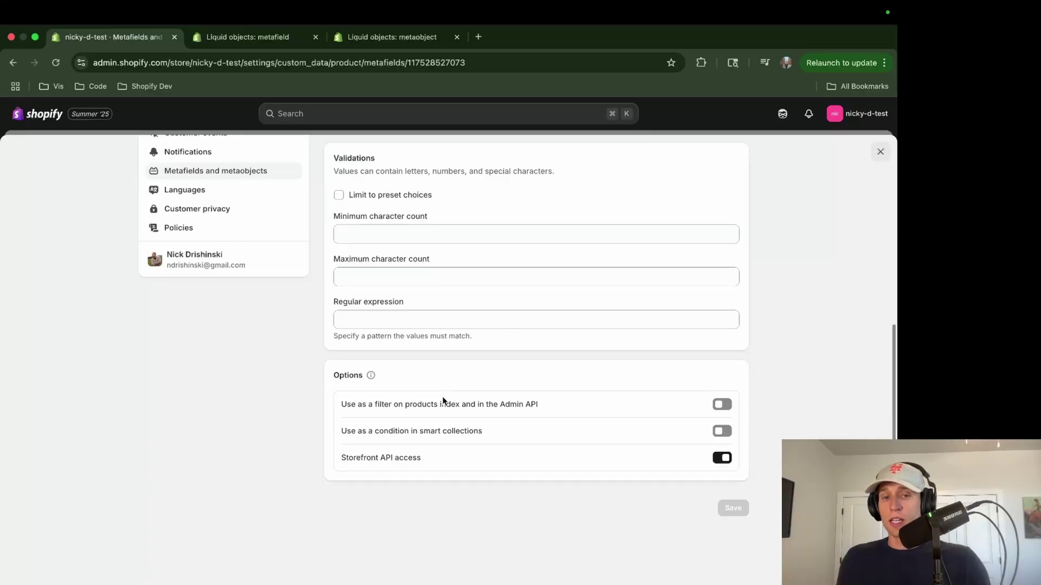
Step: Leave the Fabric definition and examine the Fabric metafield and its value on the Plain T product page
{"action": "scroll", "coordinate": [442, 396], "scroll_direction": "up", "scroll_amount": 5}
{"action": "left_click", "coordinate": [880, 153]}
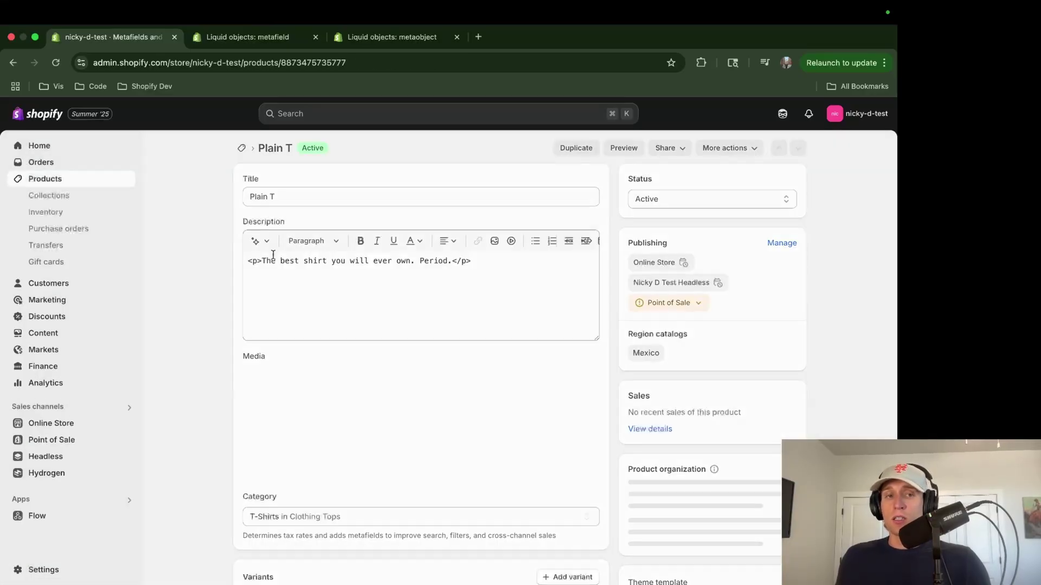
{"action": "scroll", "coordinate": [246, 423], "scroll_direction": "down", "scroll_amount": 15}
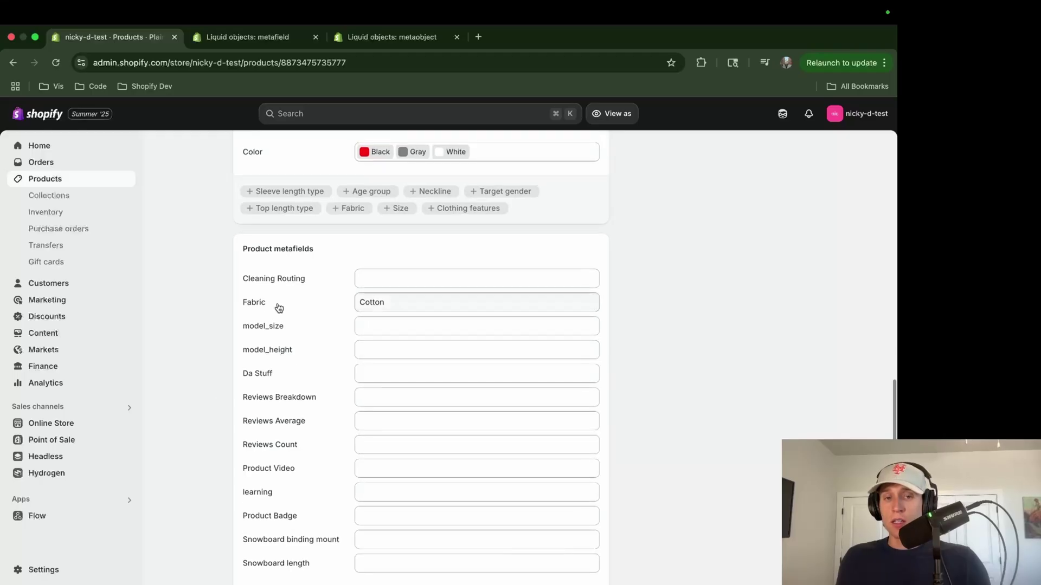
{"action": "left_click_drag", "start_coordinate": [240, 304], "coordinate": [277, 305]}
{"action": "left_click", "coordinate": [253, 305]}
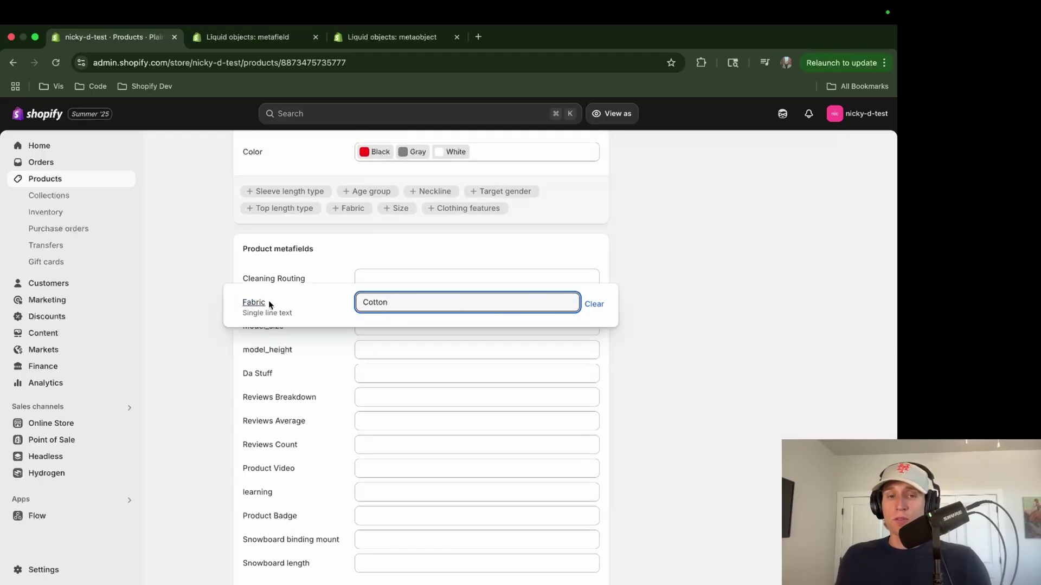
{"action": "left_click_drag", "start_coordinate": [396, 303], "coordinate": [378, 301]}
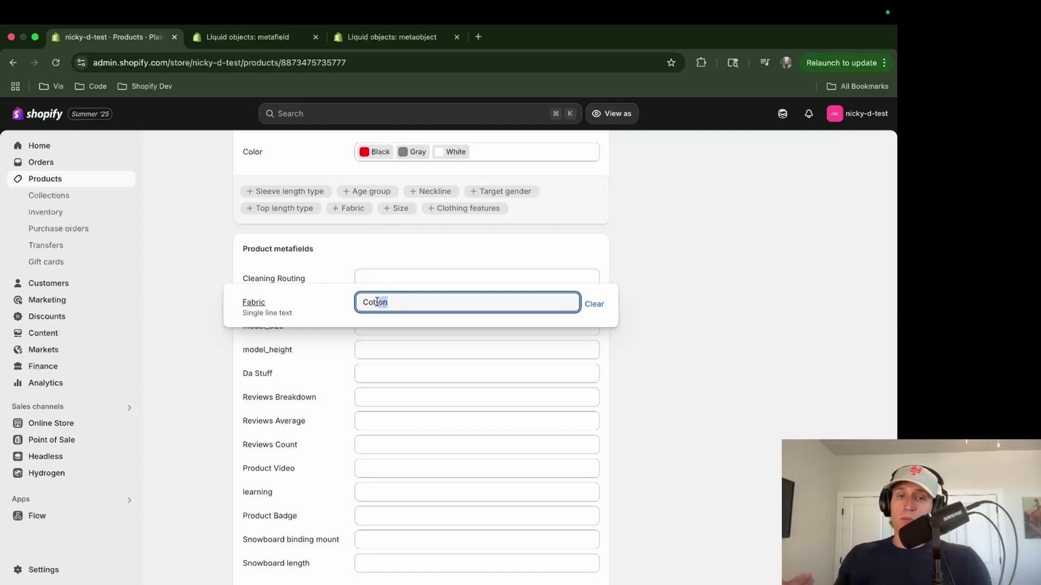
{"action": "left_click", "coordinate": [669, 327]}
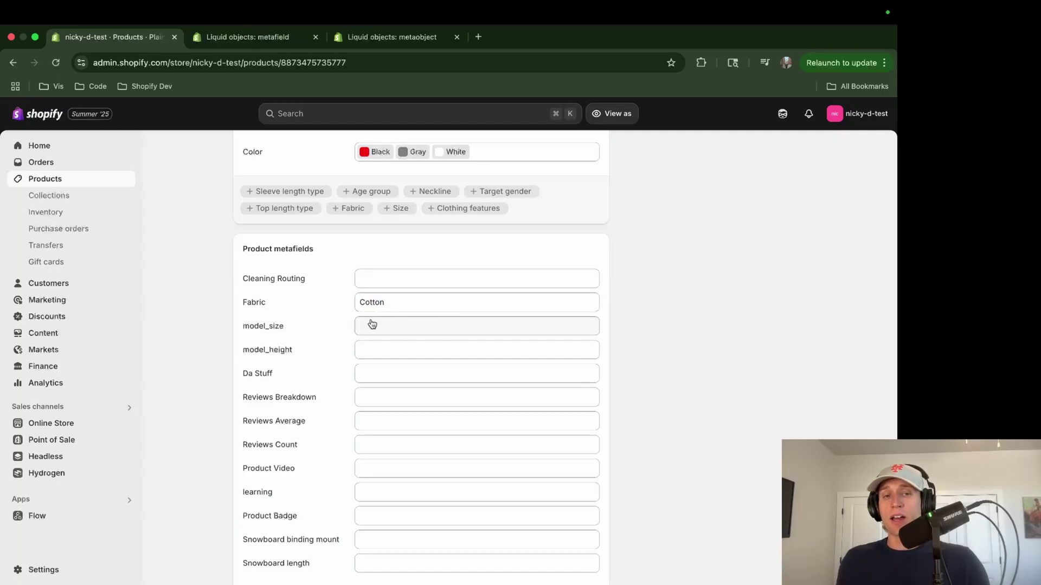
{"action": "scroll", "coordinate": [660, 325], "scroll_direction": "up", "scroll_amount": 15}
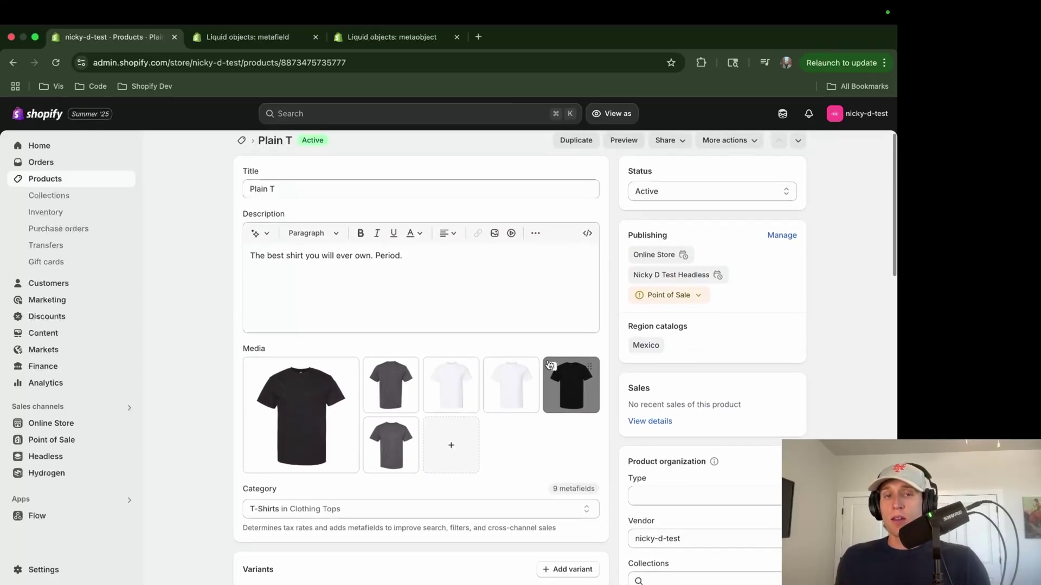
{"action": "scroll", "coordinate": [523, 407], "scroll_direction": "down", "scroll_amount": 10}
{"action": "scroll", "coordinate": [517, 409], "scroll_direction": "up", "scroll_amount": 10}
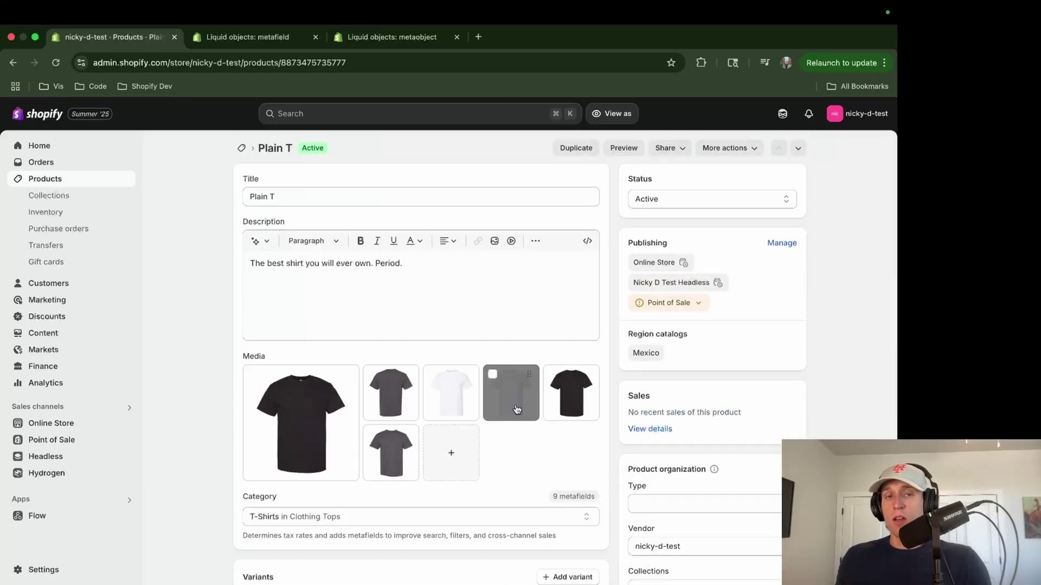
{"action": "left_click_drag", "start_coordinate": [516, 409], "coordinate": [472, 367]}
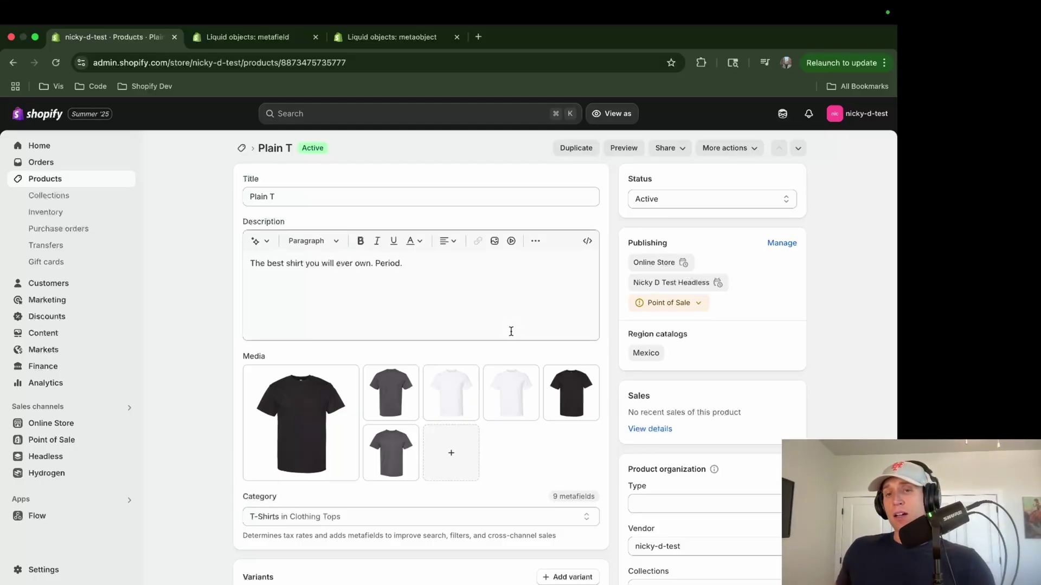
Step: Open the Metafields vs Metaobjects theme's code from the Online Store, then enlarge the metafield-section.liquid view and narrow the file explorer
{"action": "right_click", "coordinate": [61, 424]}
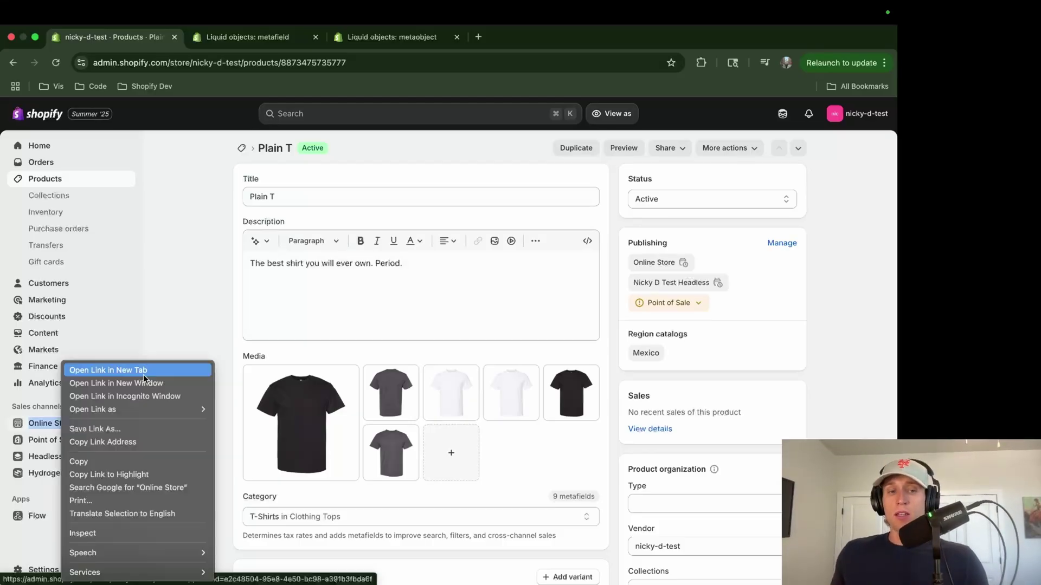
{"action": "left_click", "coordinate": [143, 374]}
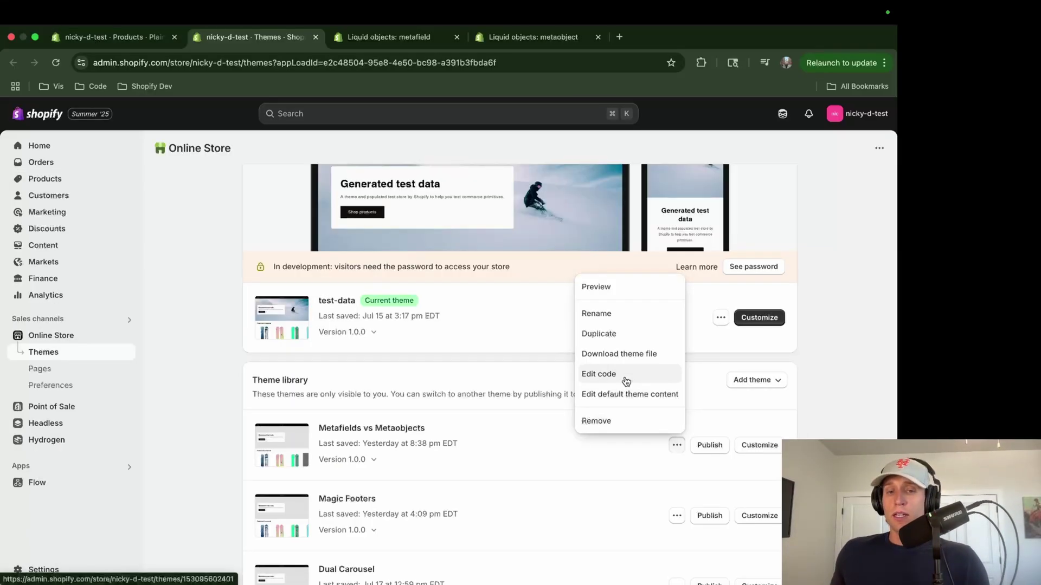
{"action": "left_click", "coordinate": [625, 374]}
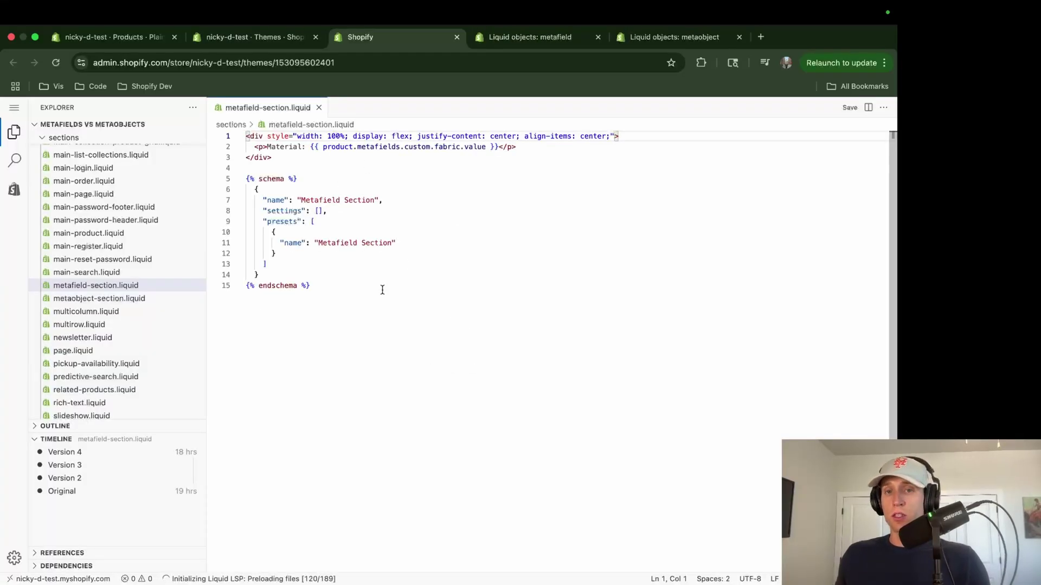
{"action": "left_click", "coordinate": [383, 290]}
{"action": "key", "text": "super+equal"}
{"action": "key", "text": "super+equal"}
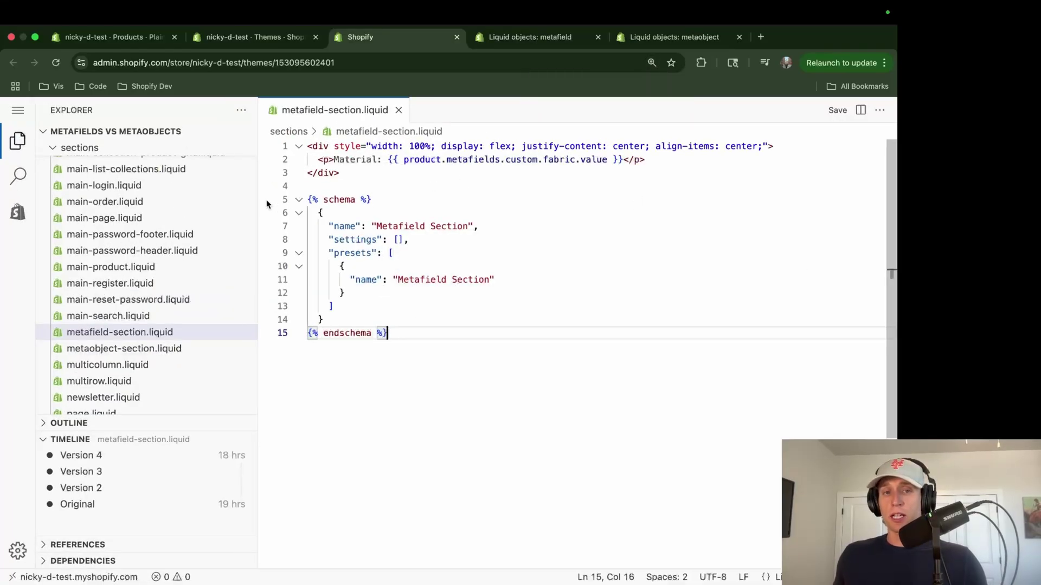
{"action": "left_click_drag", "start_coordinate": [258, 203], "coordinate": [162, 202]}
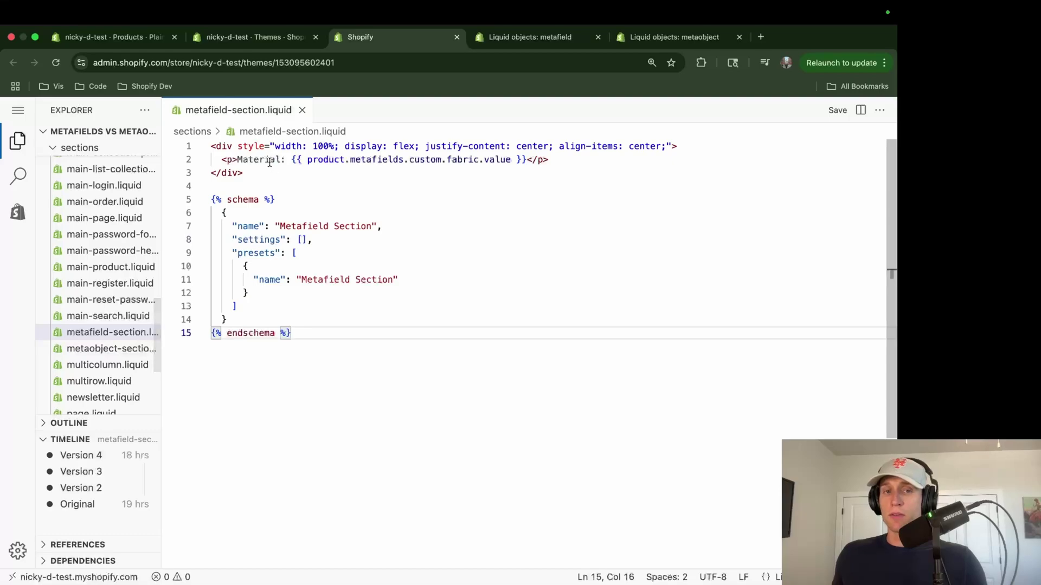
Step: Examine the wrapper markup and the Material line's product.metafields.custom.fabric.value expression in metafield-section.liquid
{"action": "left_click_drag", "start_coordinate": [239, 161], "coordinate": [259, 160]}
{"action": "left_click", "coordinate": [216, 146]}
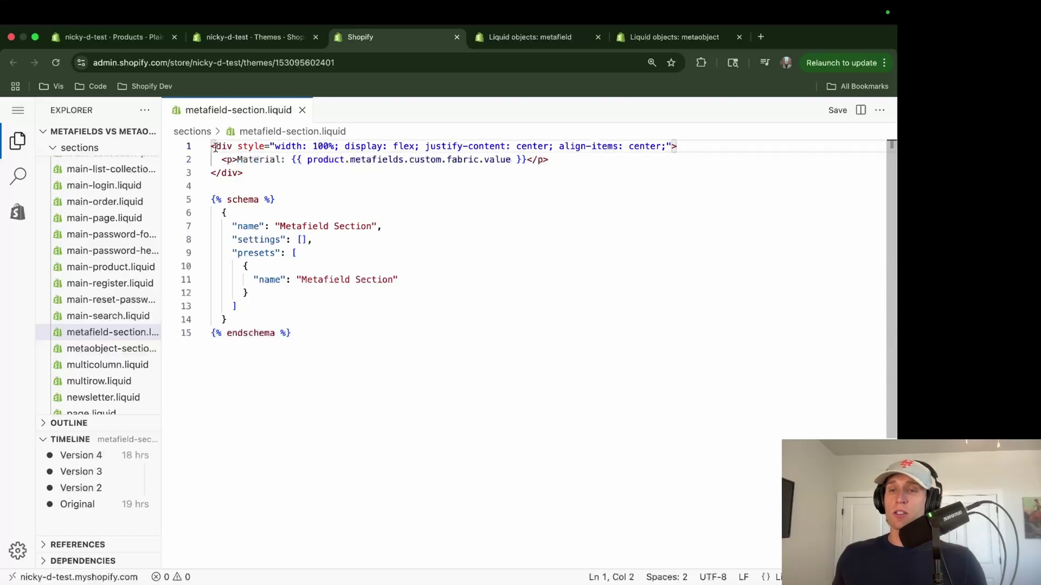
{"action": "left_click_drag", "start_coordinate": [233, 147], "coordinate": [320, 146]}
{"action": "left_click_drag", "start_coordinate": [545, 161], "coordinate": [220, 161]}
{"action": "double_click", "coordinate": [269, 161]}
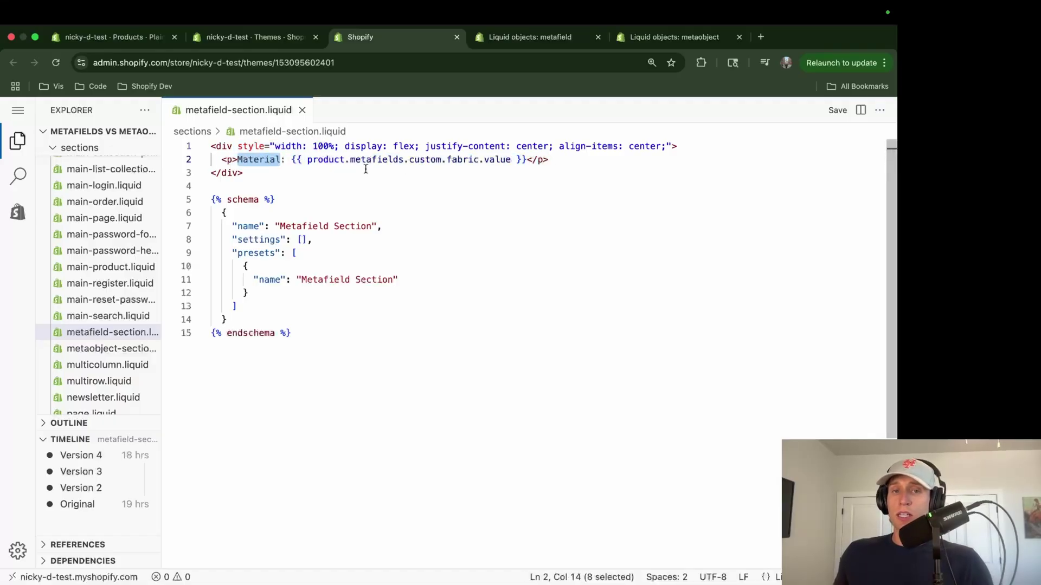
{"action": "mouse_move", "coordinate": [318, 163]}
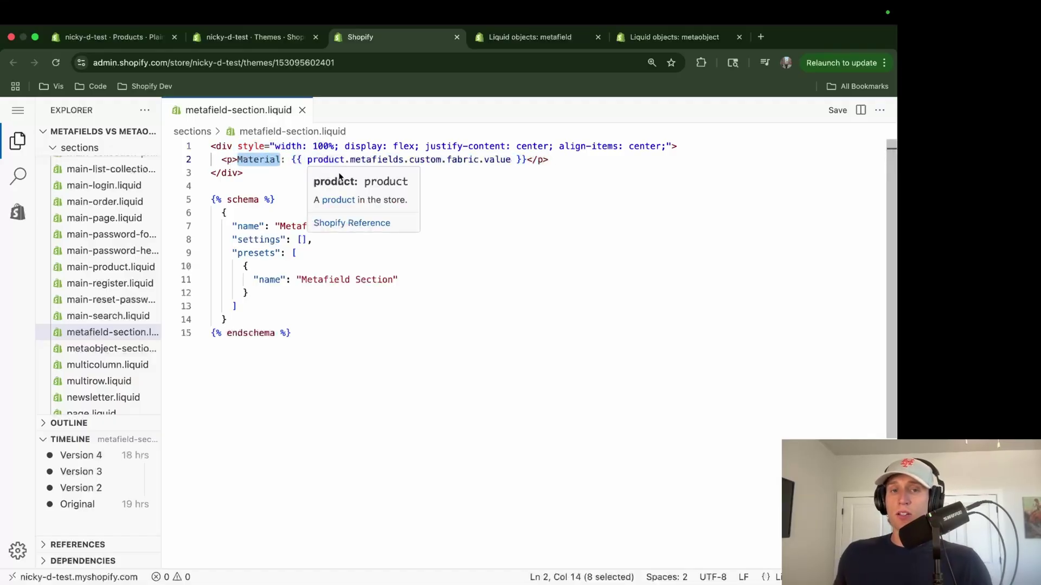
{"action": "double_click", "coordinate": [377, 161]}
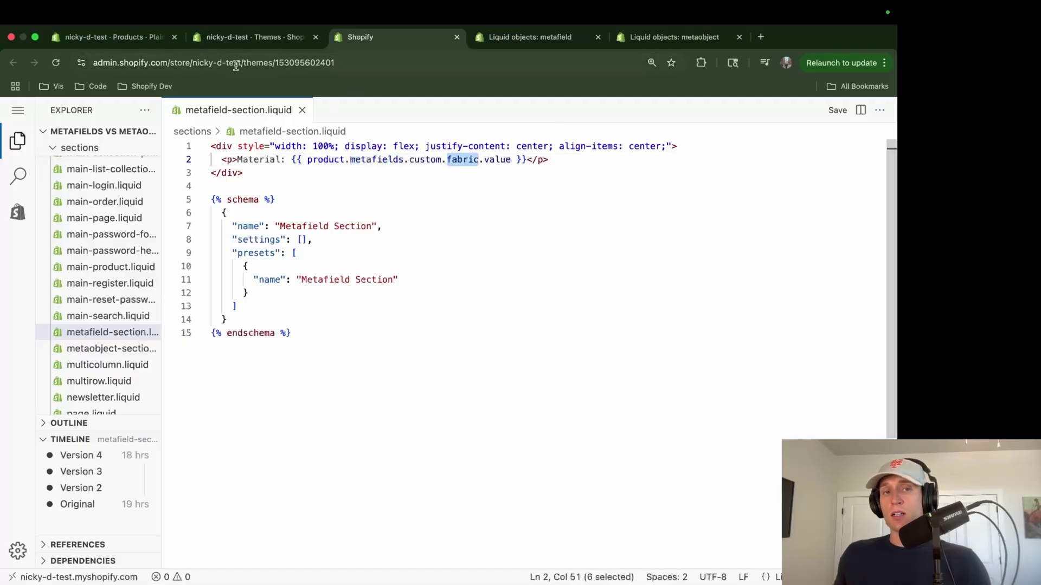
Step: Compare the Fabric definition's name and custom.fabric key with the expression in the section code
{"action": "left_click", "coordinate": [244, 37]}
{"action": "left_click", "coordinate": [102, 38]}
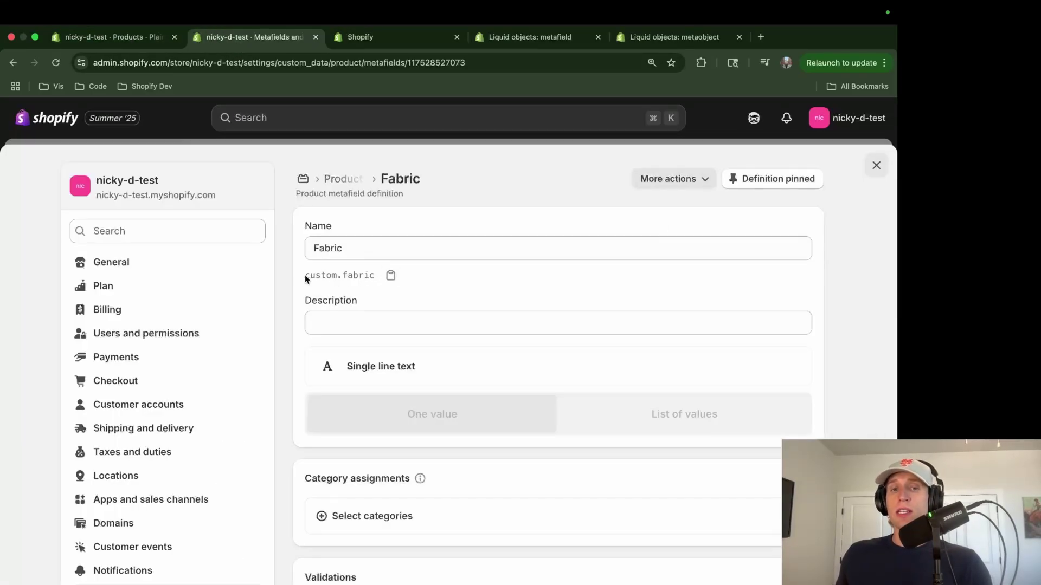
{"action": "double_click", "coordinate": [334, 245]}
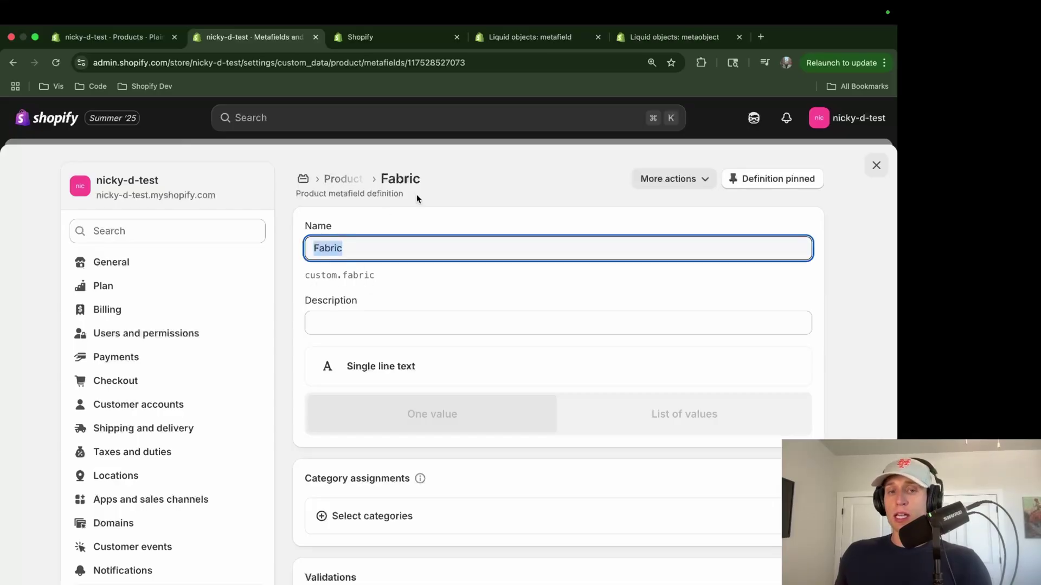
{"action": "left_click", "coordinate": [404, 37]}
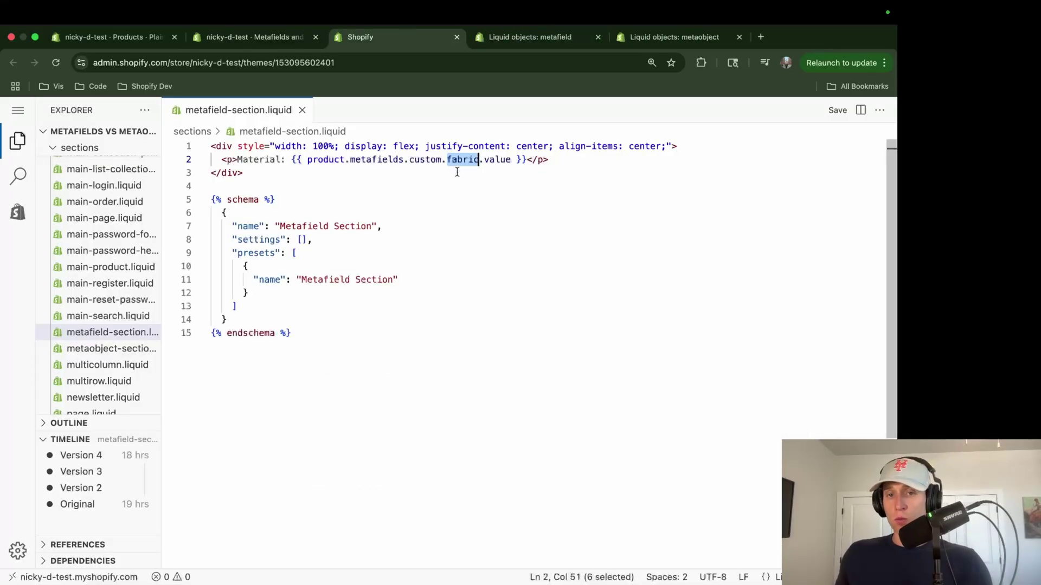
Step: Open the theme customizer from the code editor and inspect the Metafield Section in the Plain T product preview
{"action": "left_click", "coordinate": [551, 159]}
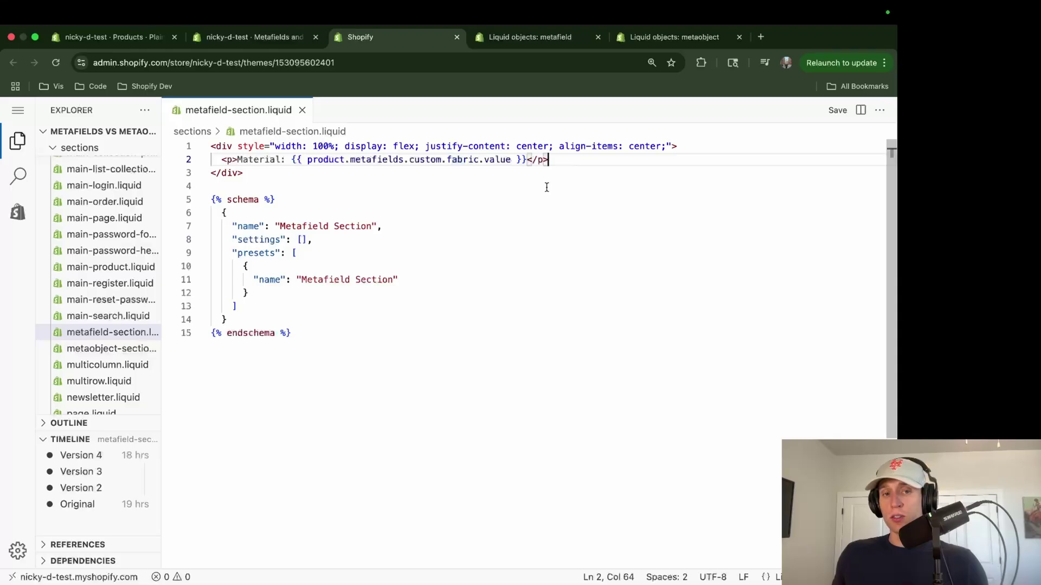
{"action": "left_click", "coordinate": [523, 254]}
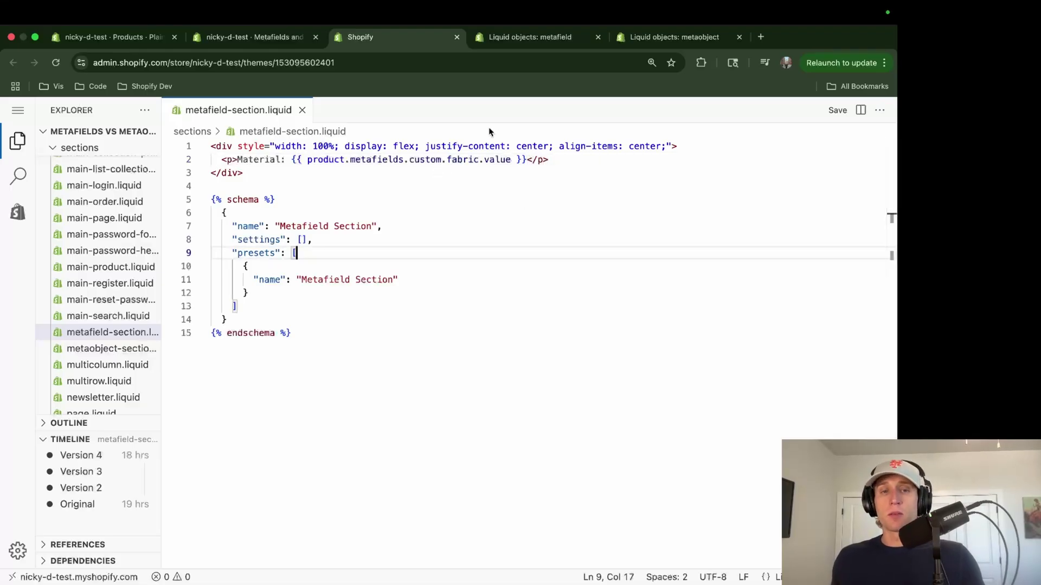
{"action": "left_click", "coordinate": [386, 282]}
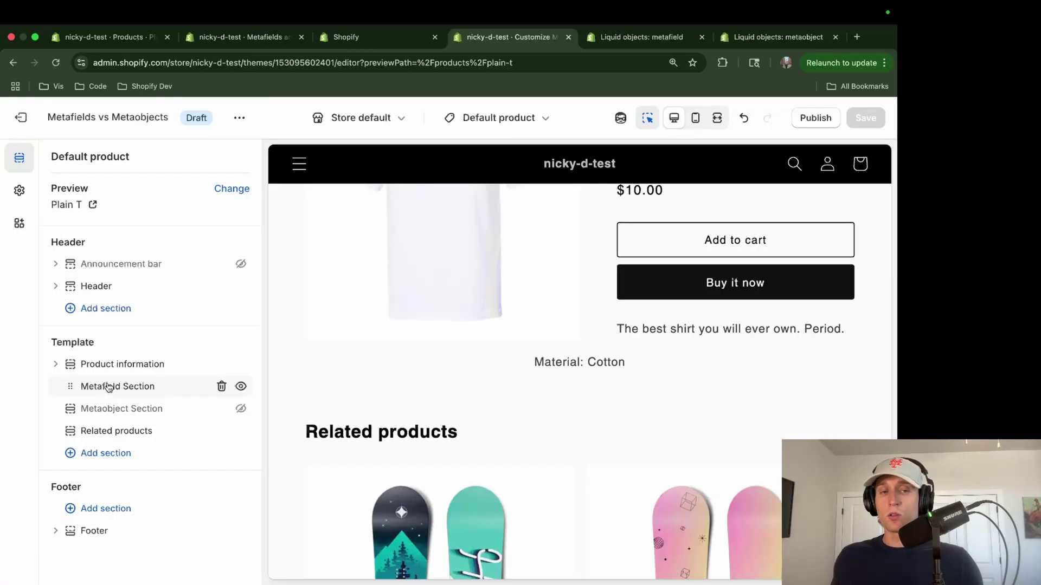
{"action": "left_click", "coordinate": [108, 386]}
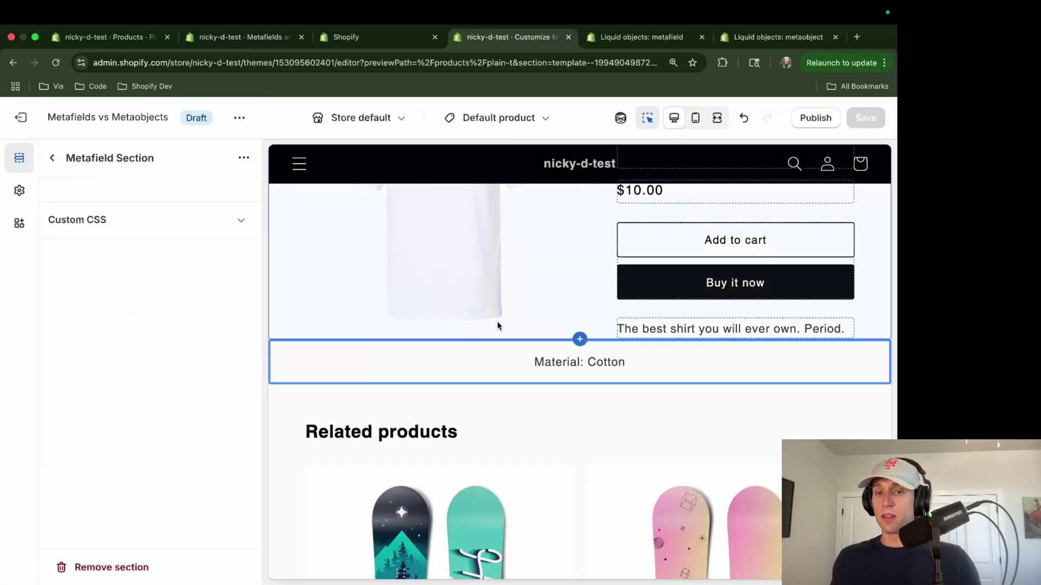
{"action": "scroll", "coordinate": [562, 301], "scroll_direction": "up", "scroll_amount": 3}
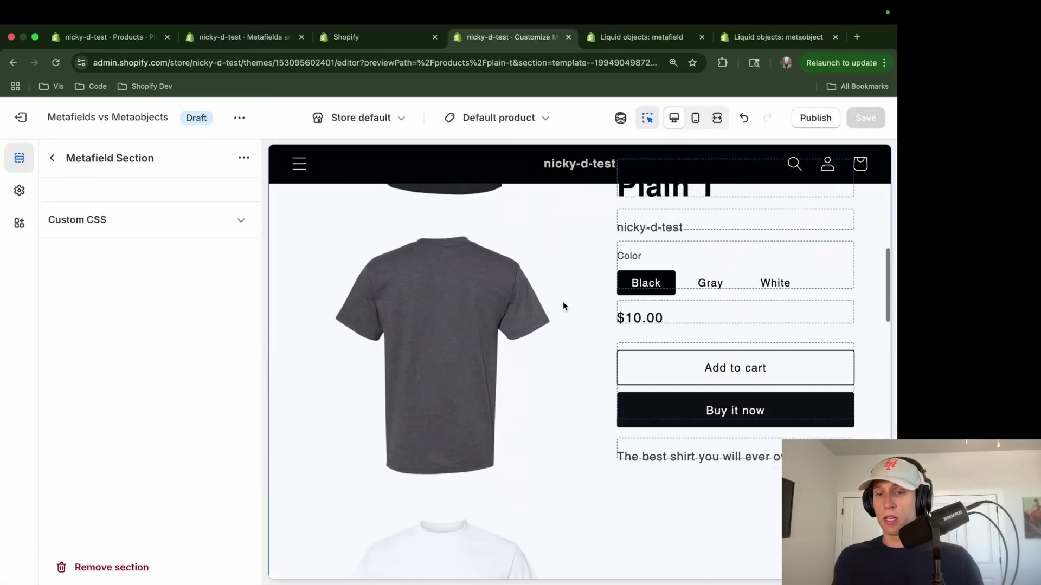
{"action": "scroll", "coordinate": [563, 304], "scroll_direction": "down", "scroll_amount": 2}
{"action": "scroll", "coordinate": [563, 307], "scroll_direction": "down", "scroll_amount": 2}
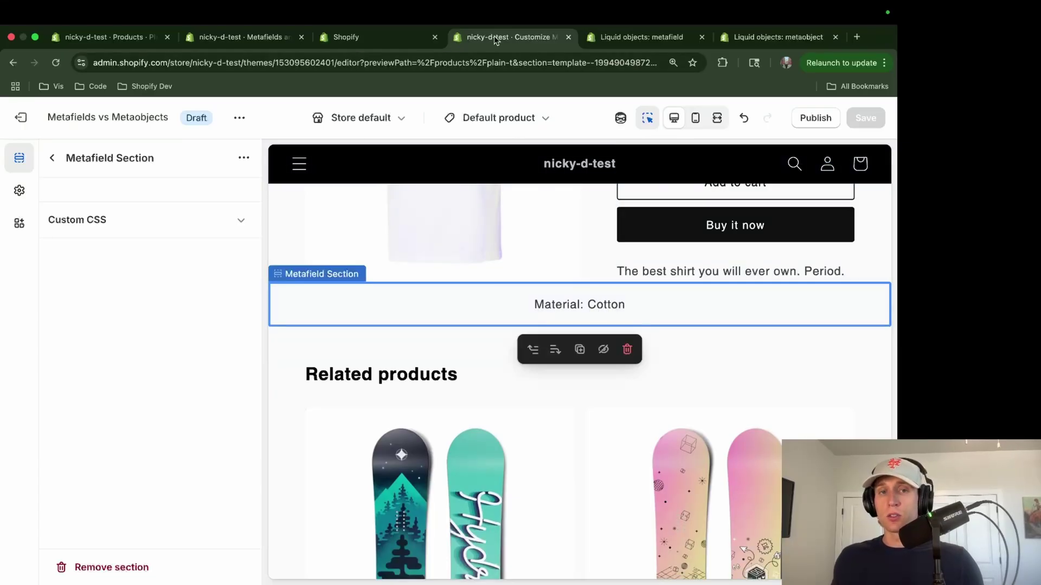
Step: Move the theme customizer tab ahead of the code editor tab and re-examine the Liquid expression for the fabric metafield
{"action": "left_click_drag", "start_coordinate": [493, 36], "coordinate": [362, 36]}
{"action": "left_click", "coordinate": [480, 37]}
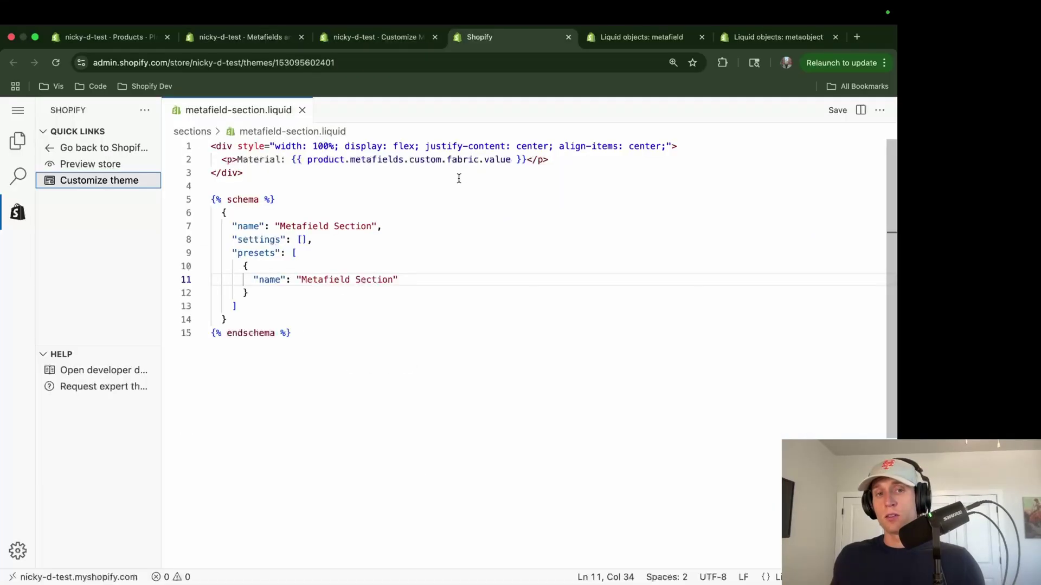
{"action": "double_click", "coordinate": [305, 160]}
{"action": "left_click", "coordinate": [345, 161]}
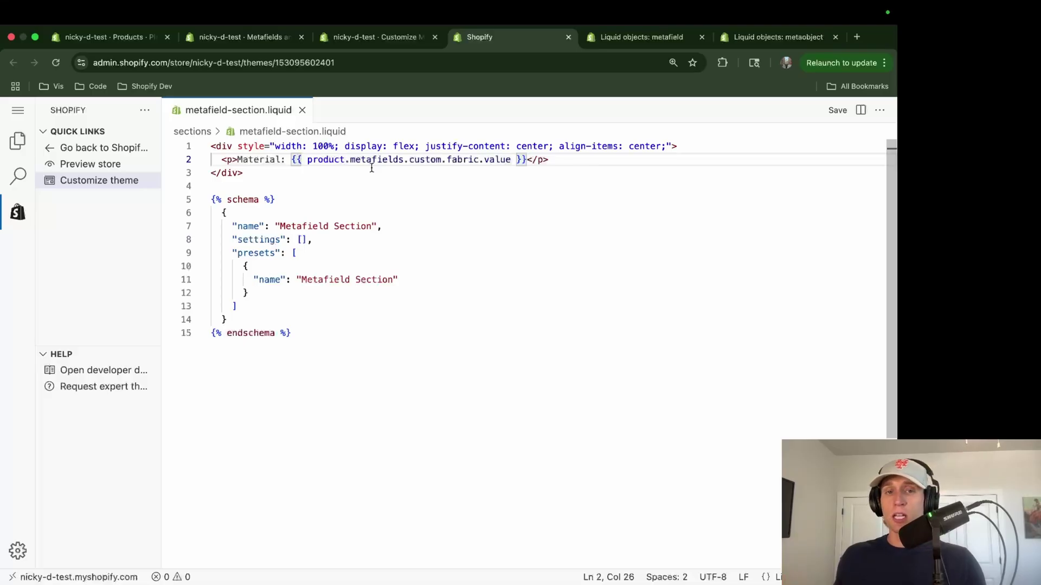
{"action": "mouse_move", "coordinate": [369, 161]}
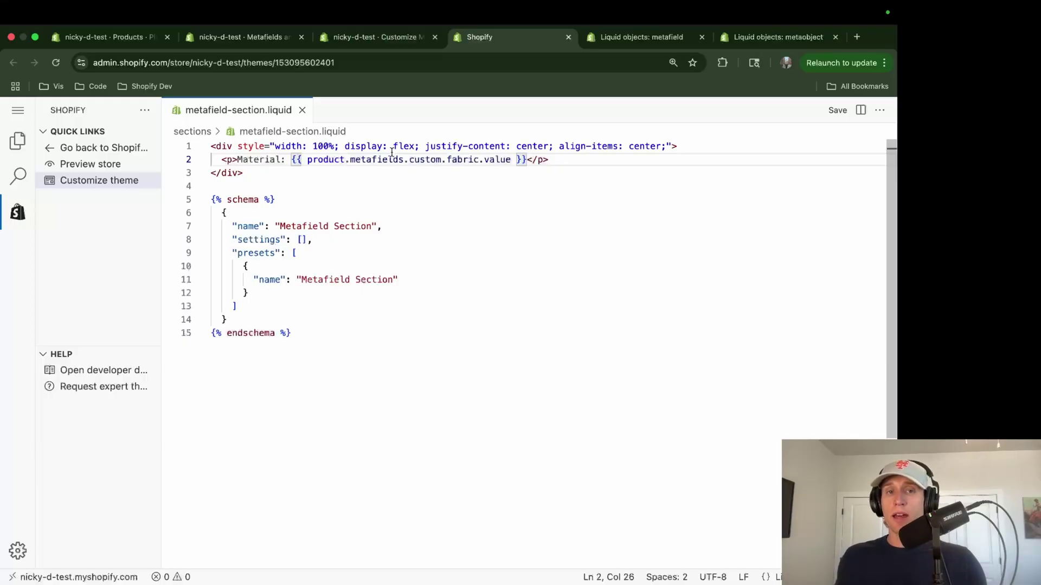
Step: Check the Fabric metafield entry on the Plain T product against the Material line in the customizer preview, and return to the product page
{"action": "left_click", "coordinate": [103, 37]}
{"action": "scroll", "coordinate": [347, 375], "scroll_direction": "down", "scroll_amount": 10}
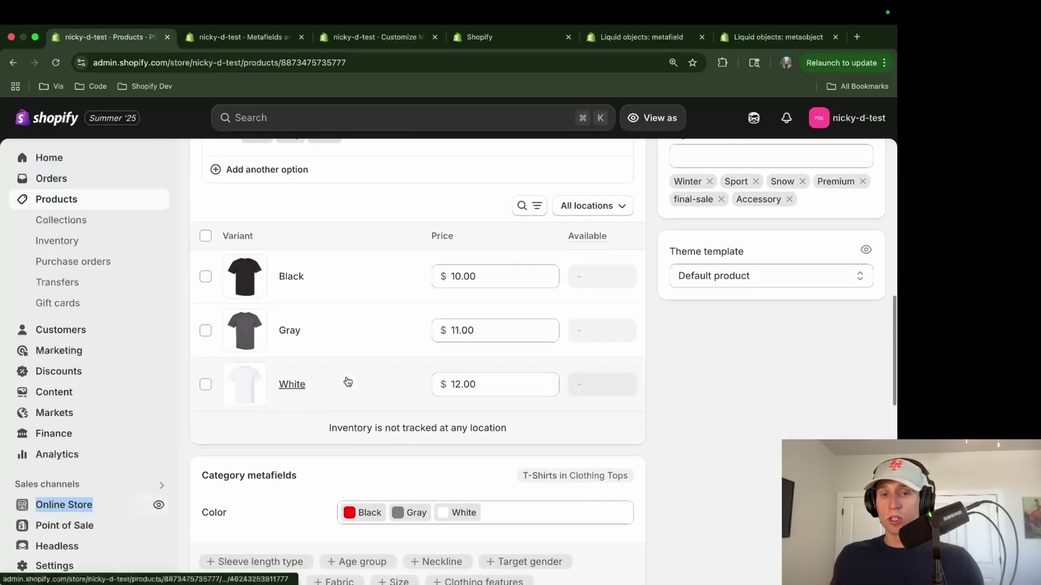
{"action": "scroll", "coordinate": [348, 382], "scroll_direction": "down", "scroll_amount": 8}
{"action": "left_click", "coordinate": [388, 281]}
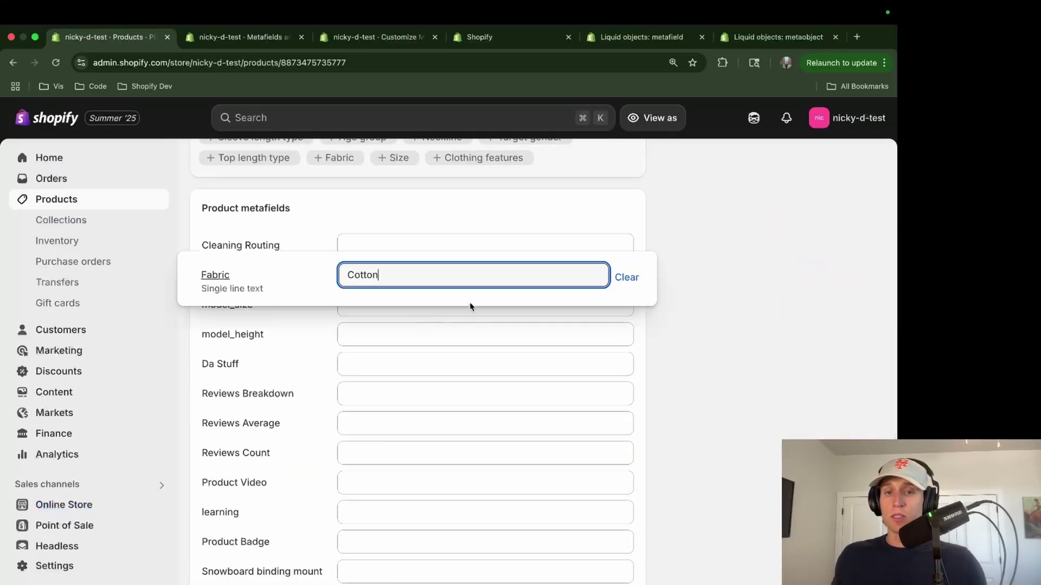
{"action": "left_click", "coordinate": [627, 277]}
{"action": "key", "text": "super+3"}
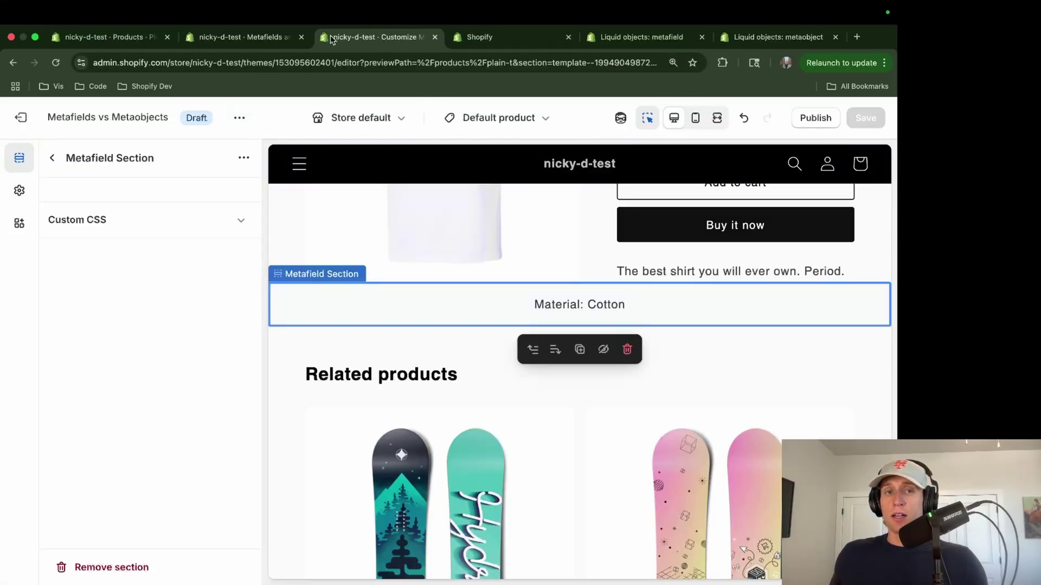
{"action": "left_click", "coordinate": [232, 36]}
{"action": "key", "text": "super+1"}
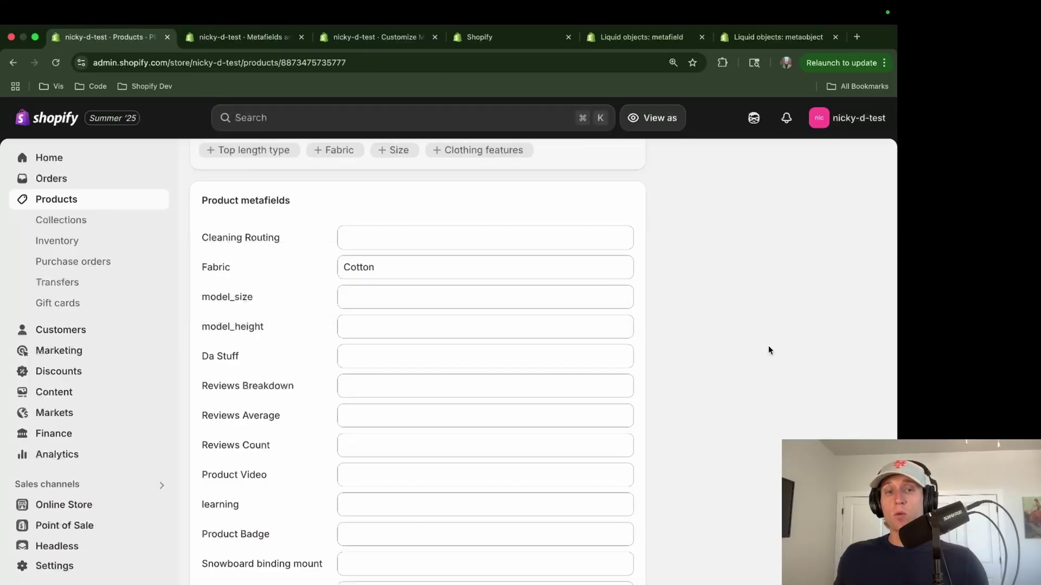
{"action": "scroll", "coordinate": [580, 379], "scroll_direction": "up", "scroll_amount": 15}
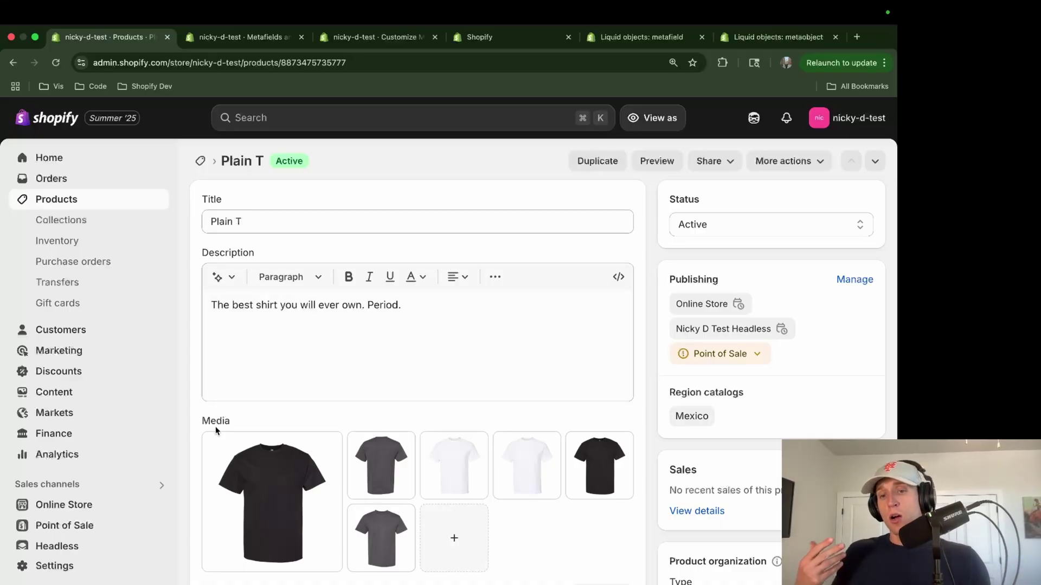
{"action": "scroll", "coordinate": [181, 519], "scroll_direction": "down", "scroll_amount": 1}
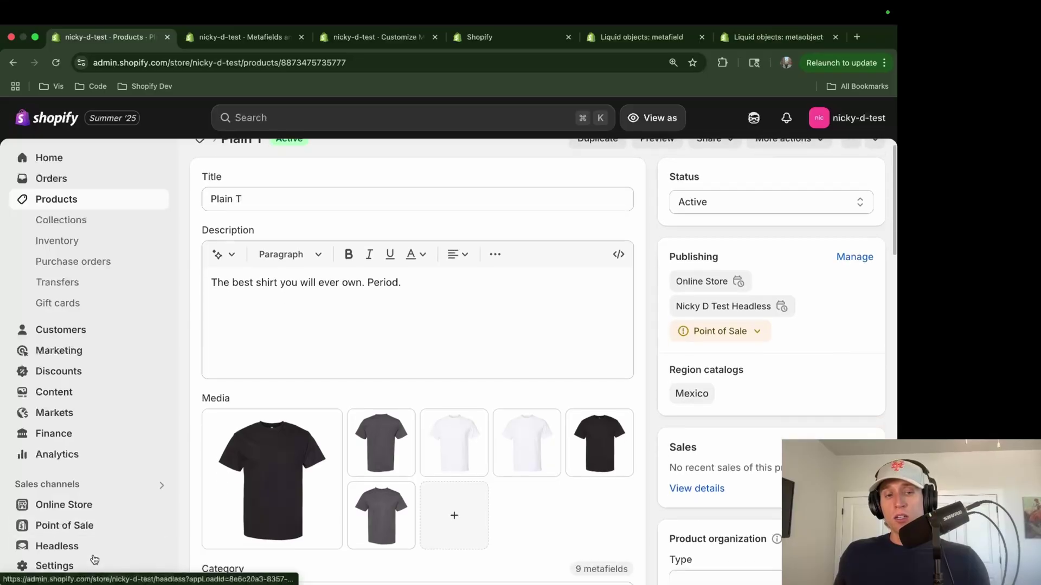
Step: Open the store's metafields and metaobjects settings and view the Cleaning Routing metaobject definition
{"action": "left_click", "coordinate": [76, 566]}
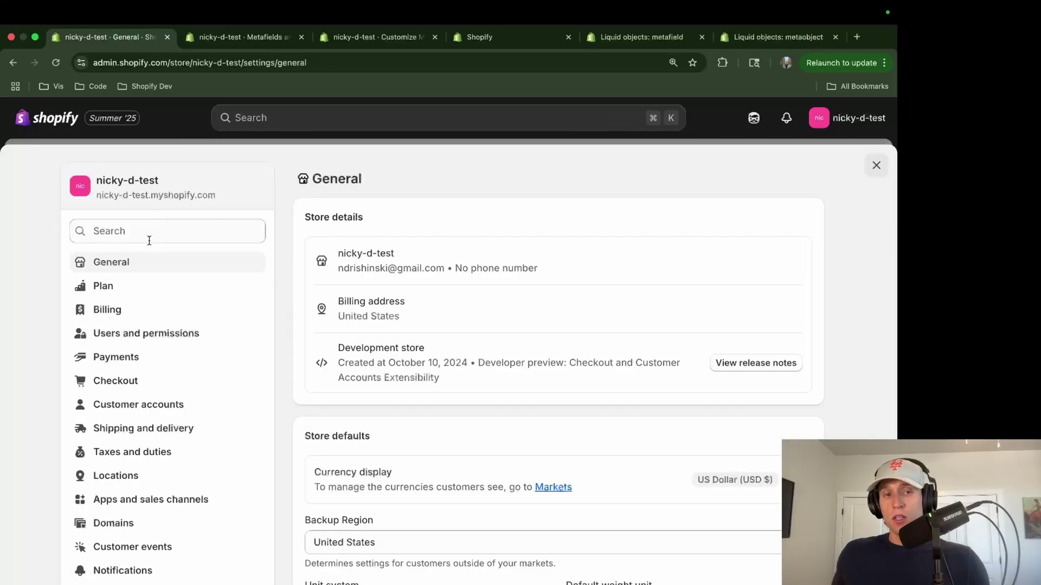
{"action": "scroll", "coordinate": [165, 325], "scroll_direction": "down", "scroll_amount": 5}
{"action": "left_click", "coordinate": [161, 398]}
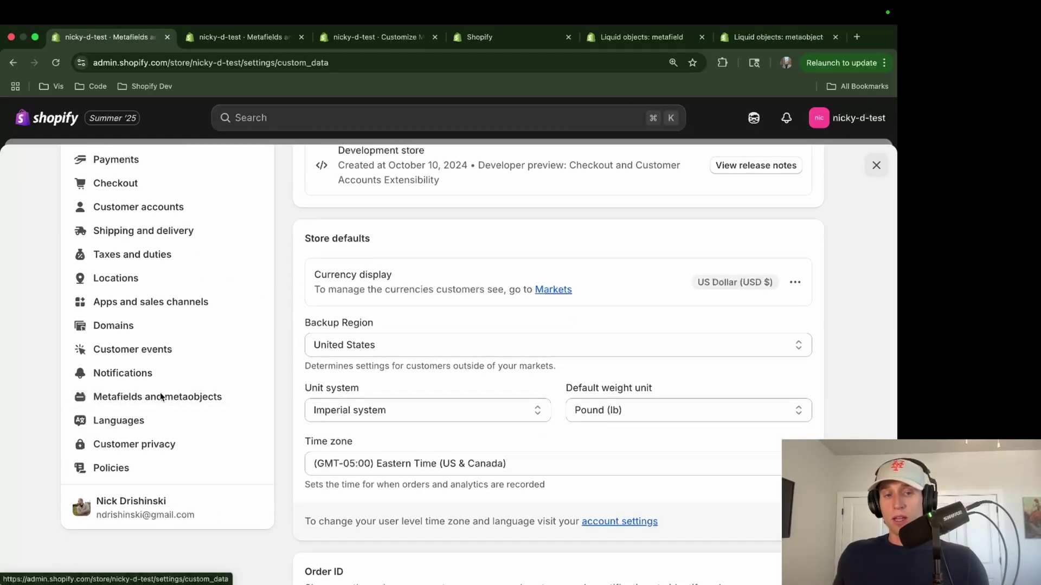
{"action": "scroll", "coordinate": [360, 442], "scroll_direction": "down", "scroll_amount": 8}
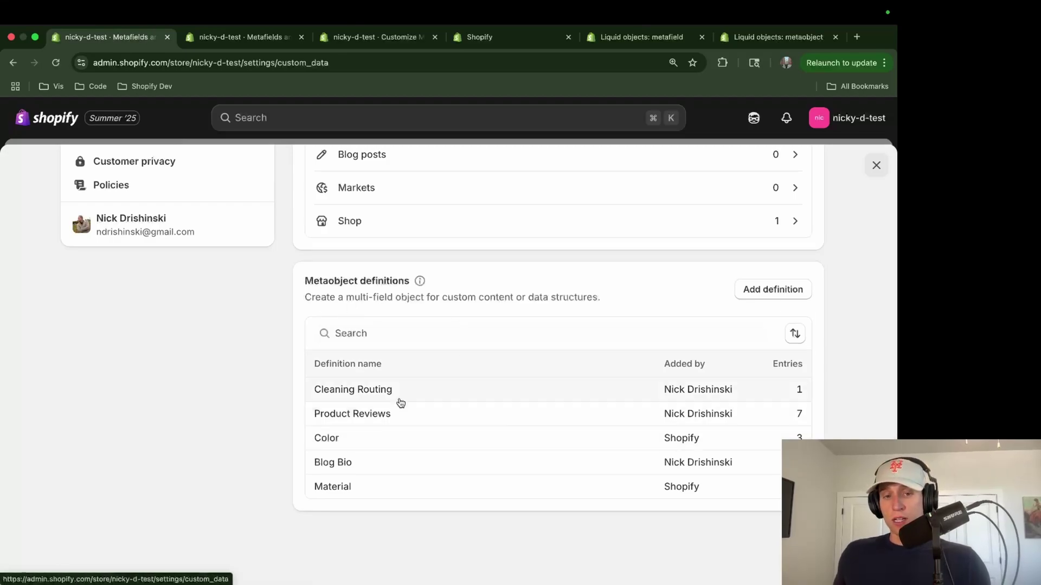
{"action": "left_click", "coordinate": [372, 396]}
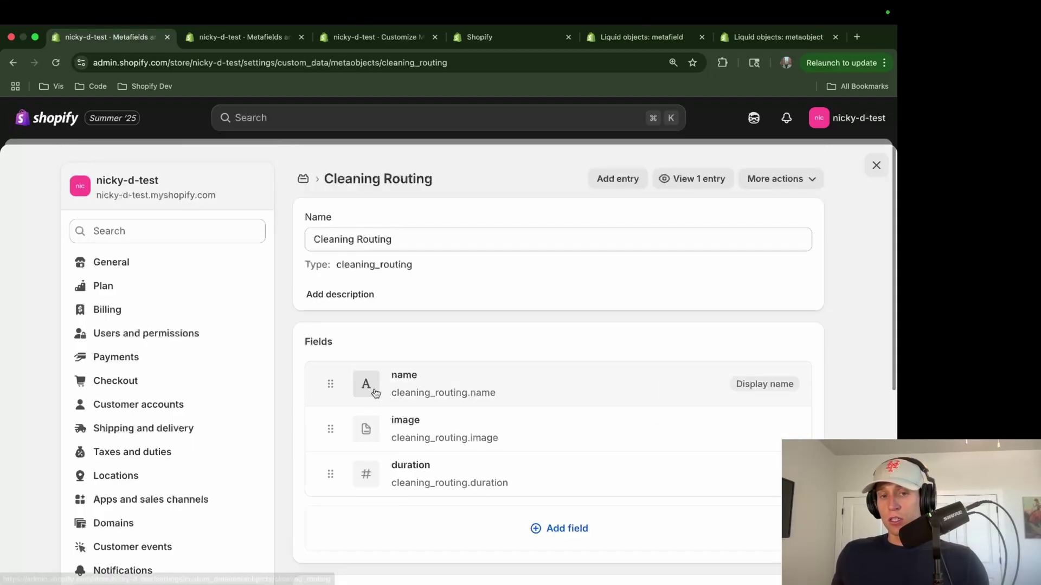
Step: View the blank form for adding a metaobject definition, then return to the Cleaning Routing definition without creating anything
{"action": "left_click", "coordinate": [303, 179]}
{"action": "left_click", "coordinate": [776, 288]}
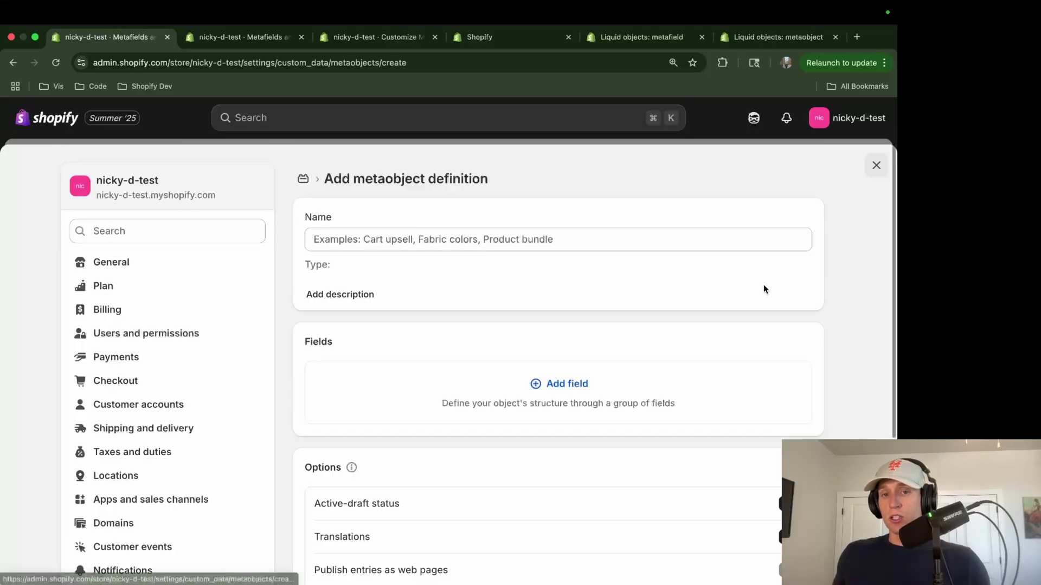
{"action": "left_click", "coordinate": [305, 181]}
{"action": "scroll", "coordinate": [456, 395], "scroll_direction": "down", "scroll_amount": 10}
{"action": "left_click", "coordinate": [368, 396]}
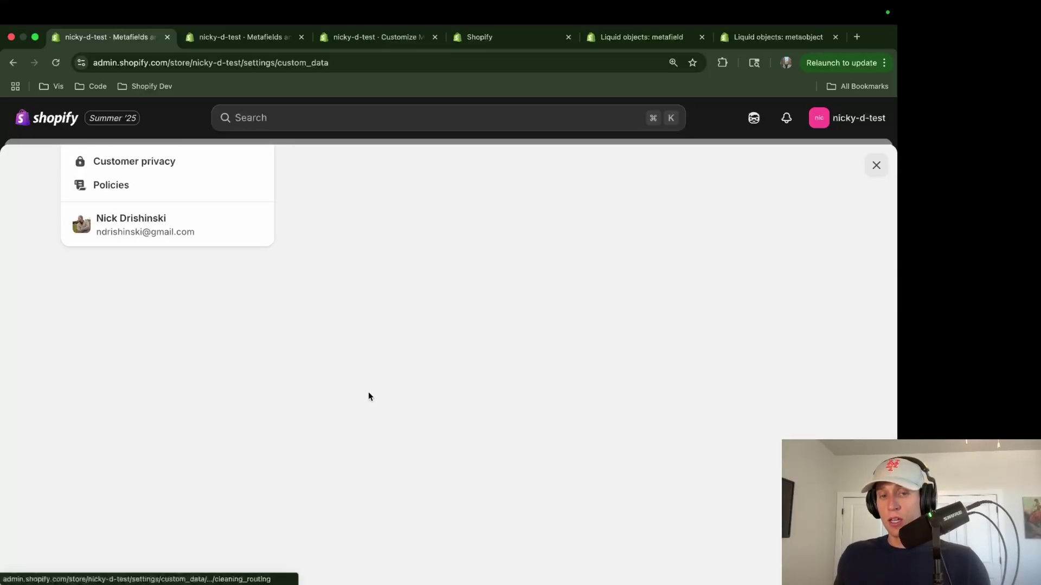
Step: Examine the Cleaning Routing definition's name and cleaning_routing type, and look into its image field before cancelling
{"action": "left_click_drag", "start_coordinate": [436, 239], "coordinate": [313, 239]}
{"action": "double_click", "coordinate": [389, 268]}
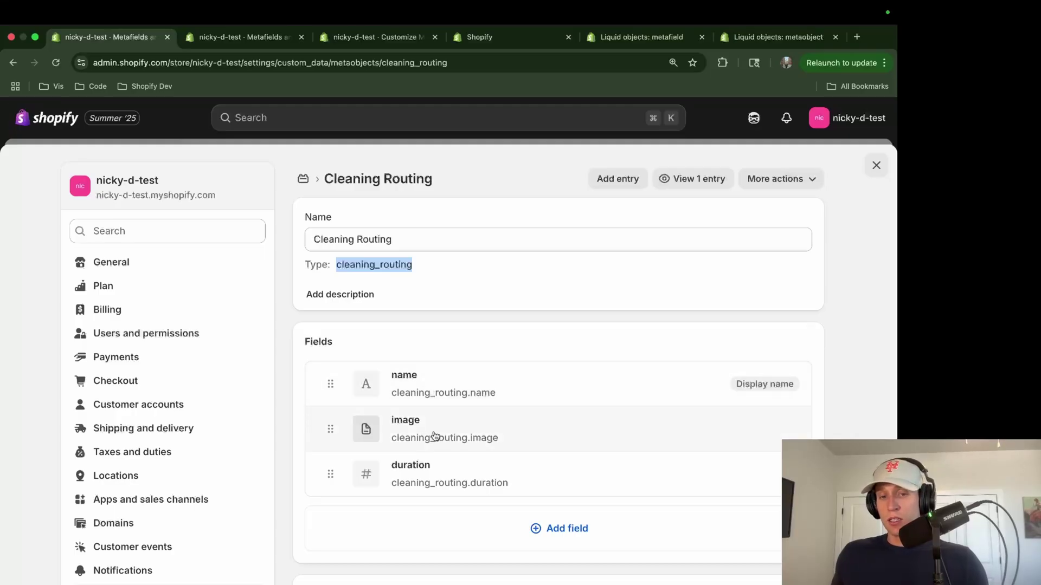
{"action": "left_click", "coordinate": [468, 423]}
{"action": "left_click", "coordinate": [595, 541]}
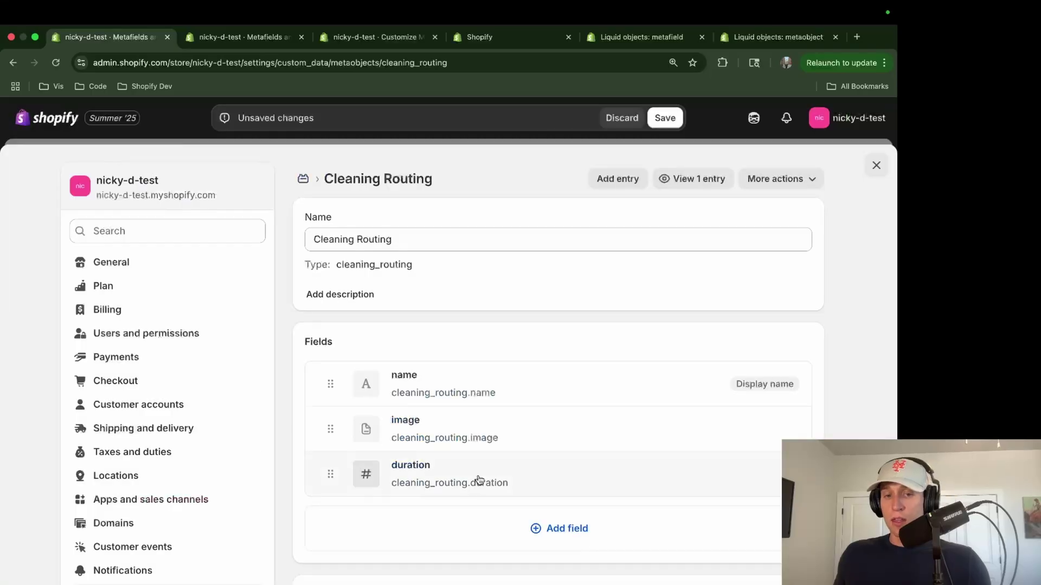
Step: Inspect the duration field's integer type and its cleaning_routing.duration key, and close the field and the store settings
{"action": "left_click", "coordinate": [482, 479]}
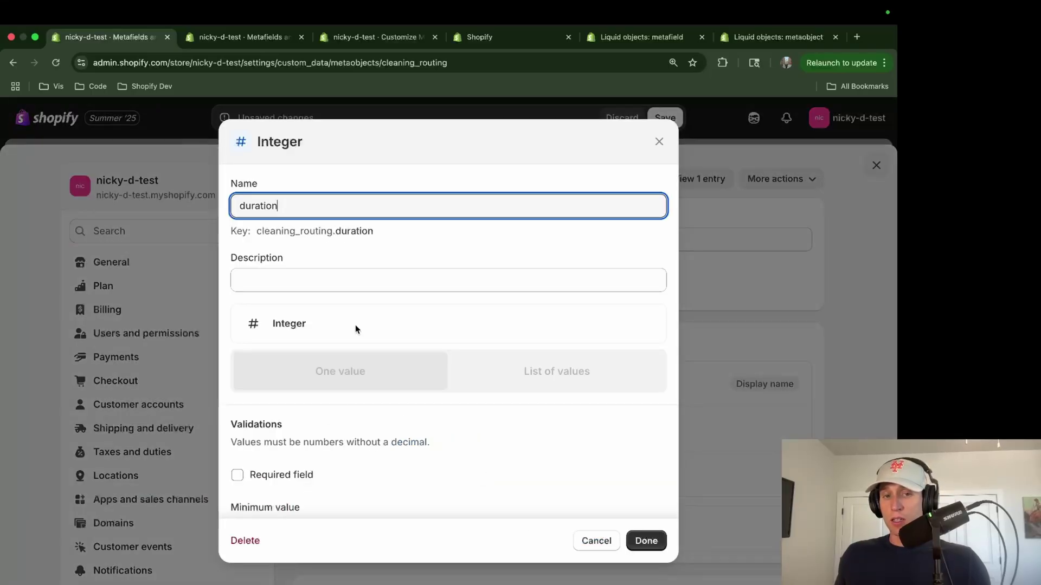
{"action": "scroll", "coordinate": [336, 309], "scroll_direction": "down", "scroll_amount": 2}
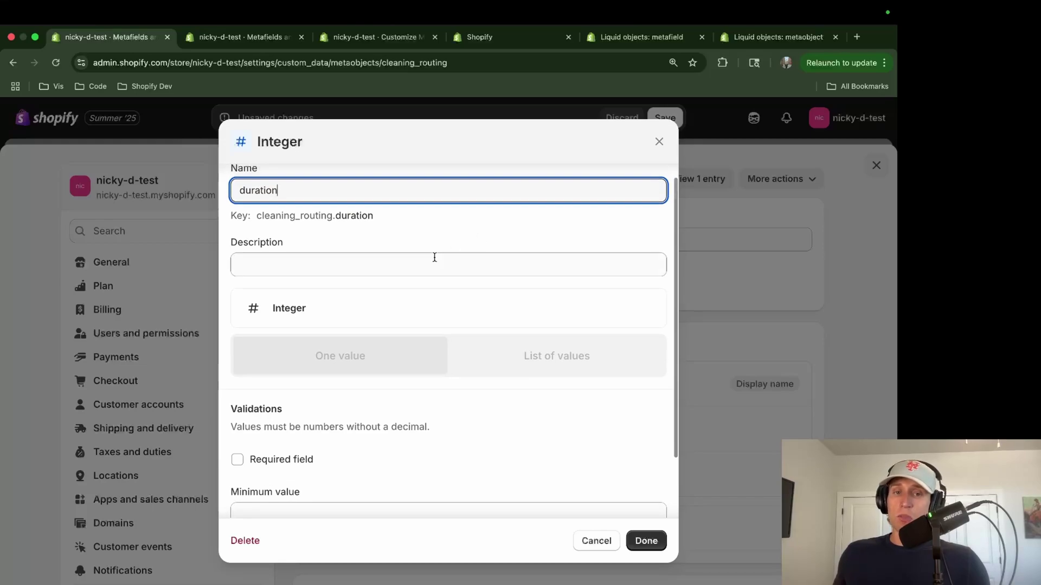
{"action": "left_click_drag", "start_coordinate": [262, 216], "coordinate": [375, 216]}
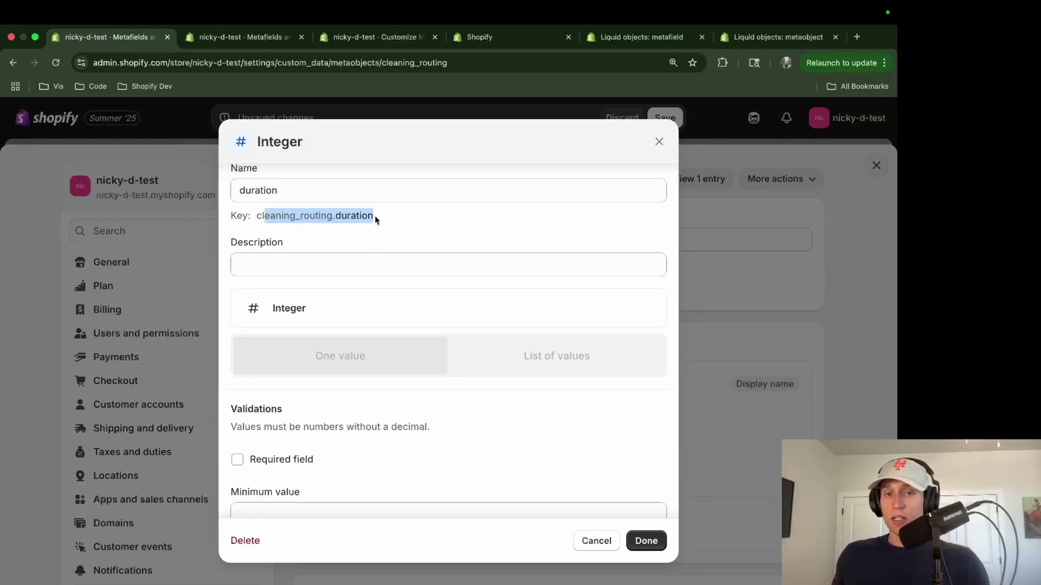
{"action": "left_click", "coordinate": [658, 142]}
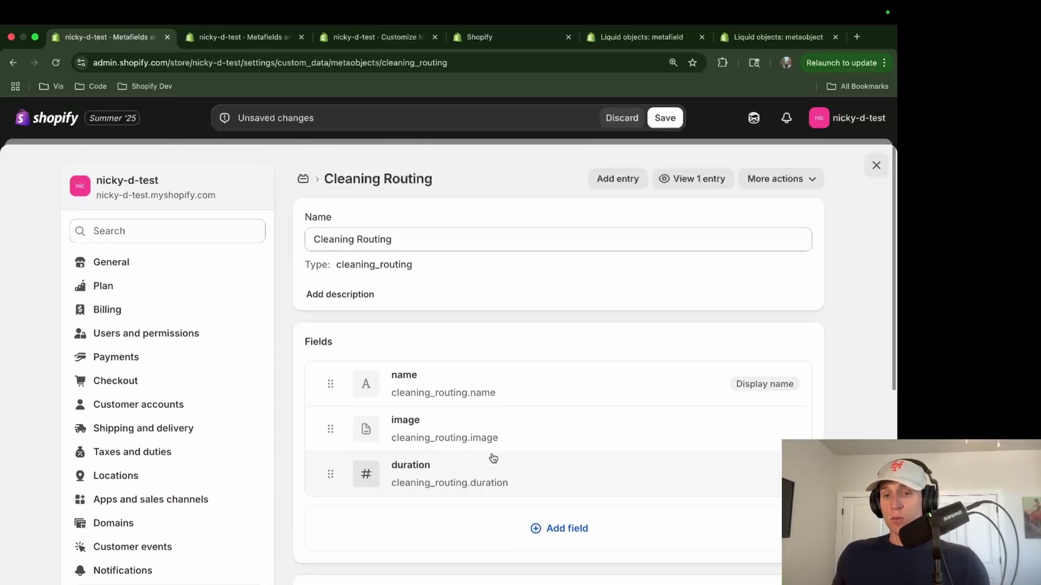
{"action": "scroll", "coordinate": [490, 457], "scroll_direction": "down", "scroll_amount": 5}
{"action": "left_click", "coordinate": [876, 165]}
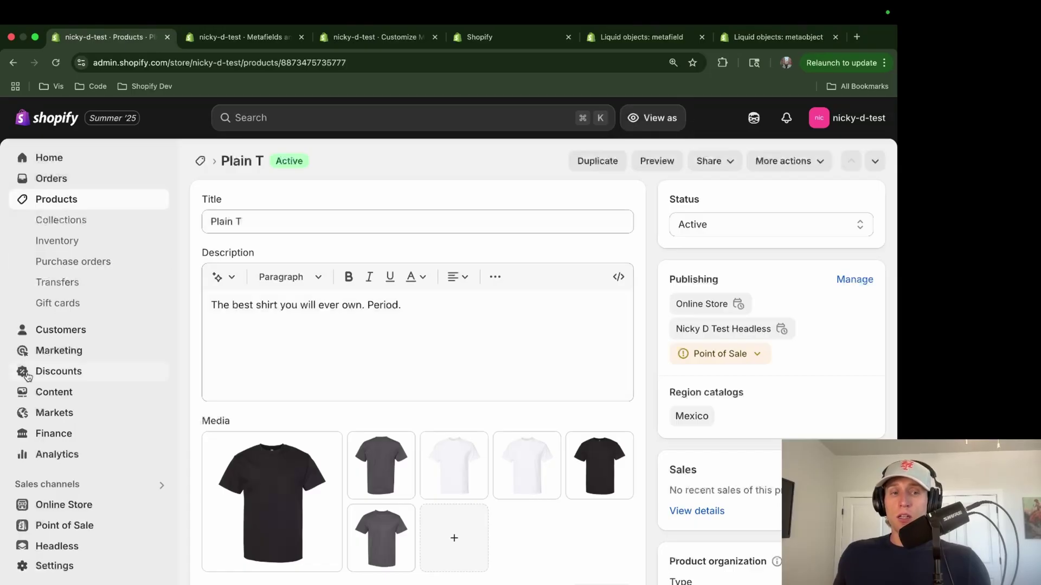
Step: Open the Scrub entry of the Cleaning Routing metaobject from the store content and examine its name, image and duration
{"action": "left_click", "coordinate": [57, 391]}
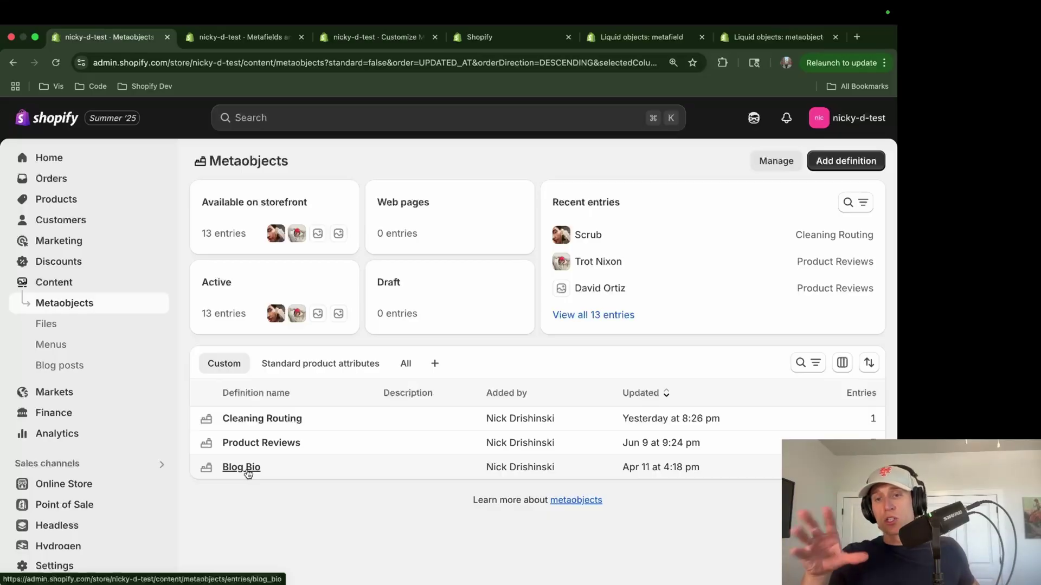
{"action": "left_click", "coordinate": [265, 420]}
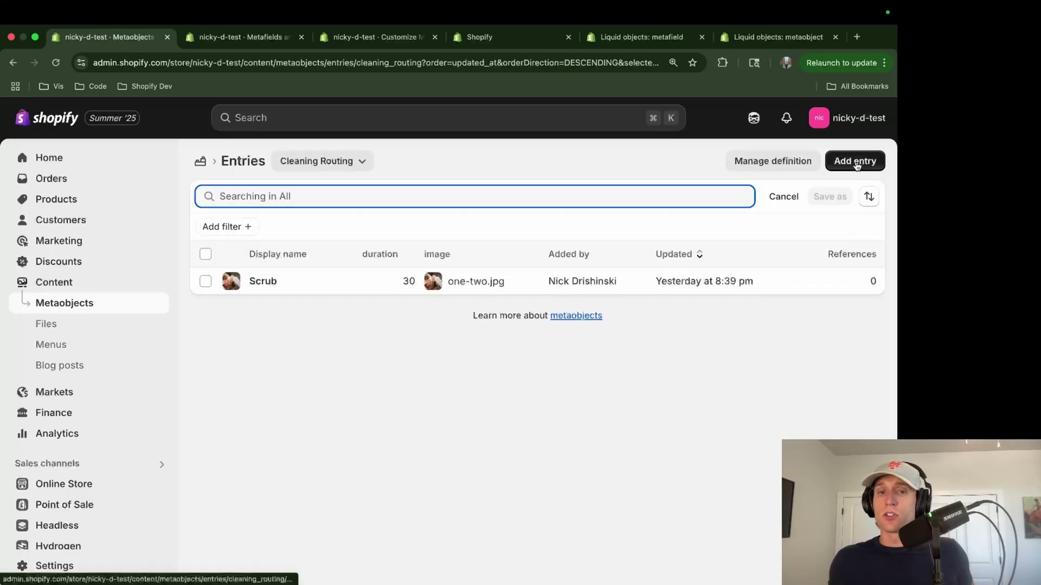
{"action": "left_click", "coordinate": [268, 284]}
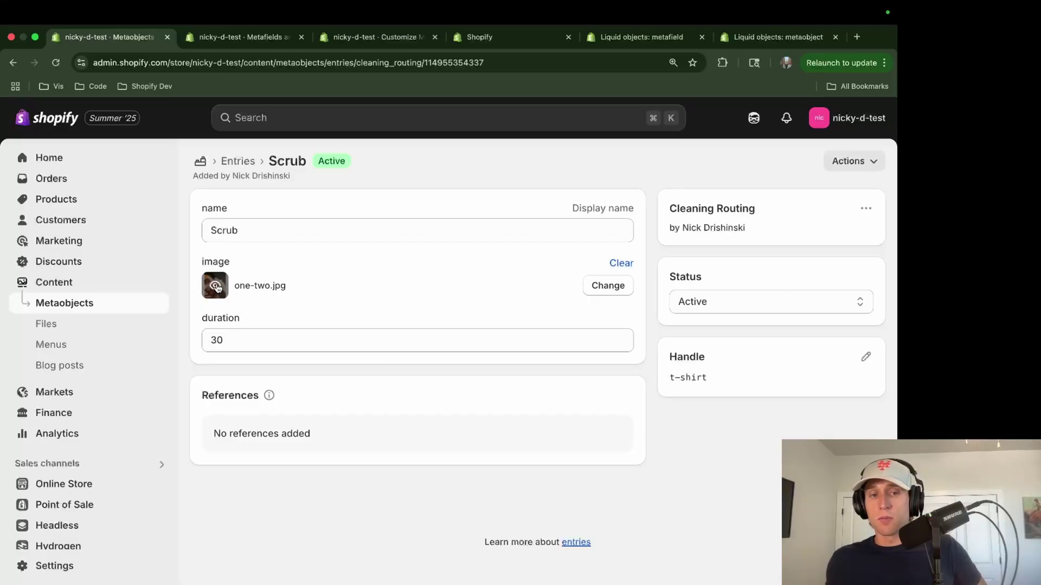
{"action": "left_click", "coordinate": [254, 342]}
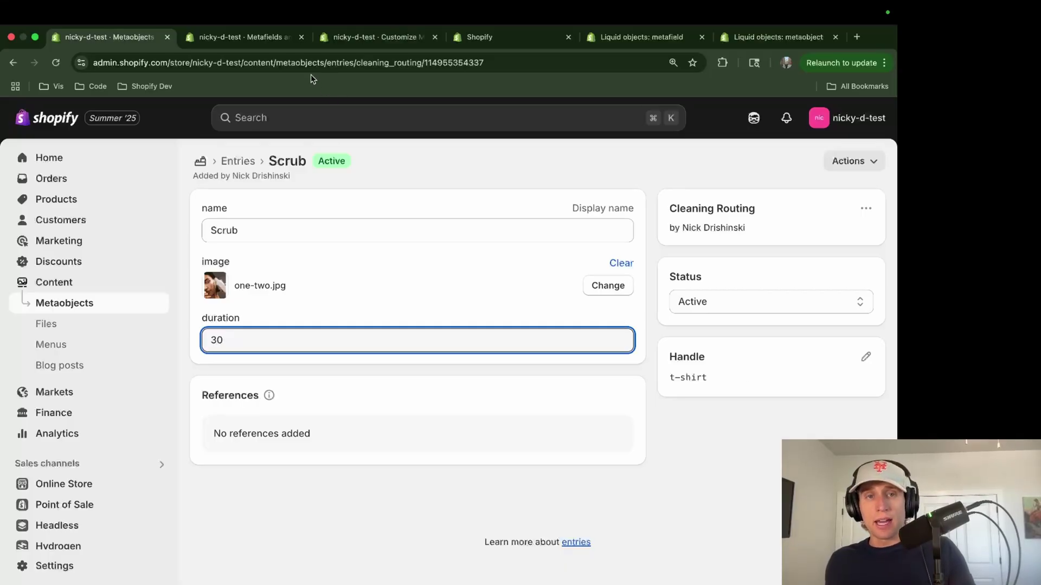
Step: Unhide the Metaobject Section in the Default product template of the theme customizer and save the template
{"action": "left_click", "coordinate": [361, 37]}
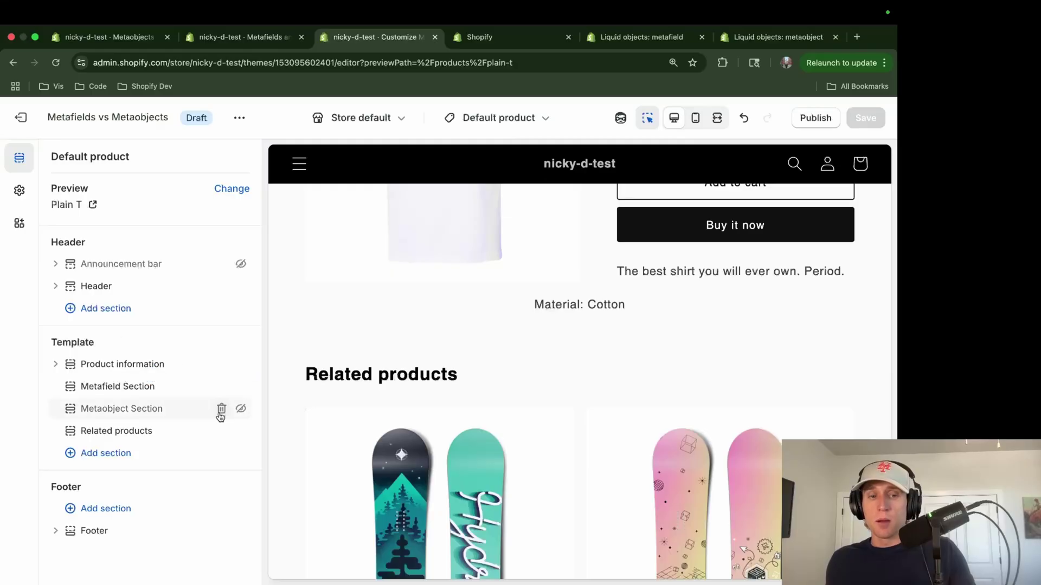
{"action": "left_click", "coordinate": [240, 408]}
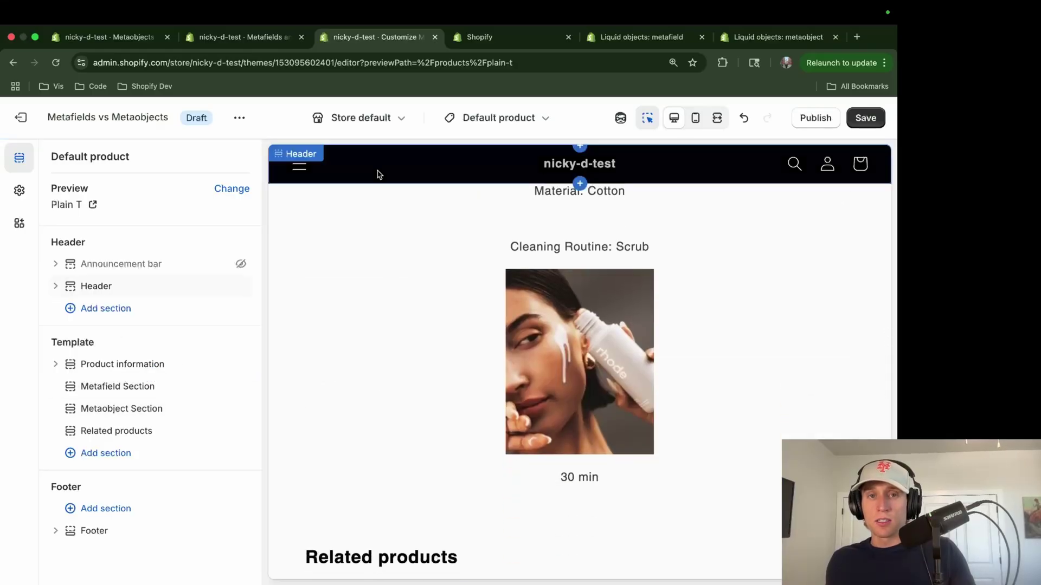
{"action": "left_click", "coordinate": [864, 117]}
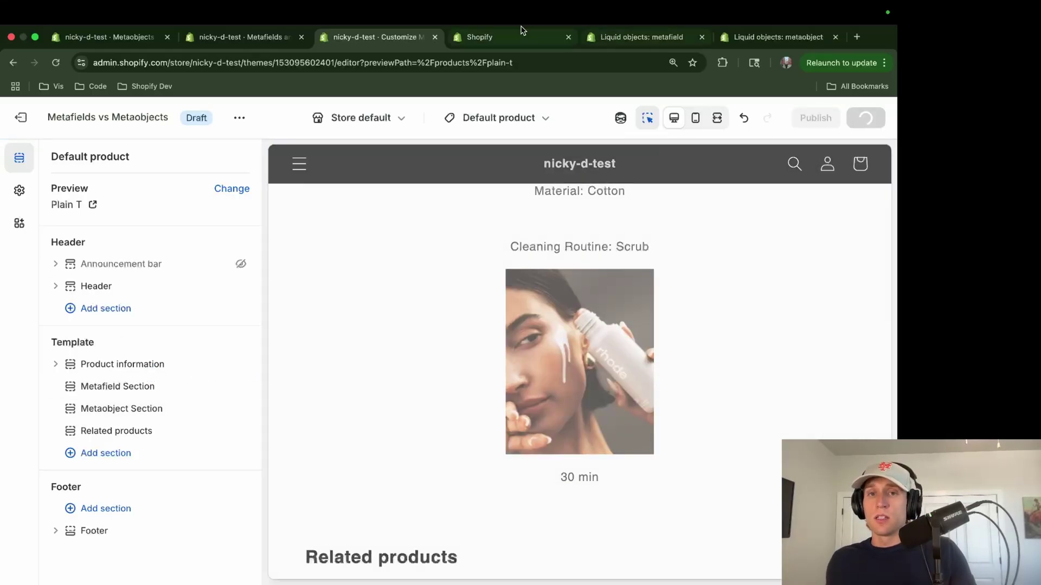
Step: Return to the theme code editor and examine the styled wrapper div in metaobject-section.liquid
{"action": "left_click", "coordinate": [509, 36]}
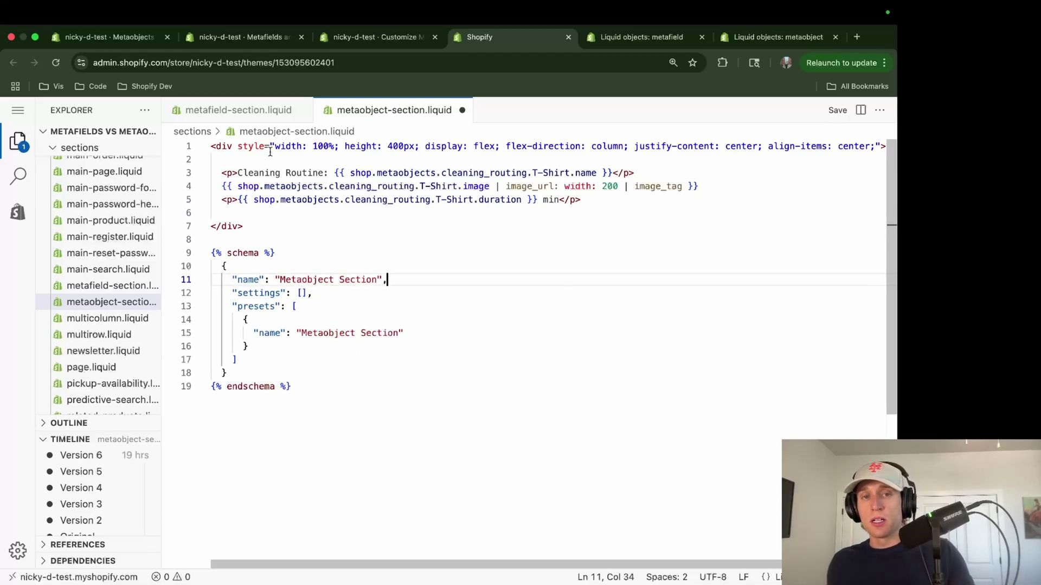
{"action": "left_click", "coordinate": [234, 146]}
{"action": "left_click", "coordinate": [232, 226]}
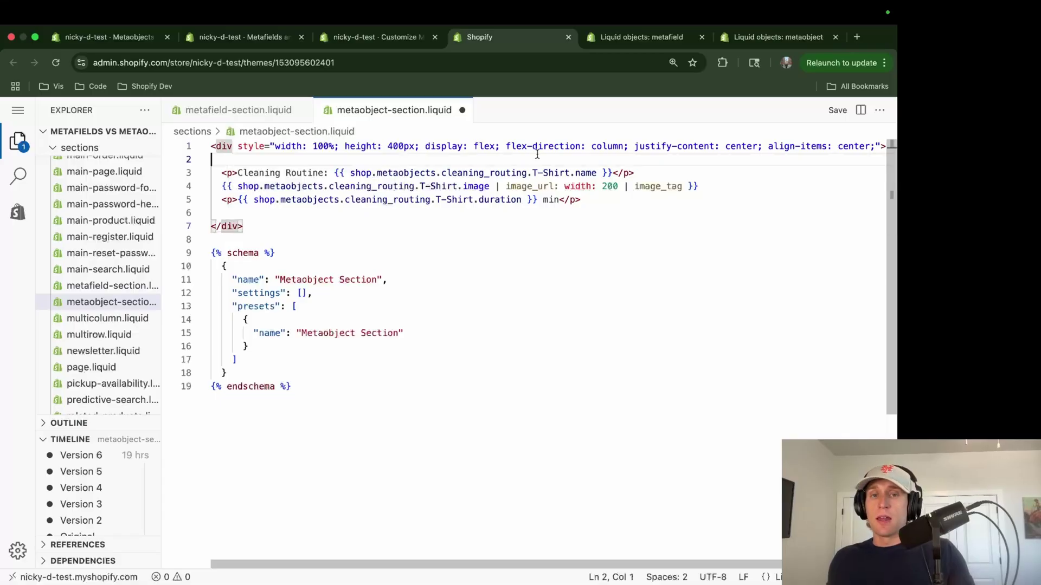
{"action": "left_click", "coordinate": [278, 161]}
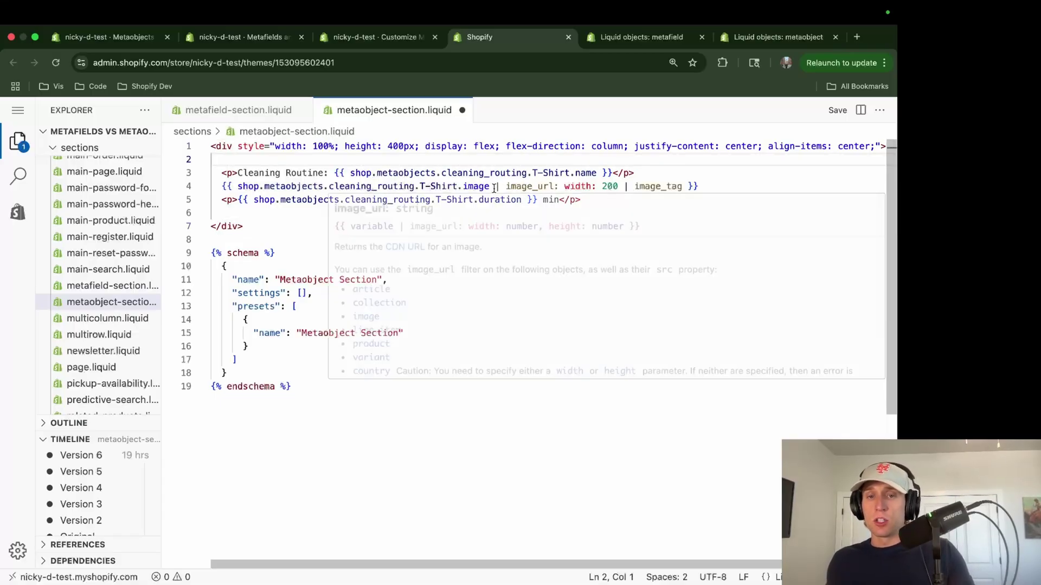
Step: Examine the shop.metaobjects.cleaning_routing.T-Shirt expressions that output the name, image and duration
{"action": "left_click", "coordinate": [473, 200]}
{"action": "mouse_move", "coordinate": [486, 199]}
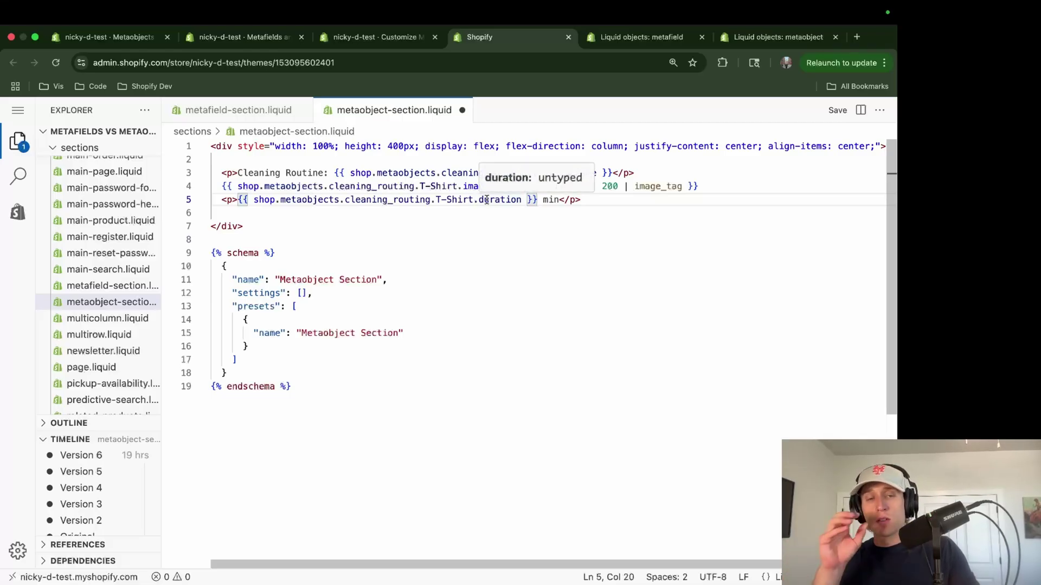
{"action": "left_click_drag", "start_coordinate": [484, 200], "coordinate": [486, 200]}
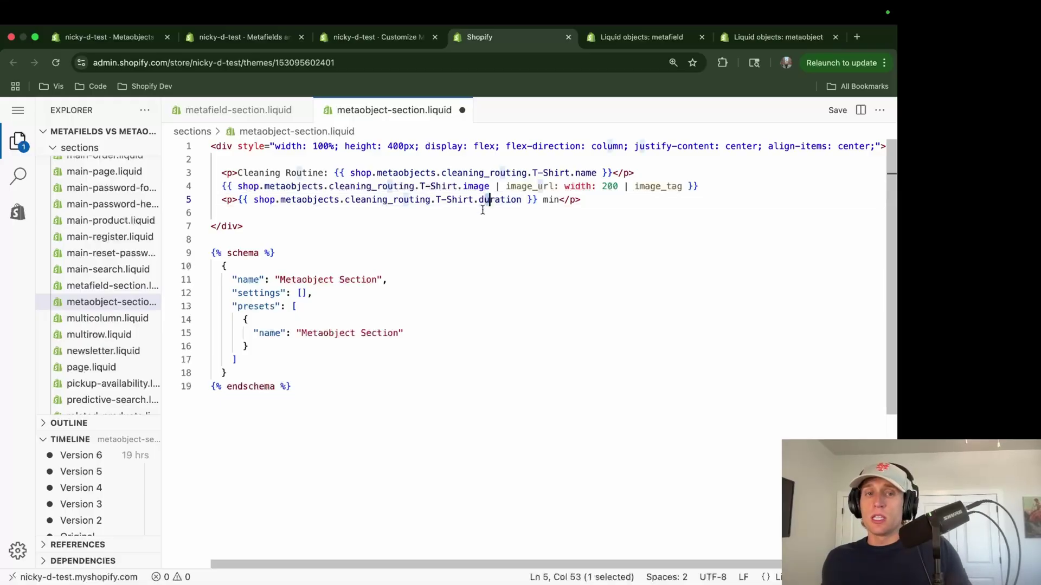
{"action": "mouse_move", "coordinate": [414, 179]}
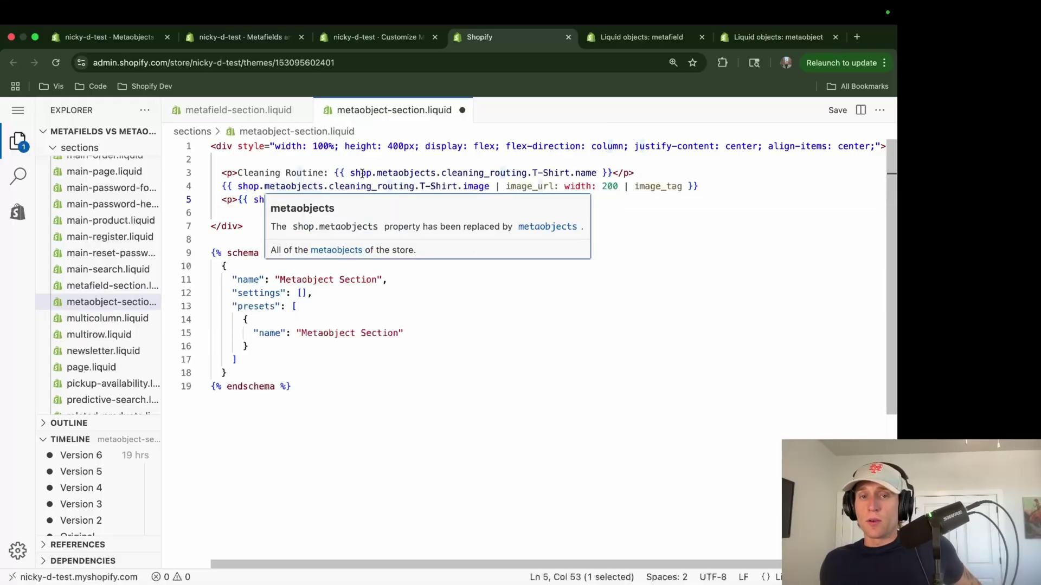
{"action": "left_click", "coordinate": [344, 173]}
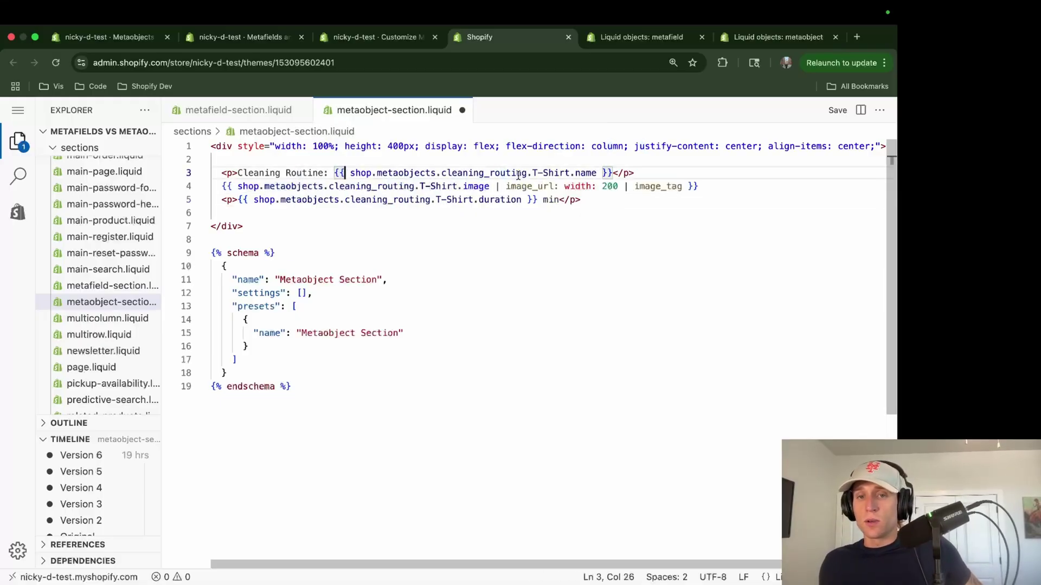
{"action": "mouse_move", "coordinate": [541, 173]}
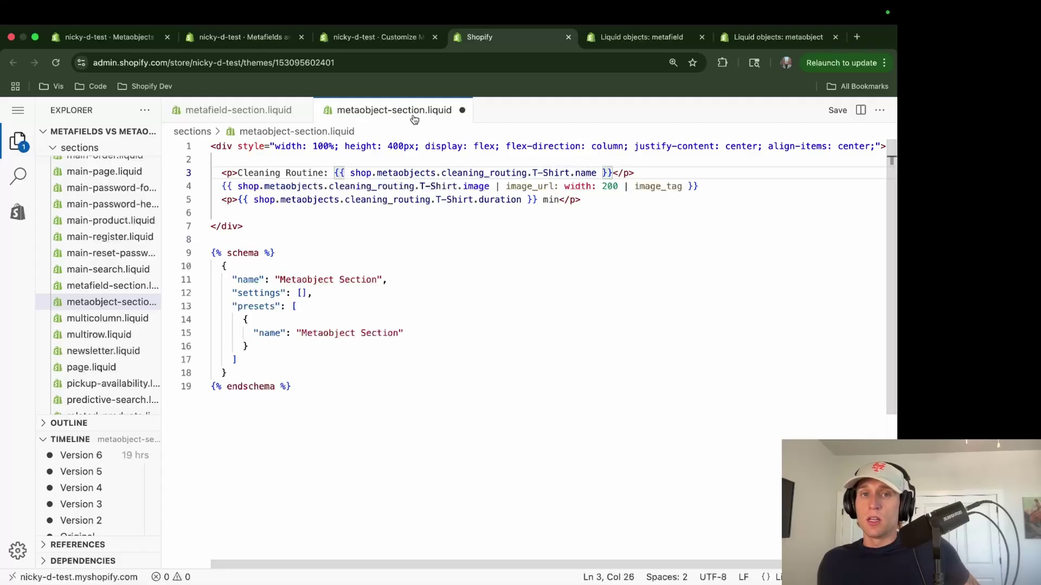
Step: Compare the Scrub entry's t-shirt handle and field values with the customizer preview and the Liquid expressions in the section code
{"action": "left_click", "coordinate": [357, 36]}
{"action": "left_click", "coordinate": [144, 39]}
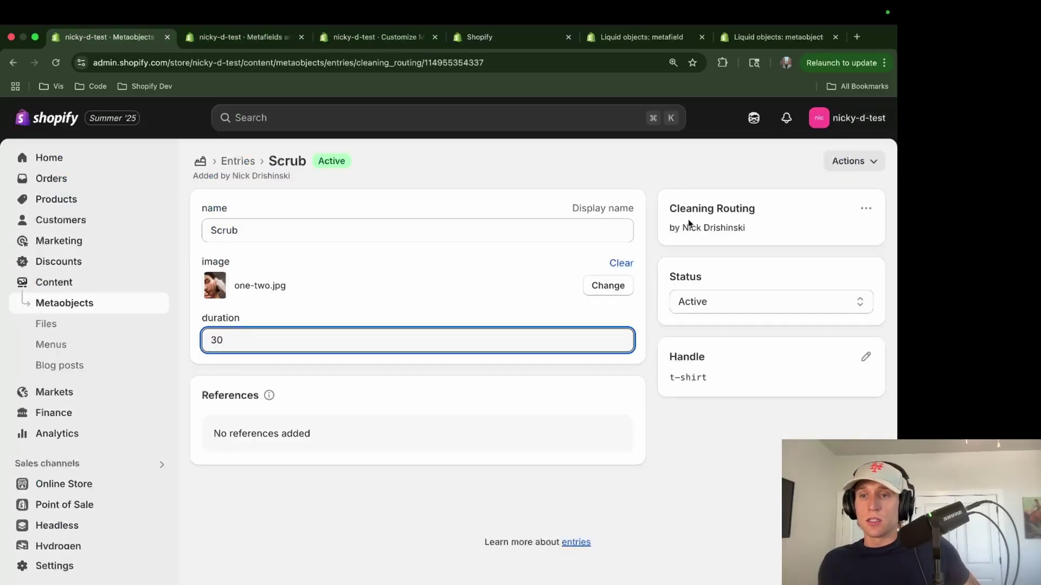
{"action": "key", "text": "ctrl+Tab"}
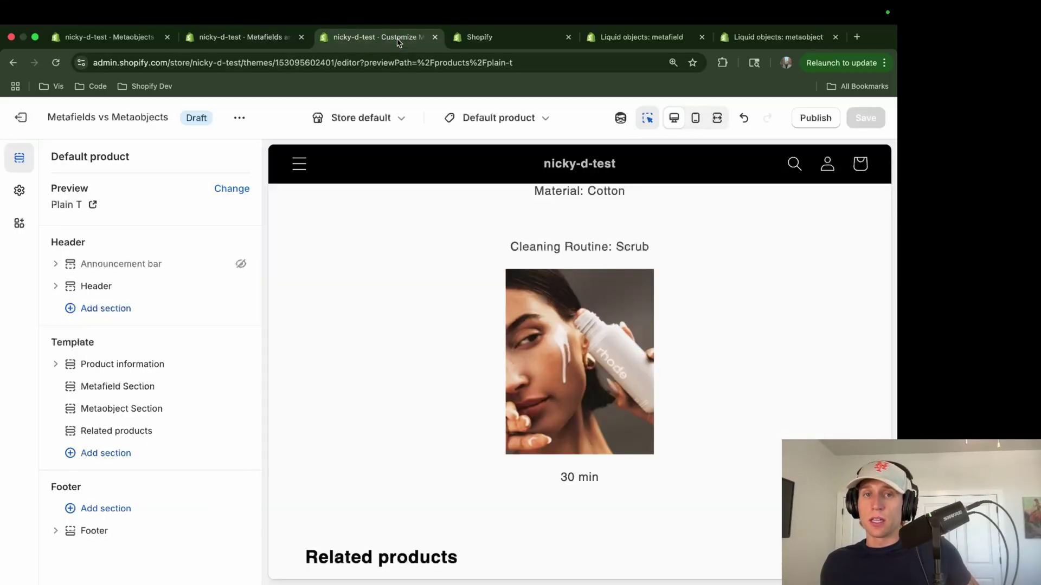
{"action": "left_click", "coordinate": [398, 39]}
{"action": "left_click", "coordinate": [480, 37]}
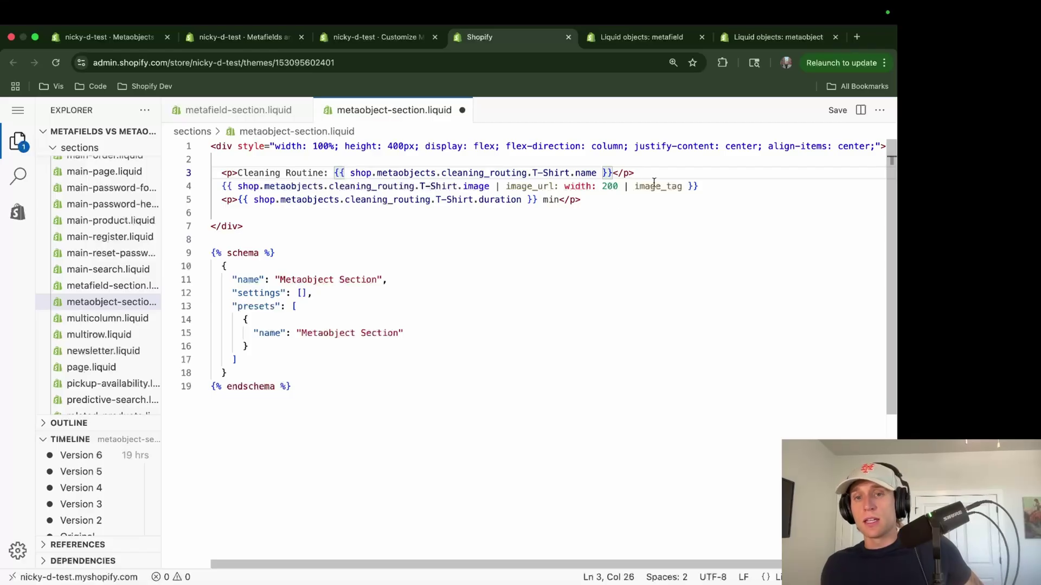
Step: Save metaobject-section.liquid and examine the Metaobject Section in the Plain T product preview
{"action": "left_click", "coordinate": [700, 186]}
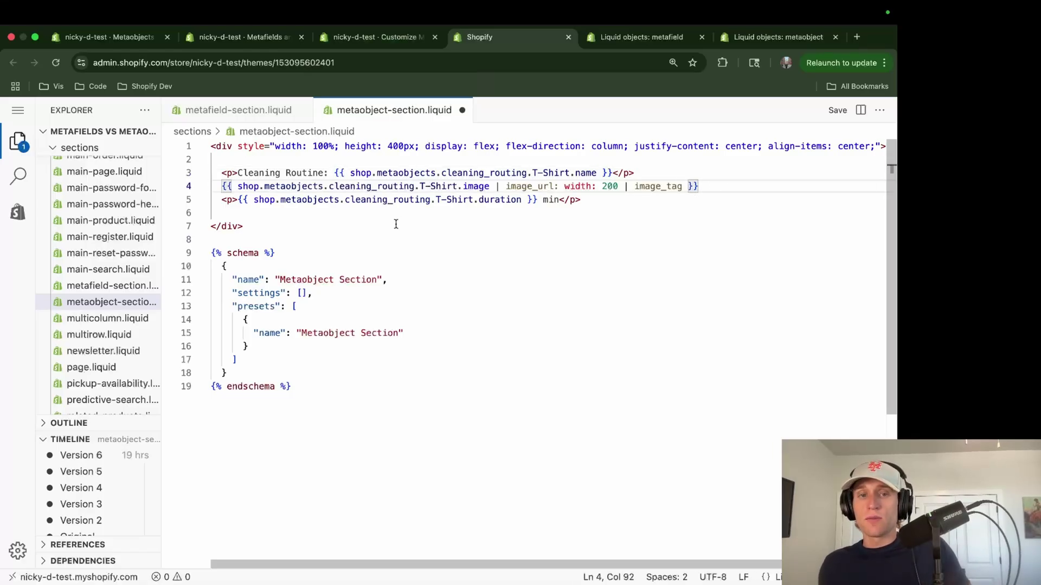
{"action": "left_click", "coordinate": [393, 146]}
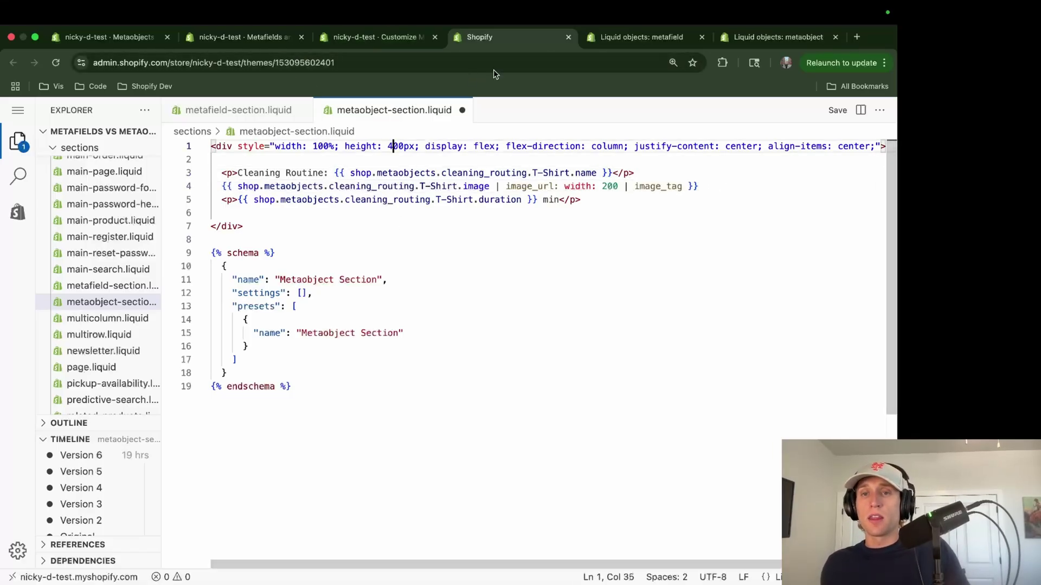
{"action": "key", "text": "super+s"}
{"action": "left_click", "coordinate": [370, 43]}
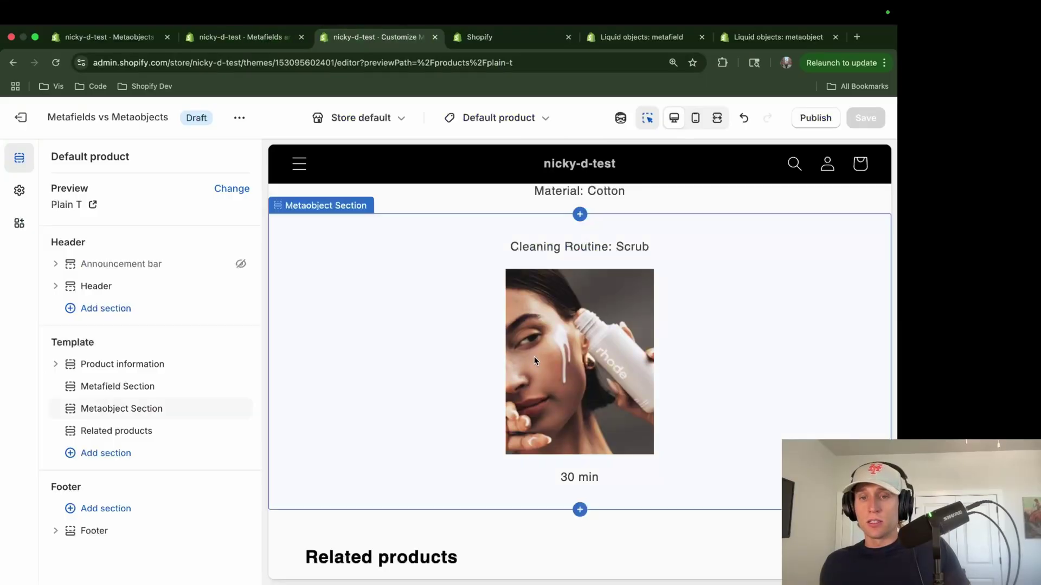
{"action": "scroll", "coordinate": [467, 364], "scroll_direction": "up", "scroll_amount": 1}
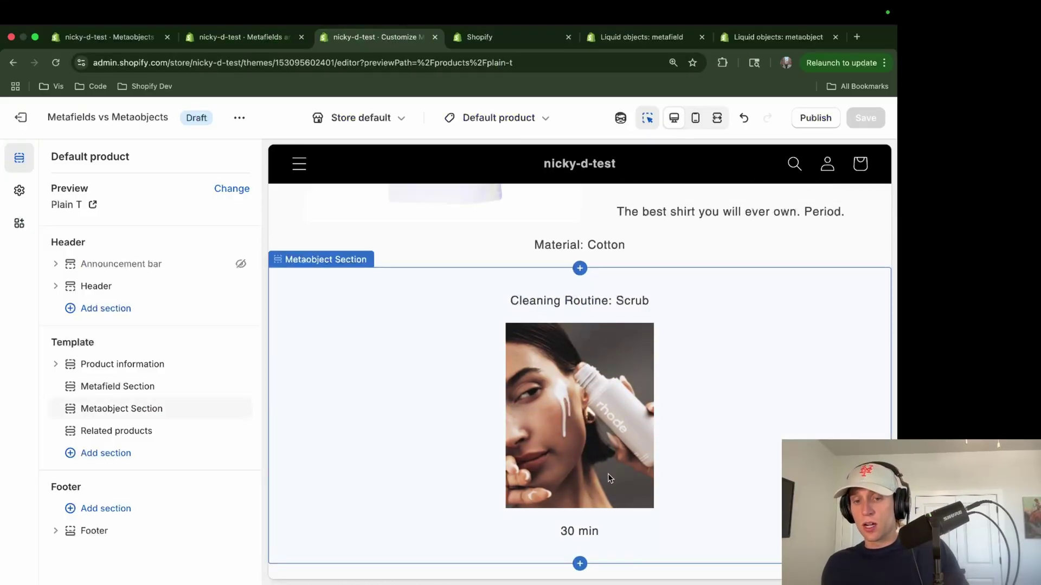
Step: Examine the product.metafields.custom.fabric.value expression in metafield-section.liquid and the Metafield Section's settings in the theme customizer
{"action": "scroll", "coordinate": [576, 473], "scroll_direction": "down", "scroll_amount": 1}
{"action": "scroll", "coordinate": [597, 434], "scroll_direction": "up", "scroll_amount": 2}
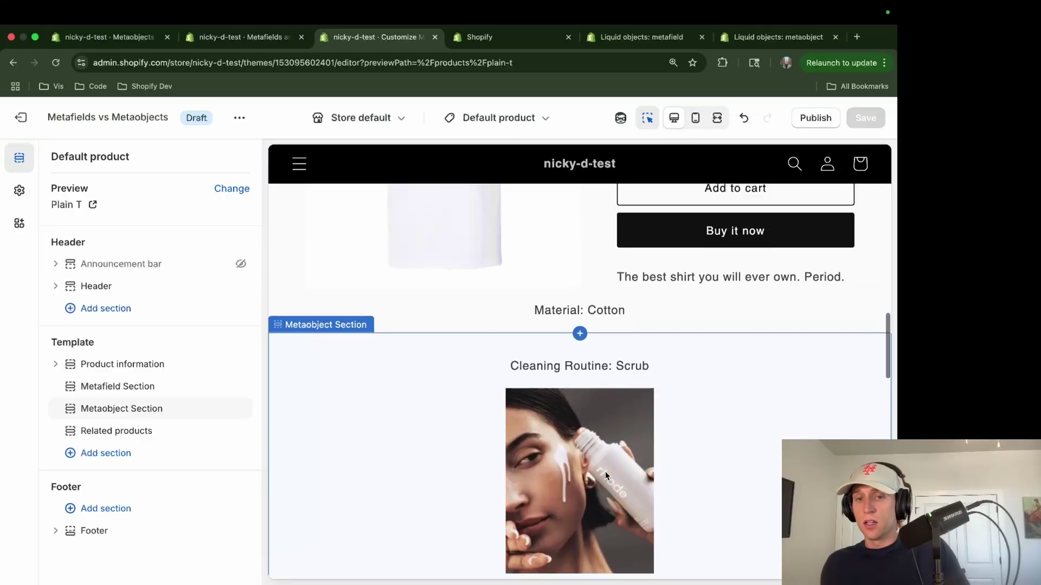
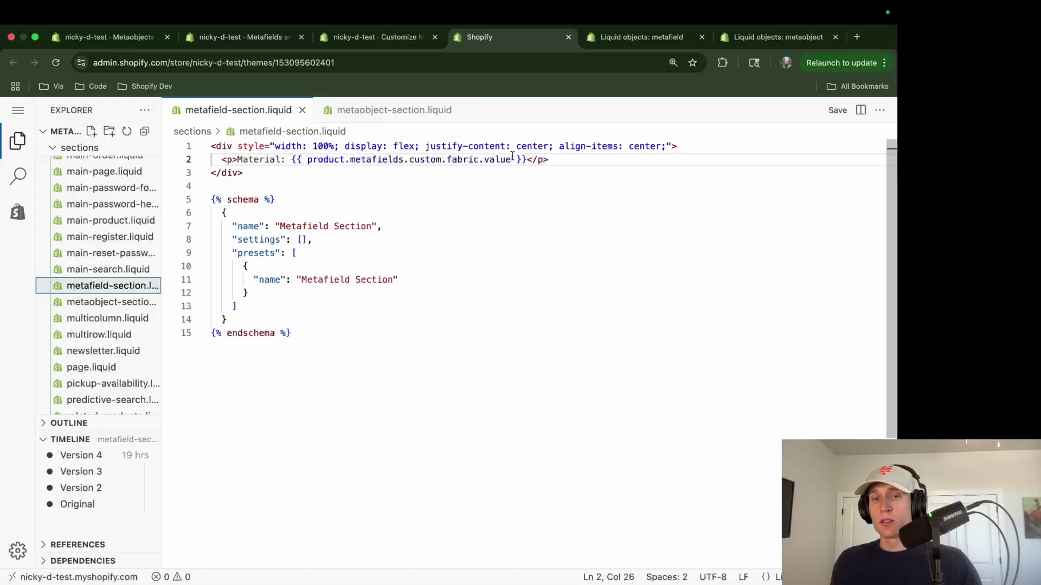
{"action": "left_click_drag", "start_coordinate": [512, 159], "coordinate": [301, 161]}
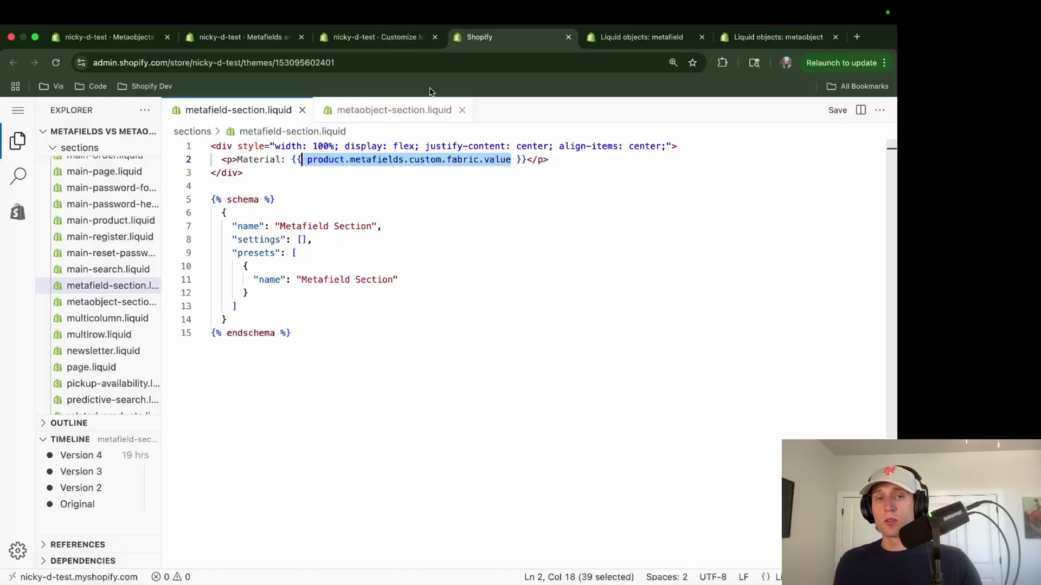
{"action": "left_click", "coordinate": [361, 37]}
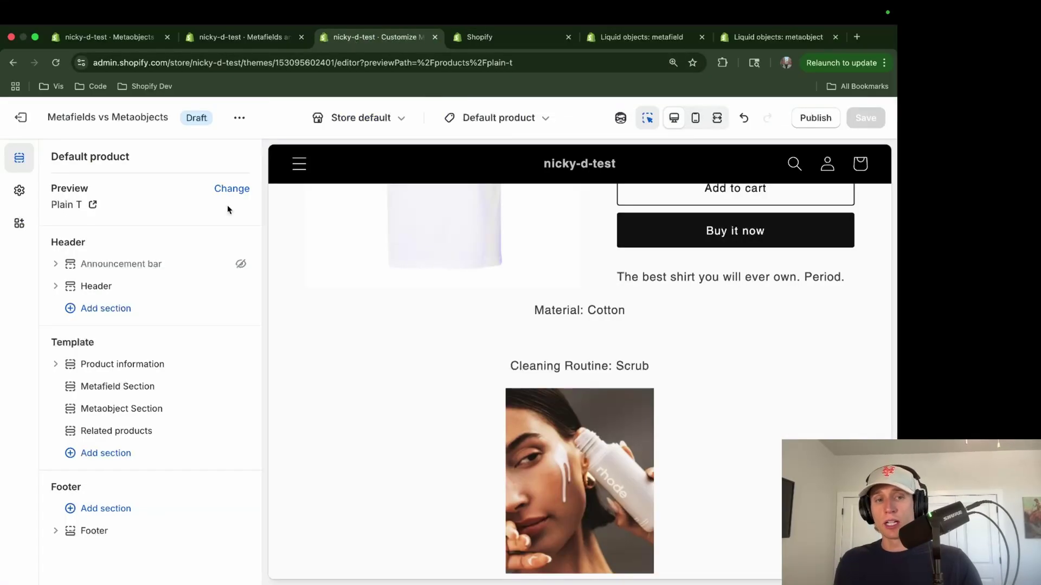
{"action": "left_click", "coordinate": [117, 386]}
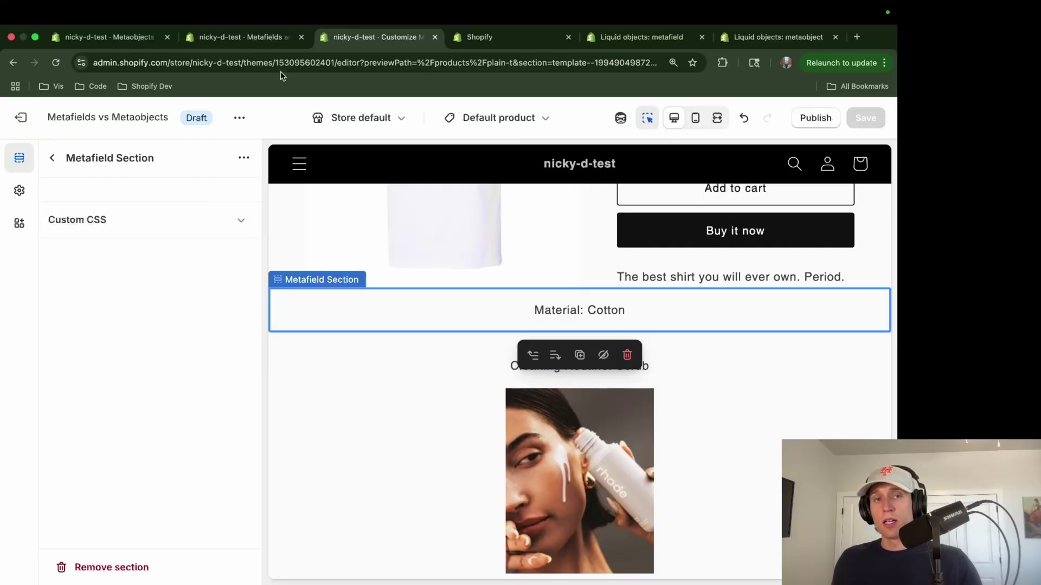
Step: Return to metafield-section.liquid and compare section.settings.fabric with the commented-out metafield expression and the Fabric text setting in the schema
{"action": "left_click", "coordinate": [485, 41]}
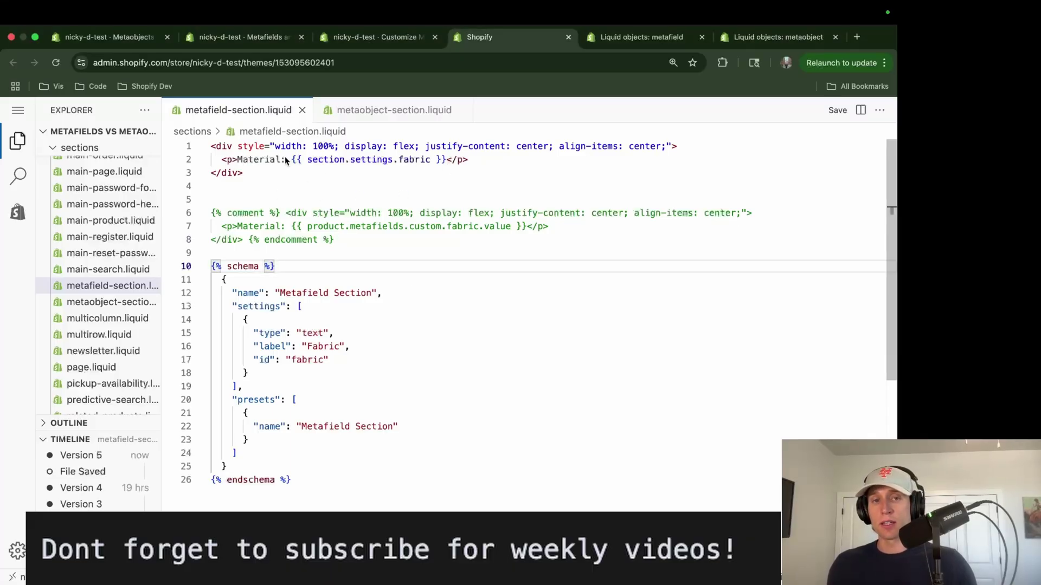
{"action": "left_click_drag", "start_coordinate": [291, 159], "coordinate": [445, 161]}
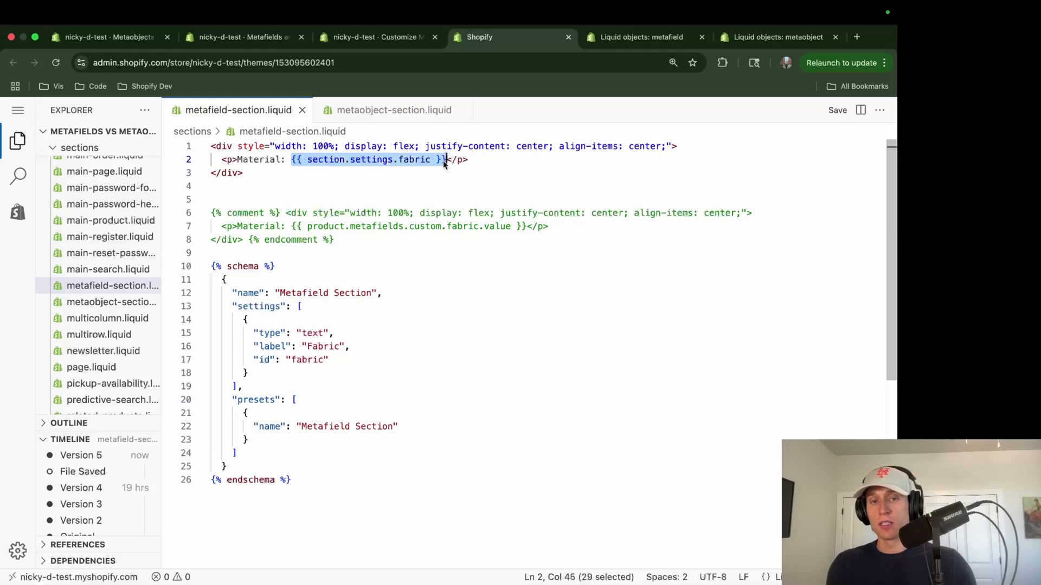
{"action": "left_click_drag", "start_coordinate": [307, 226], "coordinate": [511, 233]}
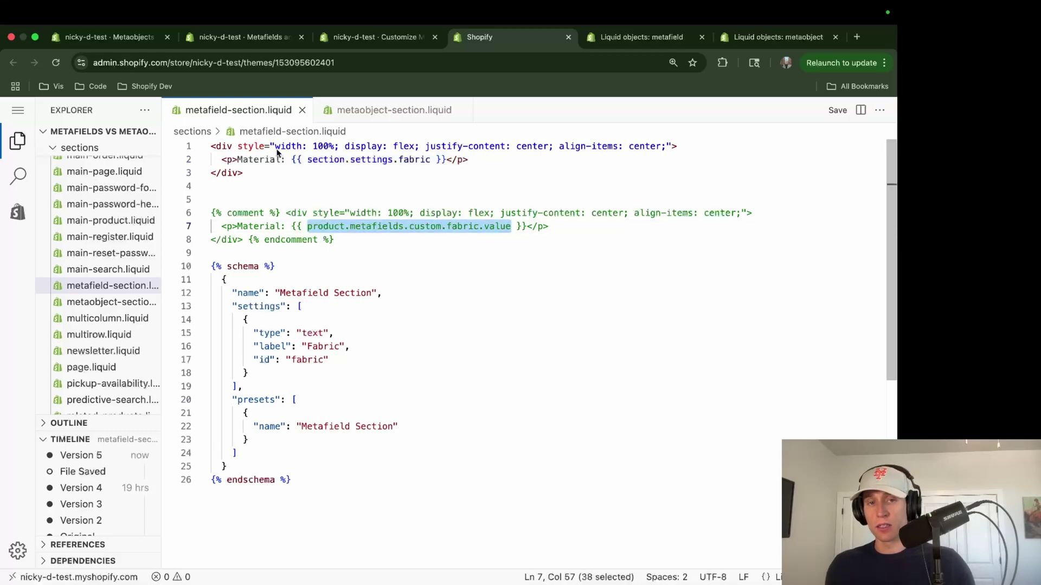
{"action": "left_click_drag", "start_coordinate": [307, 160], "coordinate": [430, 162]}
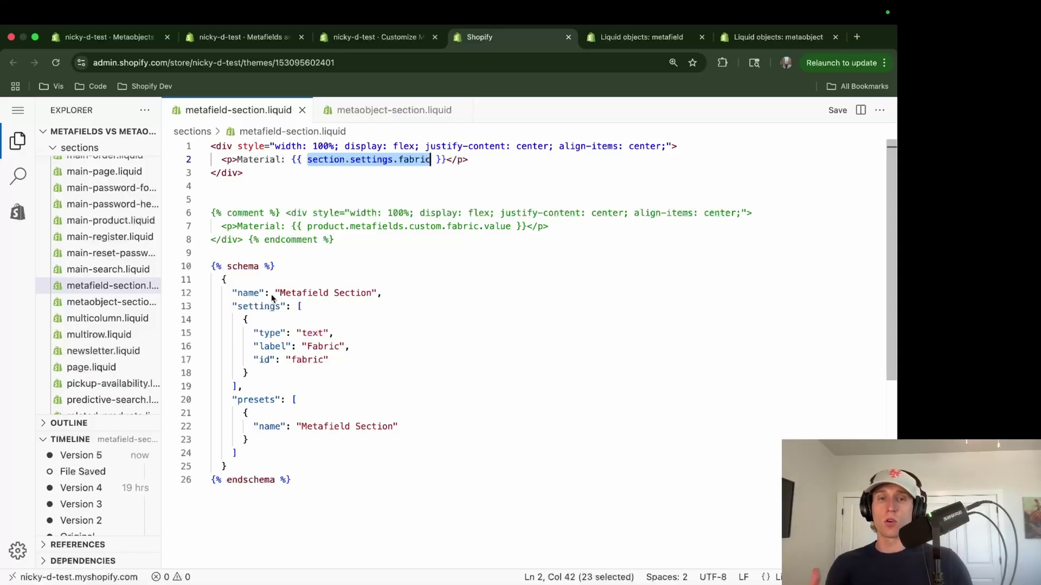
{"action": "left_click_drag", "start_coordinate": [241, 387], "coordinate": [233, 306]}
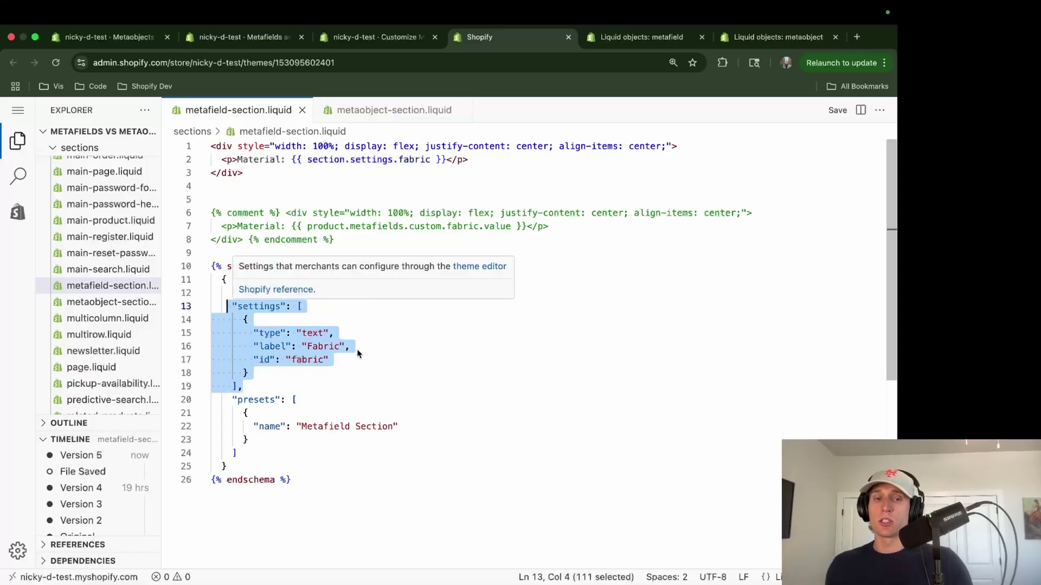
{"action": "left_click", "coordinate": [429, 293]}
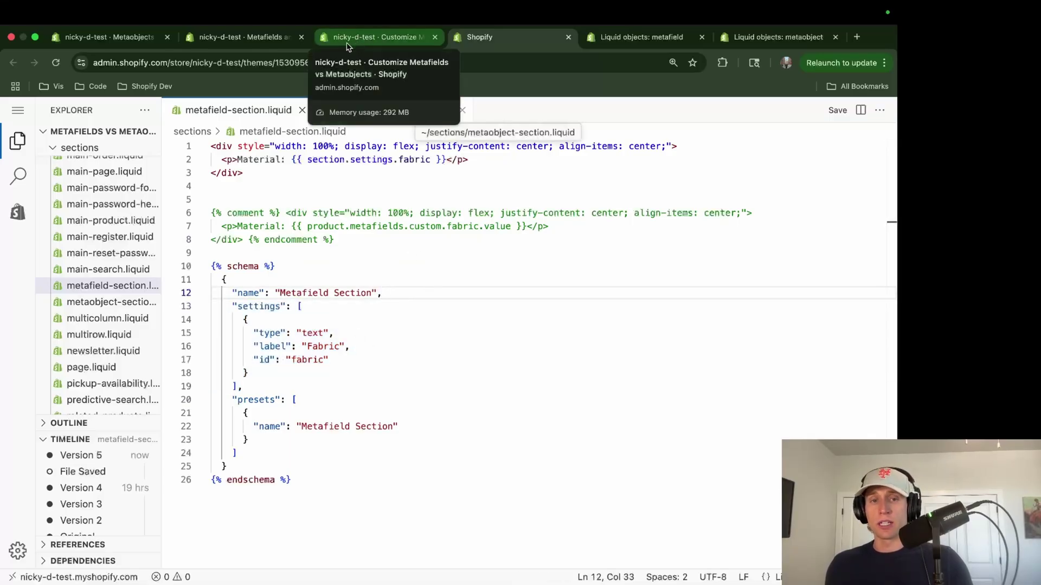
Step: Try the text asdfasdf in the Metafield Section's Fabric setting in the customizer and clear it again
{"action": "left_click", "coordinate": [365, 38]}
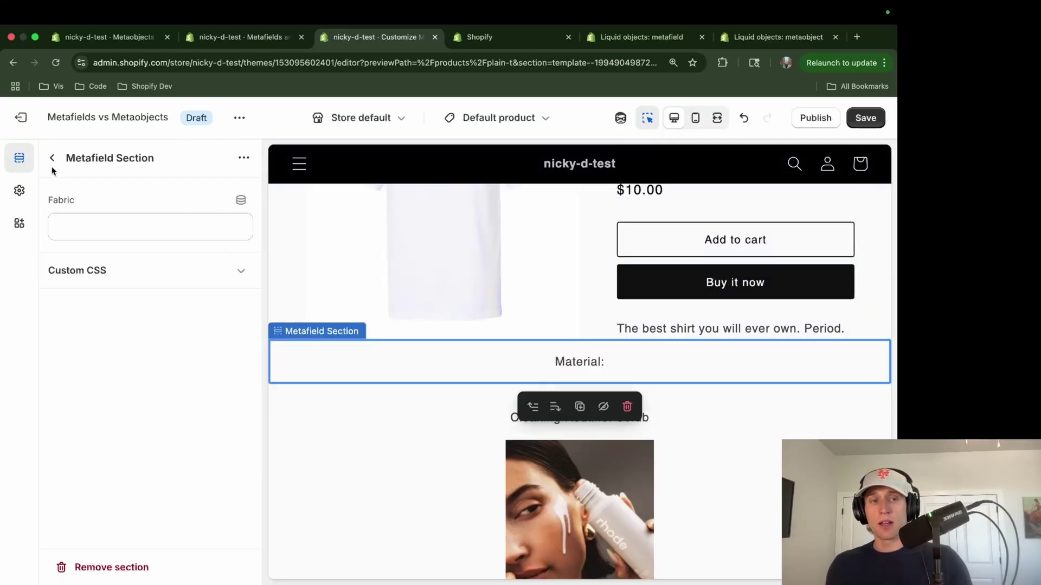
{"action": "scroll", "coordinate": [528, 364], "scroll_direction": "down", "scroll_amount": 1}
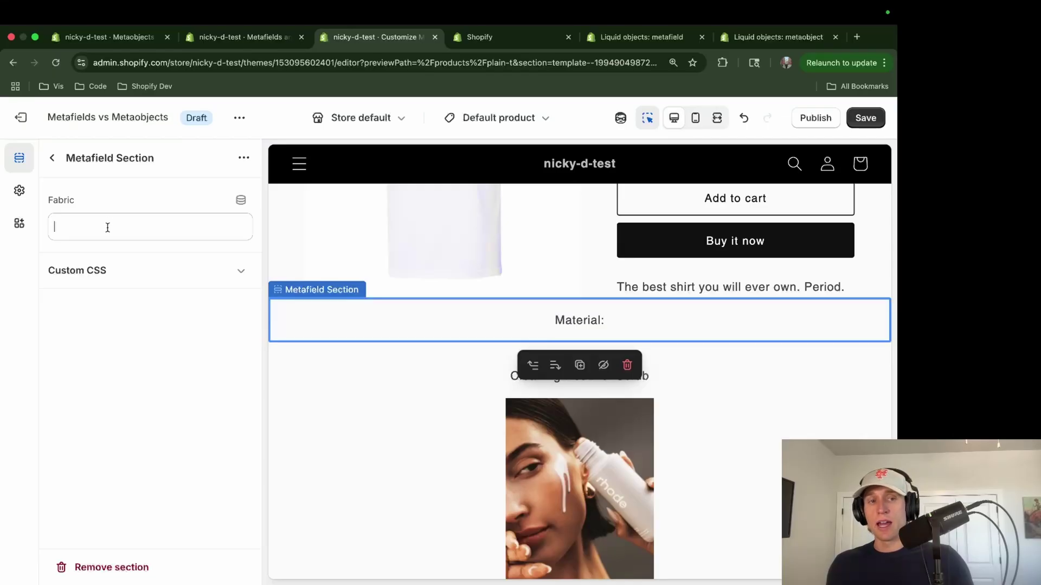
{"action": "type", "text": "asdfasdf"}
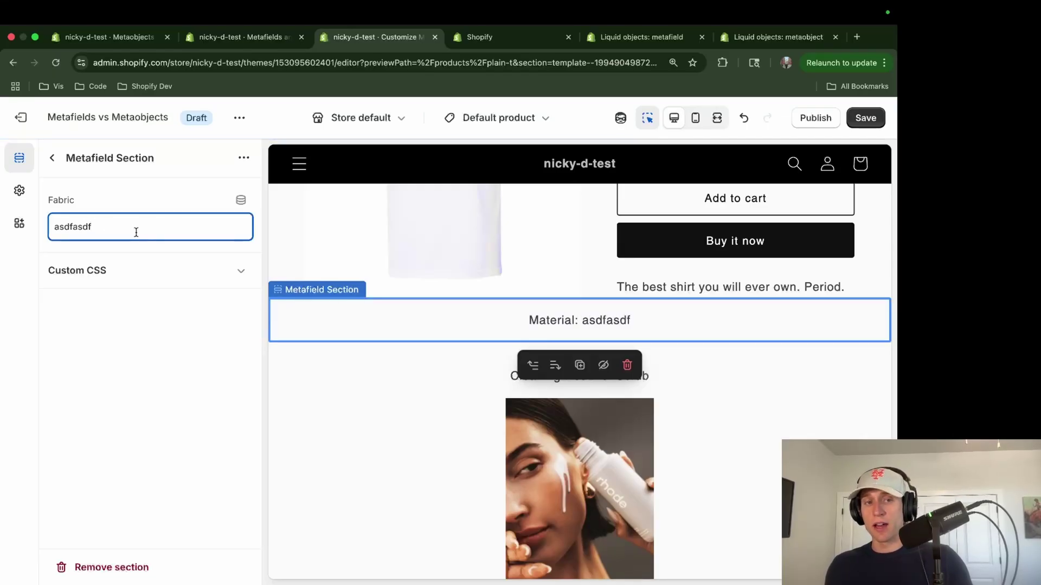
{"action": "double_click", "coordinate": [132, 231]}
{"action": "key", "text": "BackSpace"}
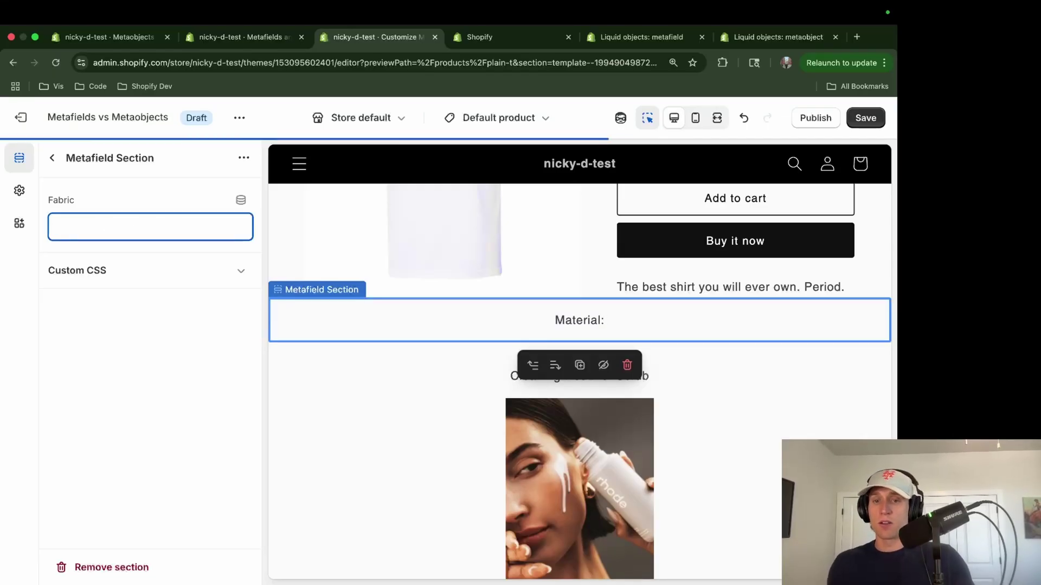
Step: Connect the Metafield Section's Fabric setting to the product's Fabric metafield as its dynamic source and save the template
{"action": "left_click", "coordinate": [241, 203]}
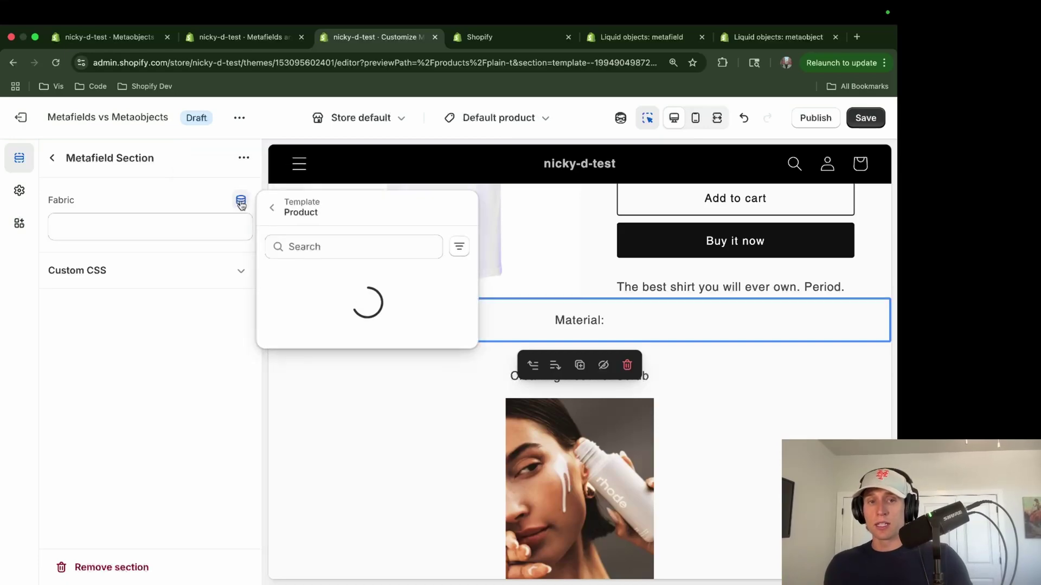
{"action": "left_click", "coordinate": [276, 205]}
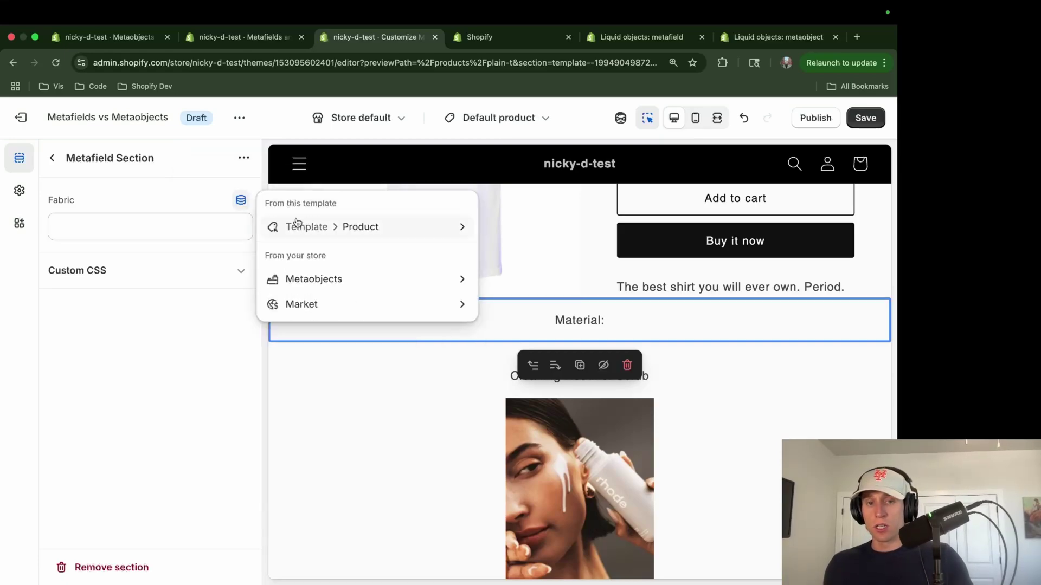
{"action": "left_click", "coordinate": [362, 227]}
{"action": "scroll", "coordinate": [324, 332], "scroll_direction": "down", "scroll_amount": 3}
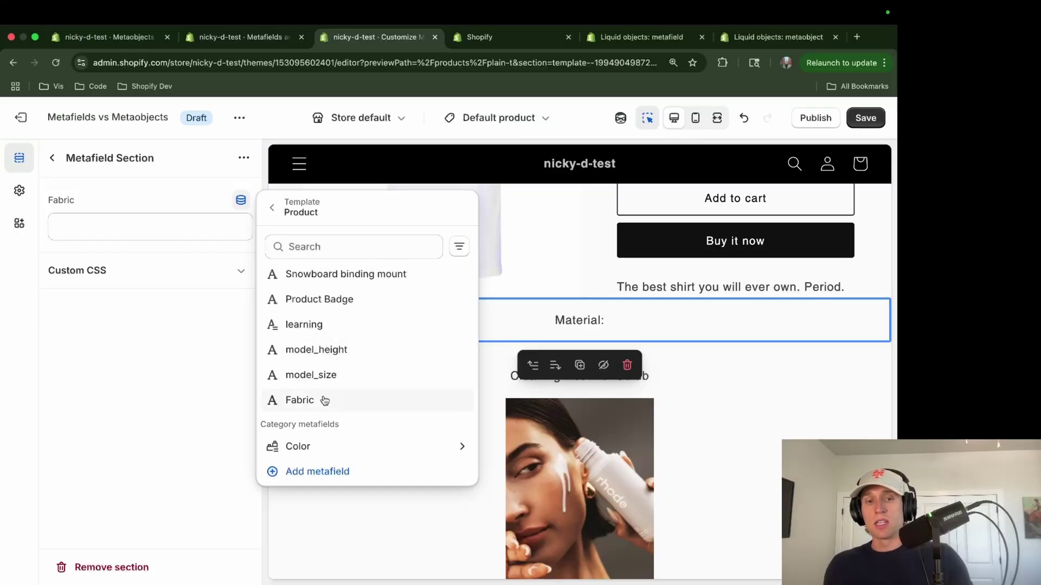
{"action": "left_click", "coordinate": [303, 401]}
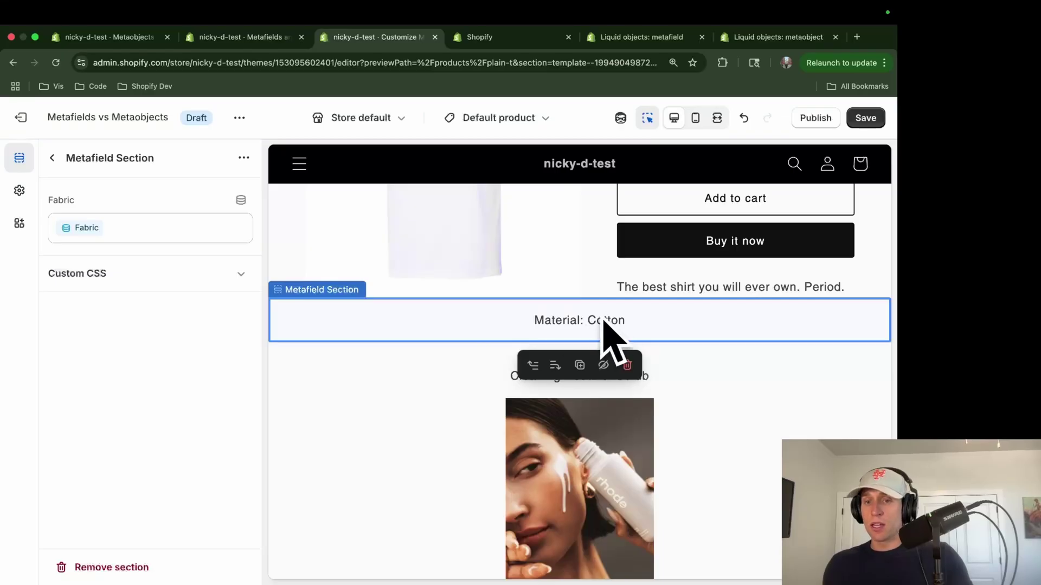
{"action": "left_click", "coordinate": [865, 118]}
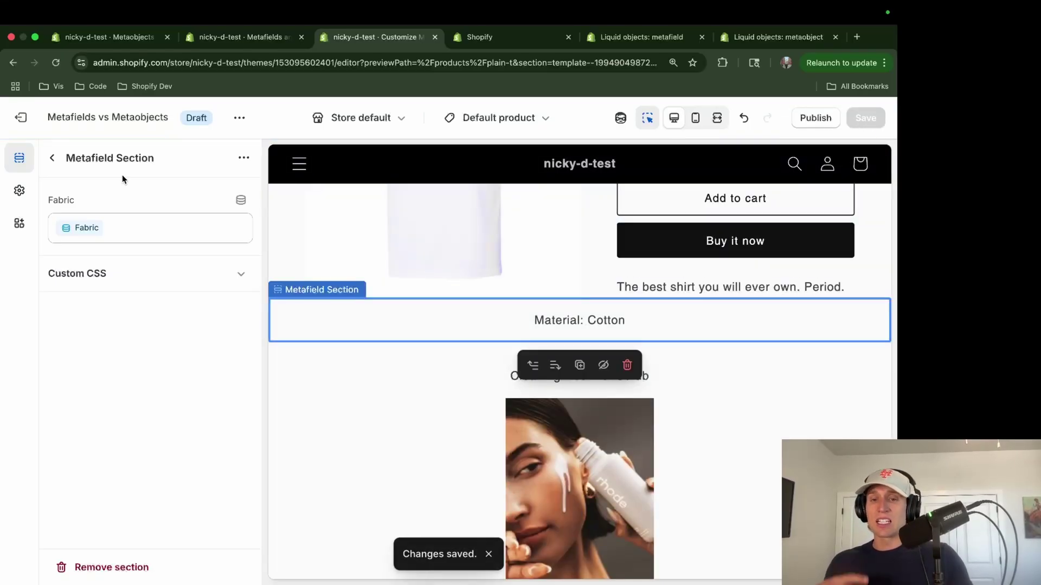
{"action": "left_click", "coordinate": [163, 232]}
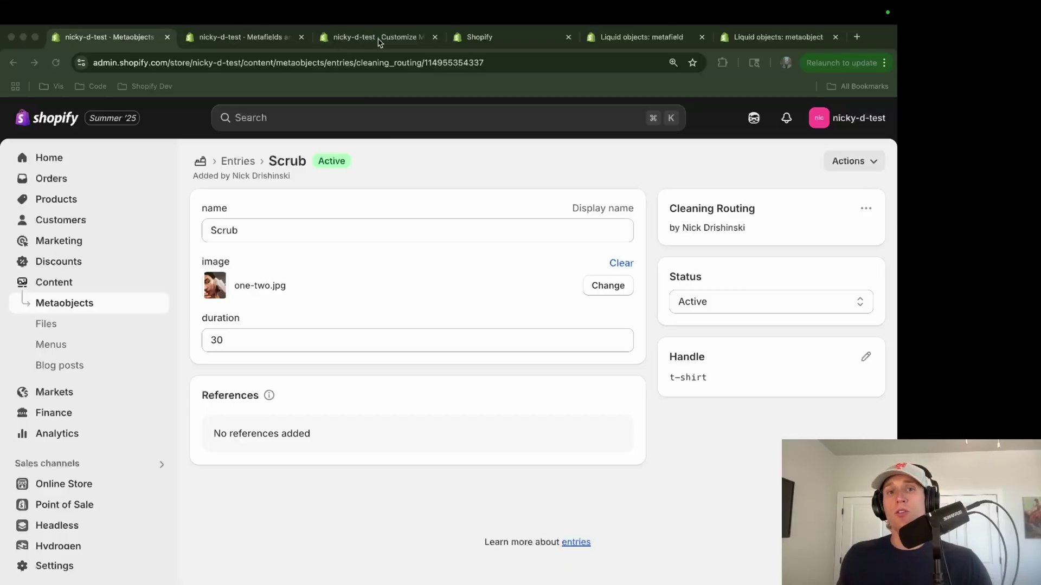
Step: Switch to metaobject-section.liquid in the code editor and compare the section.settings expressions with the commented-out shop.metaobjects expressions
{"action": "left_click", "coordinate": [479, 37]}
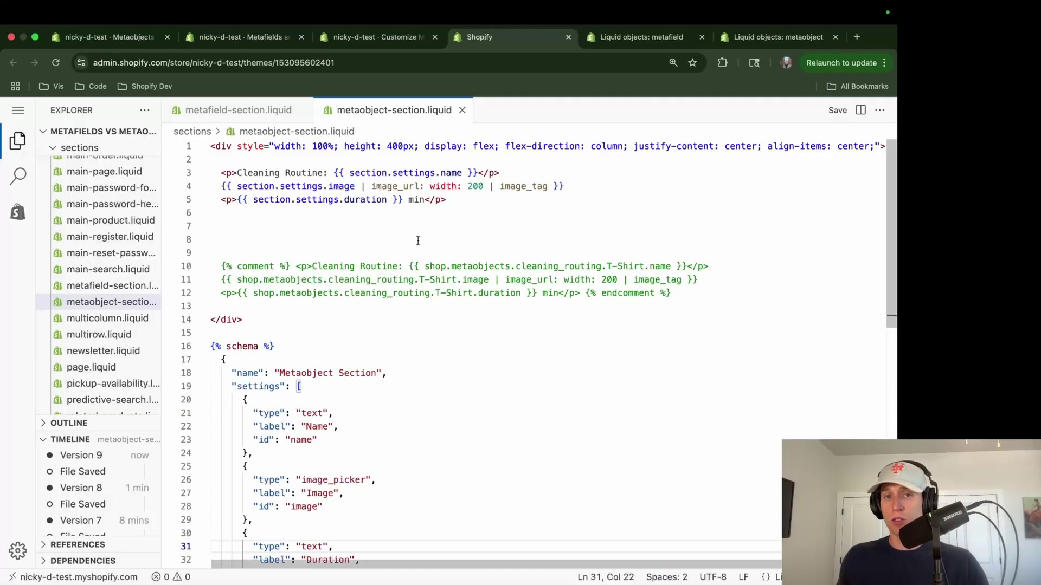
{"action": "left_click_drag", "start_coordinate": [685, 293], "coordinate": [371, 279]}
{"action": "left_click_drag", "start_coordinate": [237, 279], "coordinate": [484, 280]}
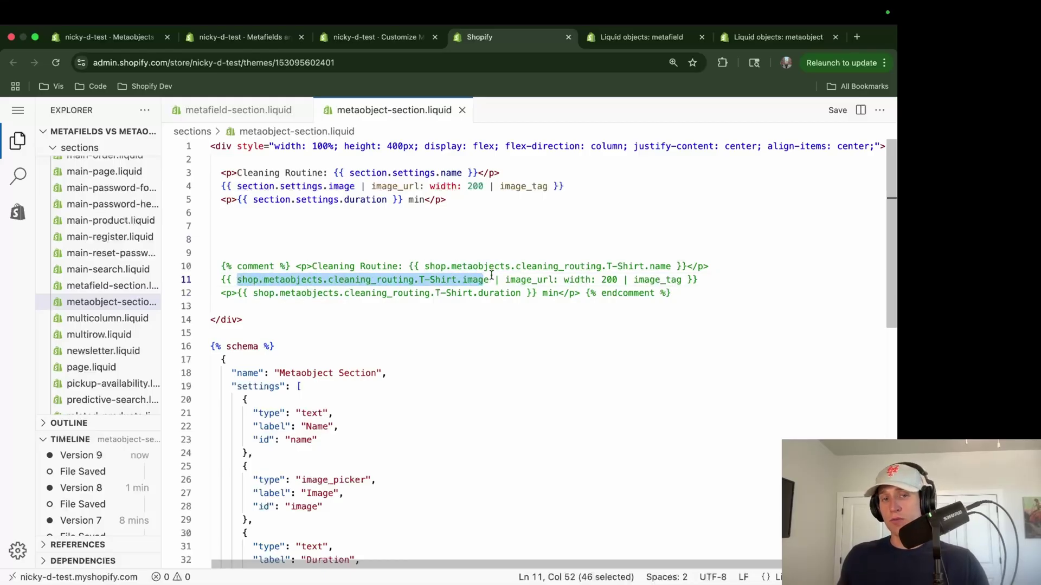
{"action": "scroll", "coordinate": [383, 194], "scroll_direction": "right", "scroll_amount": 1}
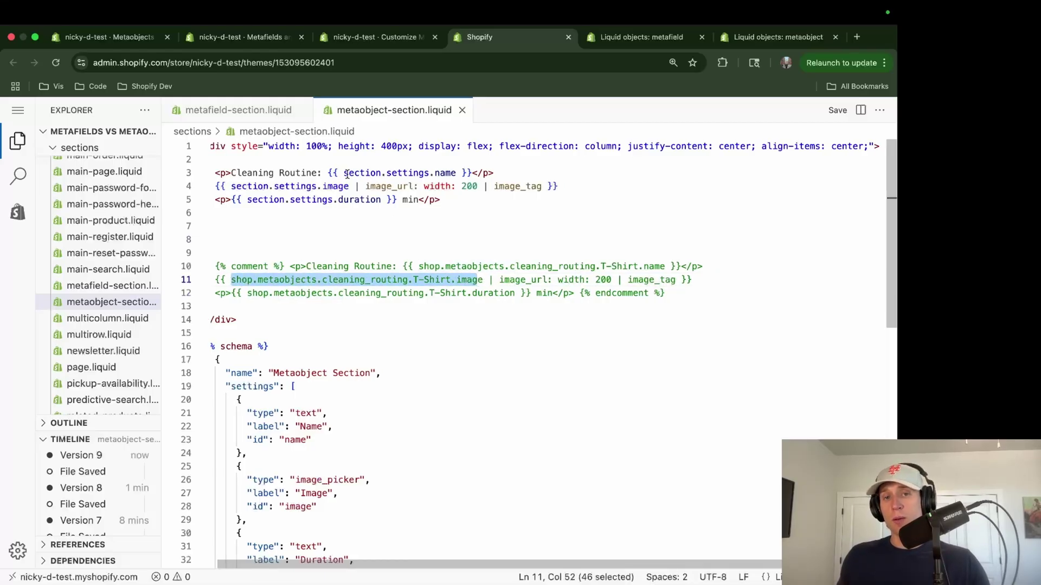
{"action": "left_click_drag", "start_coordinate": [347, 174], "coordinate": [455, 175]}
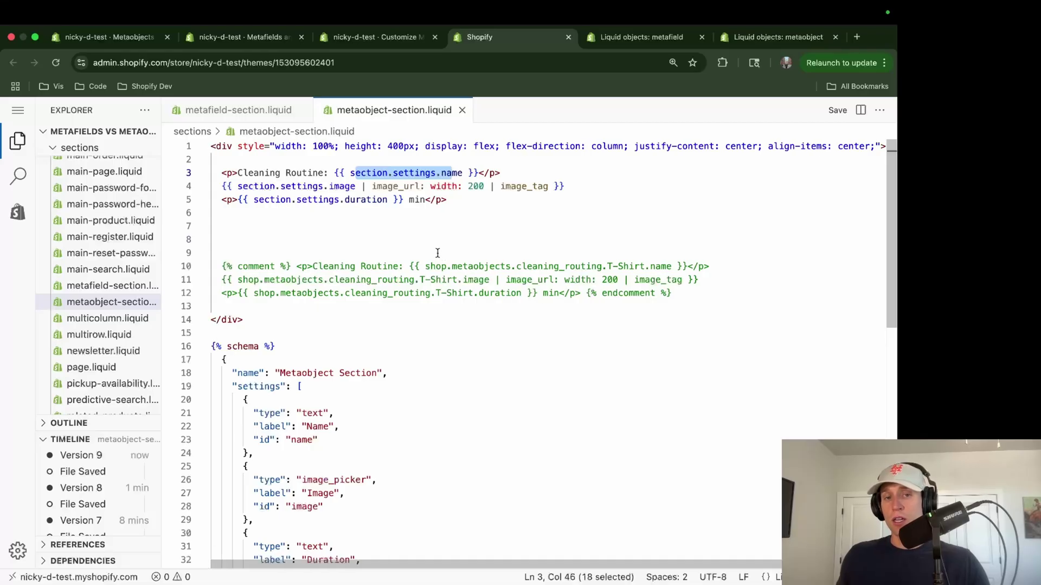
Step: Examine the Name, Image and Duration settings in the metaobject-section.liquid schema
{"action": "scroll", "coordinate": [436, 257], "scroll_direction": "down", "scroll_amount": 6}
{"action": "left_click", "coordinate": [318, 262]}
{"action": "left_click", "coordinate": [320, 276]}
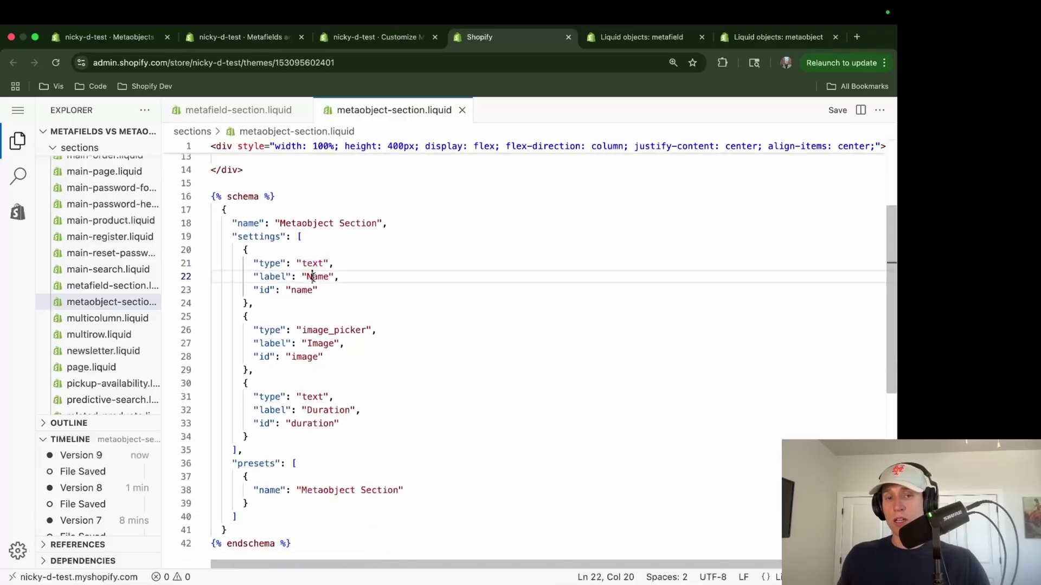
{"action": "double_click", "coordinate": [320, 276]}
{"action": "double_click", "coordinate": [325, 344]}
{"action": "left_click", "coordinate": [335, 411]}
{"action": "double_click", "coordinate": [334, 411]}
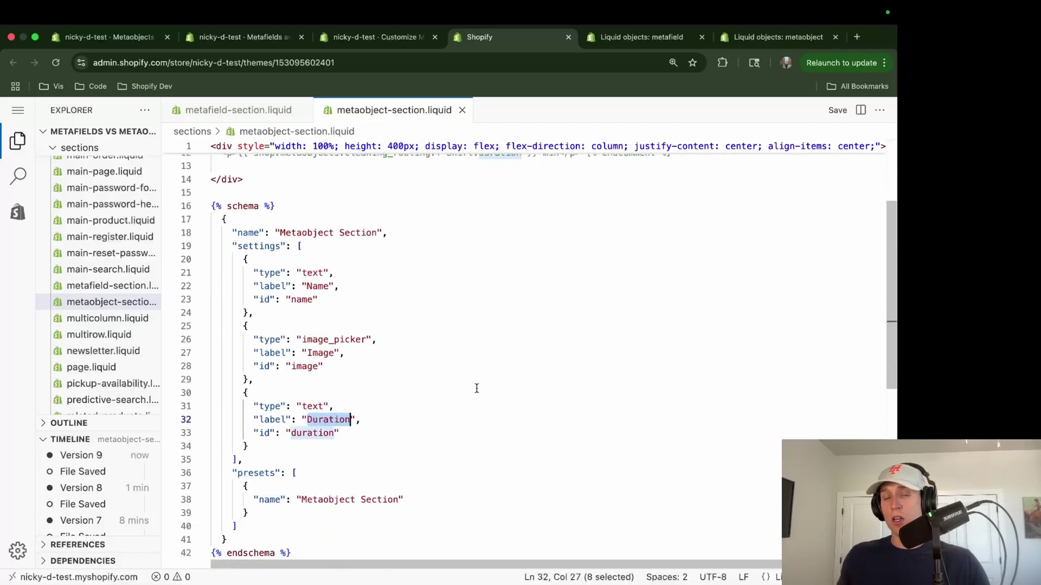
{"action": "scroll", "coordinate": [476, 388], "scroll_direction": "up", "scroll_amount": 3}
{"action": "scroll", "coordinate": [477, 388], "scroll_direction": "down", "scroll_amount": 3}
{"action": "scroll", "coordinate": [443, 387], "scroll_direction": "up", "scroll_amount": 5}
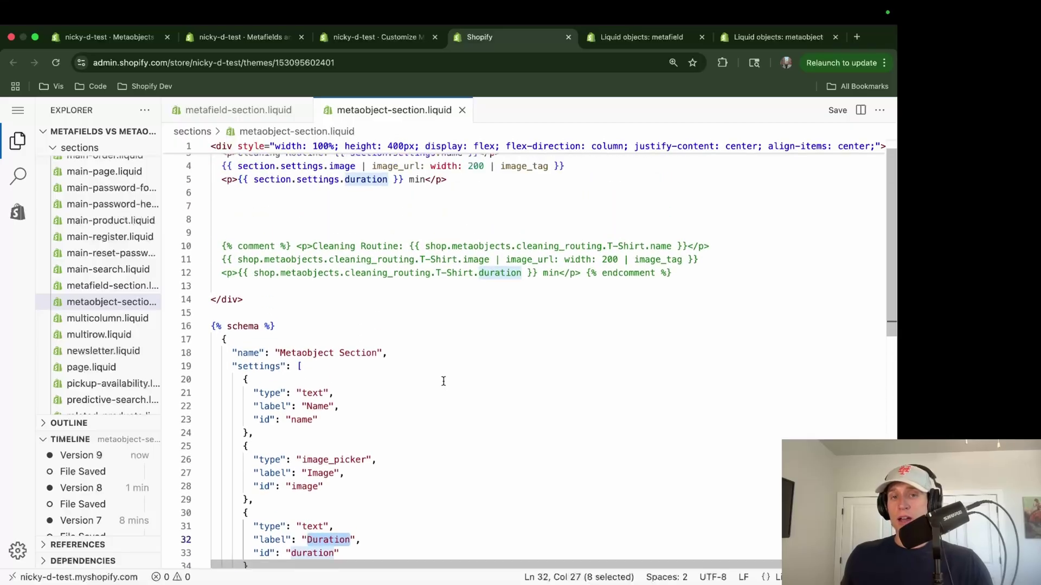
Step: Try asdf as Name and asdfasdf as Duration in the Metaobject Section's customizer settings and clear both fields again
{"action": "left_click", "coordinate": [373, 39]}
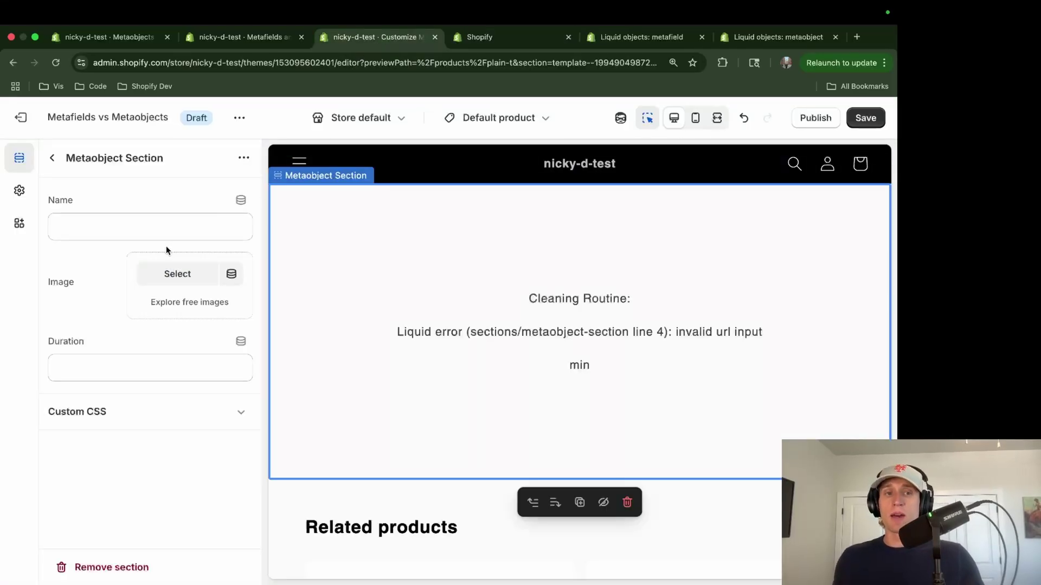
{"action": "left_click", "coordinate": [127, 228]}
{"action": "type", "text": "asdf"}
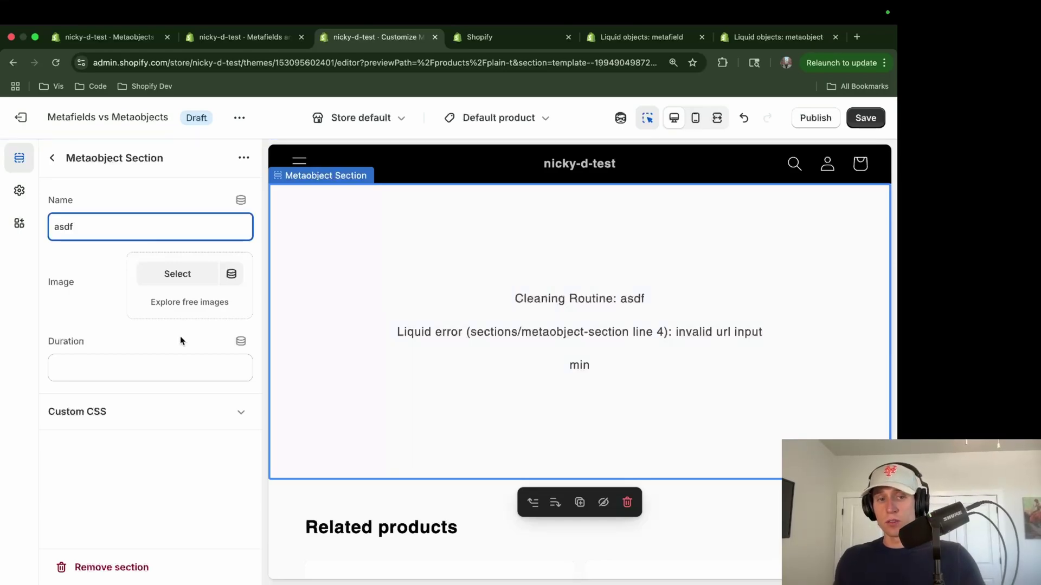
{"action": "left_click", "coordinate": [164, 368]}
{"action": "type", "text": "asdfasdf"}
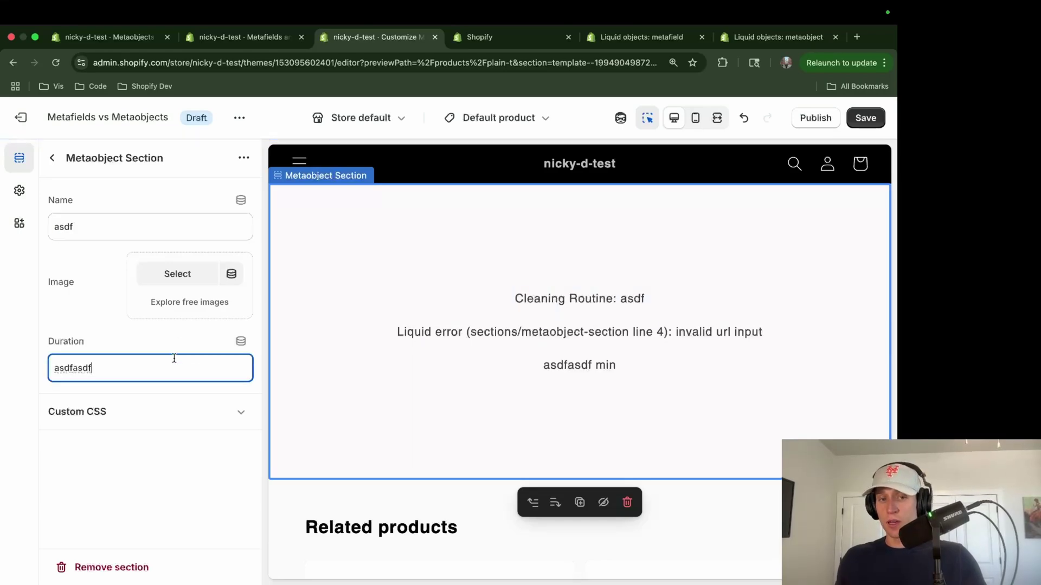
{"action": "key", "text": "super+a"}
{"action": "key", "text": "BackSpace"}
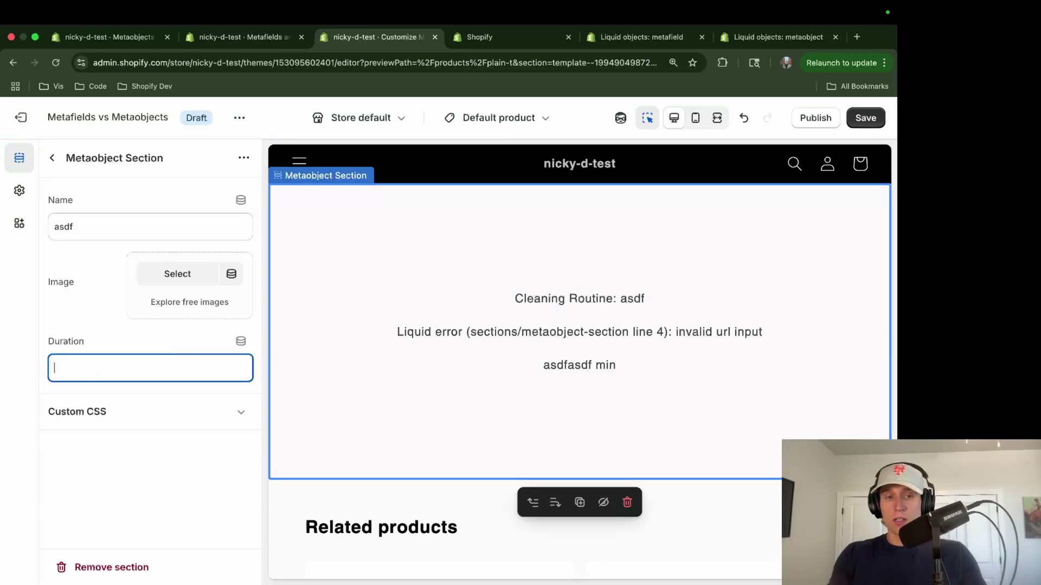
{"action": "key", "text": "shift+Tab"}
{"action": "key", "text": "shift+Tab"}
{"action": "key", "text": "shift+Tab"}
{"action": "key", "text": "shift+Tab"}
{"action": "key", "text": "shift+Tab"}
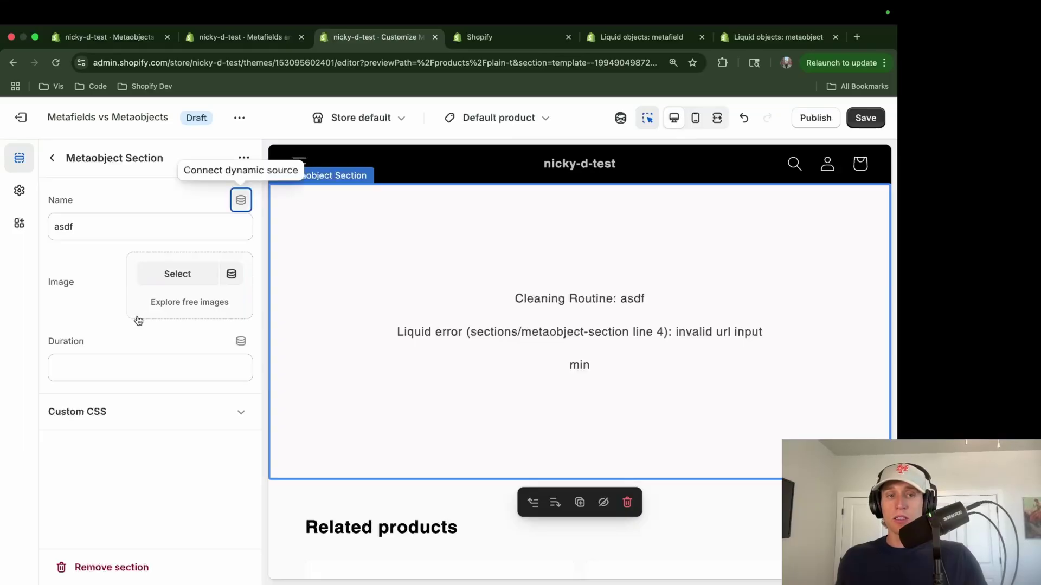
{"action": "key", "text": "Tab"}
{"action": "key", "text": "BackSpace"}
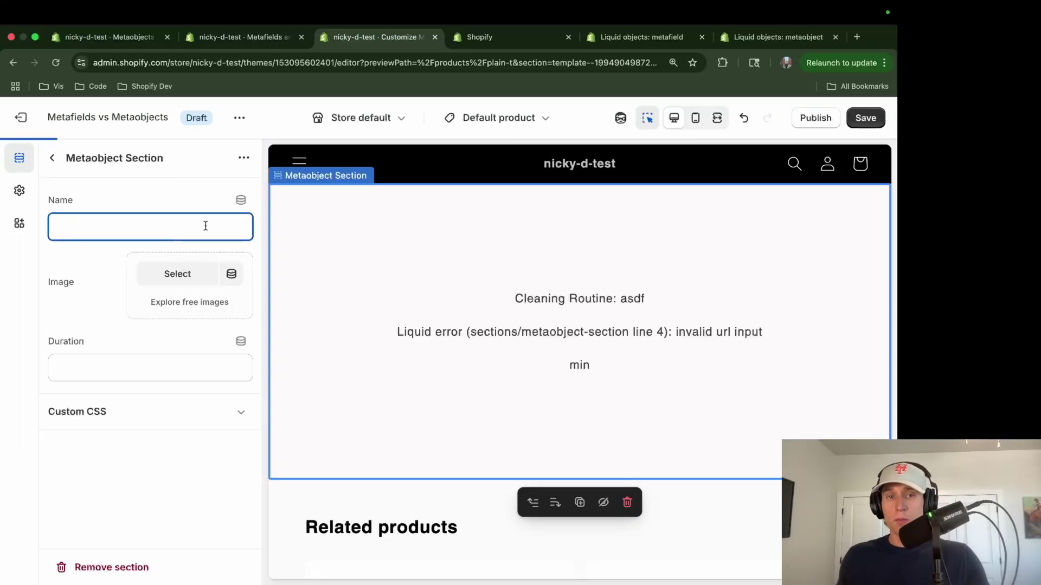
Step: Connect the Metaobject Section's Name setting to the name field of the Scrub entry in the Cleaning Routing metaobject
{"action": "left_click", "coordinate": [242, 202]}
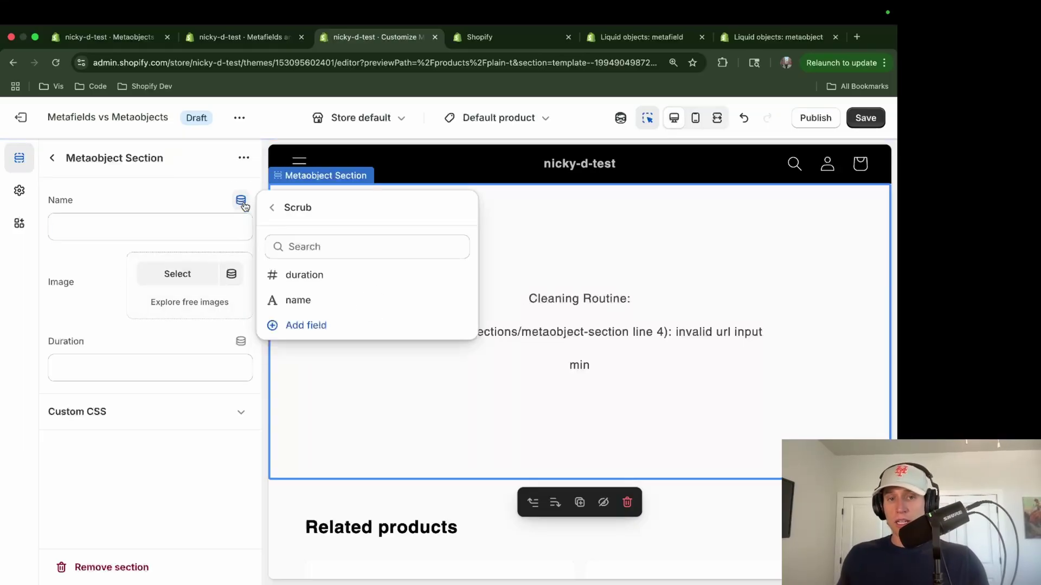
{"action": "left_click", "coordinate": [273, 209]}
{"action": "left_click", "coordinate": [273, 208]}
{"action": "left_click", "coordinate": [273, 209]}
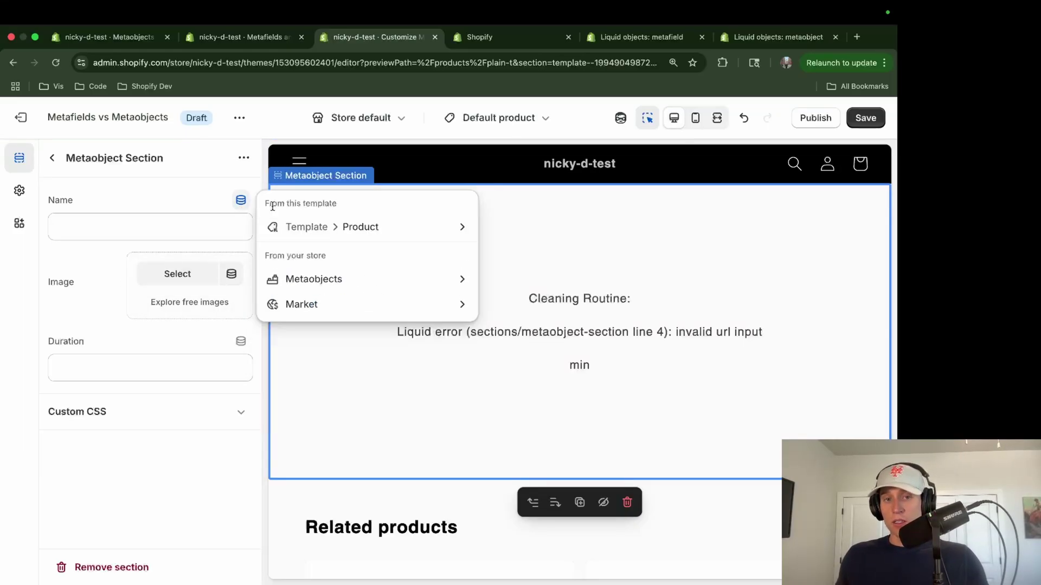
{"action": "left_click", "coordinate": [311, 280]}
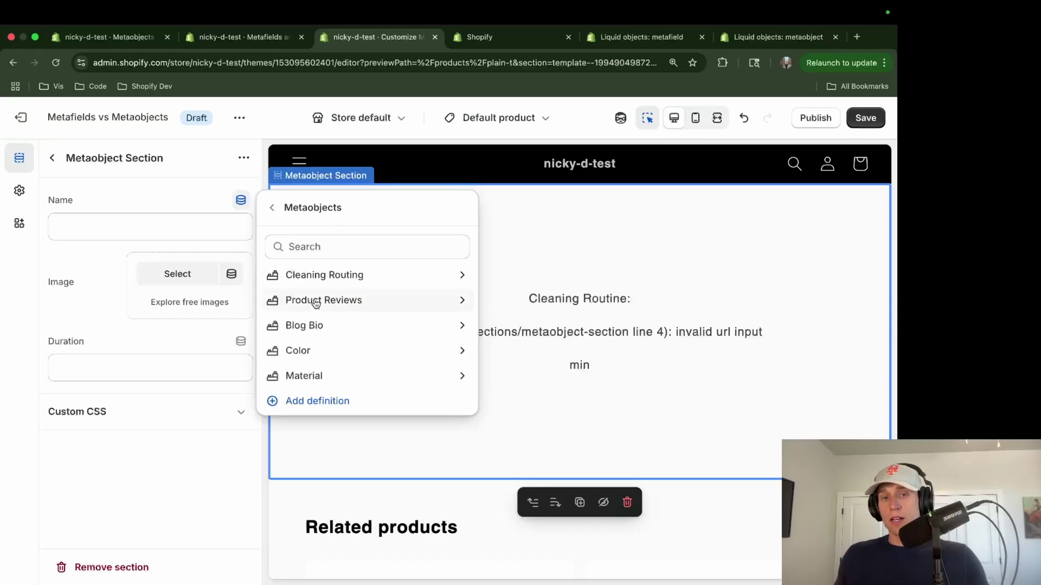
{"action": "left_click", "coordinate": [327, 279]}
{"action": "left_click", "coordinate": [325, 278]}
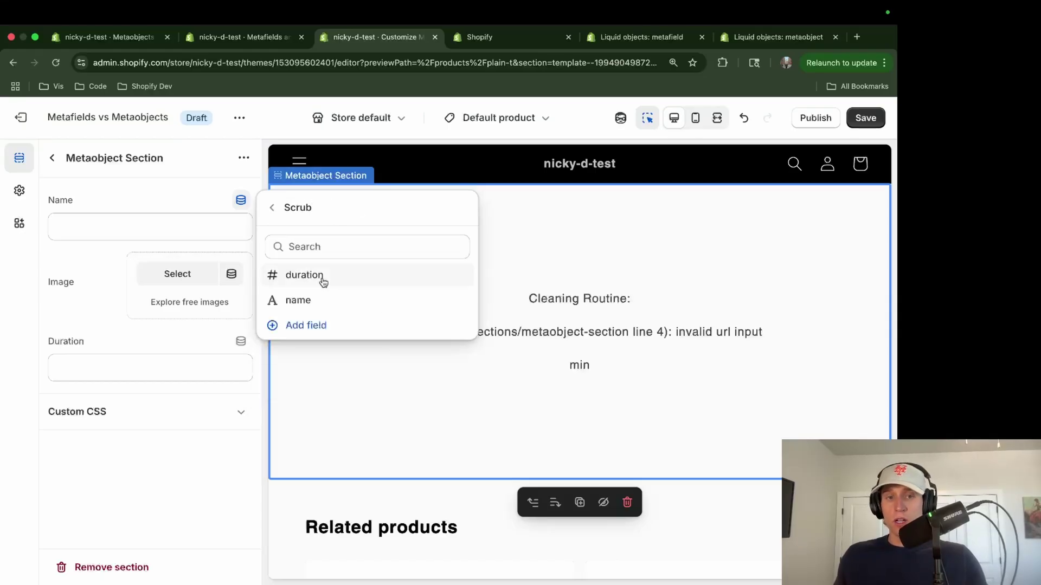
{"action": "left_click", "coordinate": [311, 300]}
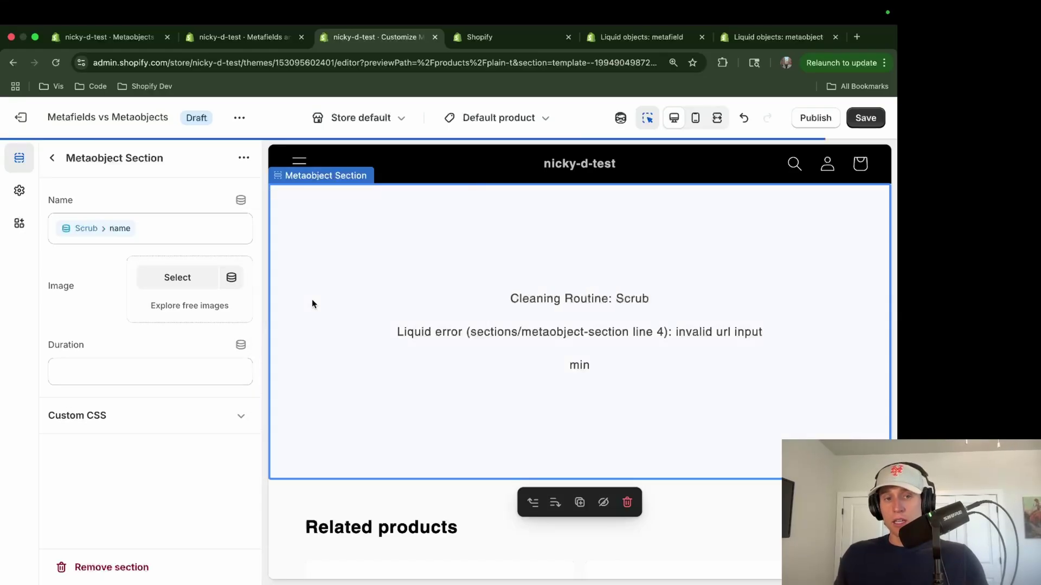
Step: Connect the Metaobject Section's Image and Duration settings to the Scrub entry's image and duration fields
{"action": "left_click", "coordinate": [231, 277]}
{"action": "left_click", "coordinate": [302, 351]}
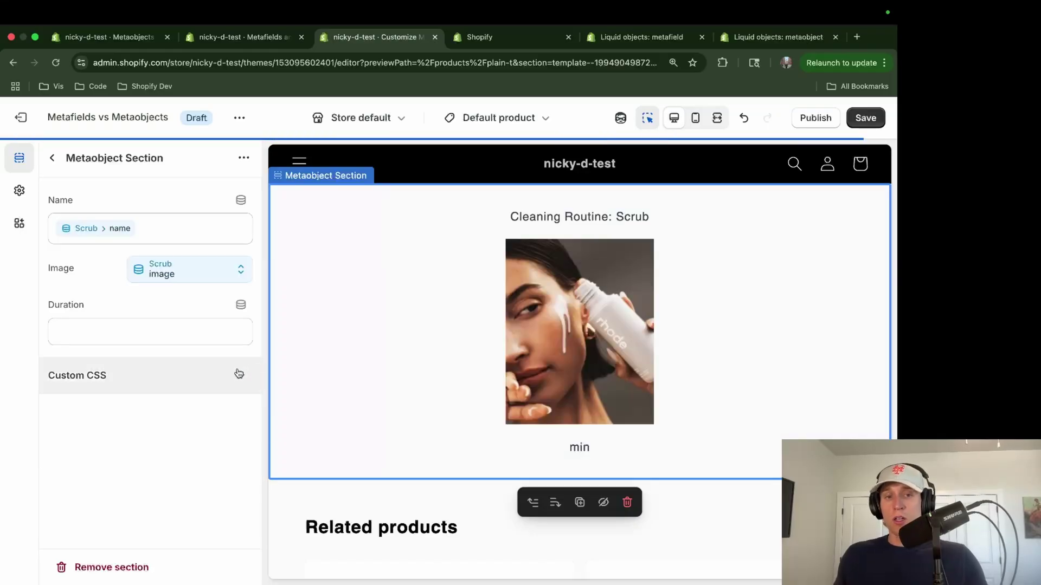
{"action": "left_click", "coordinate": [241, 305]}
{"action": "left_click", "coordinate": [317, 382]}
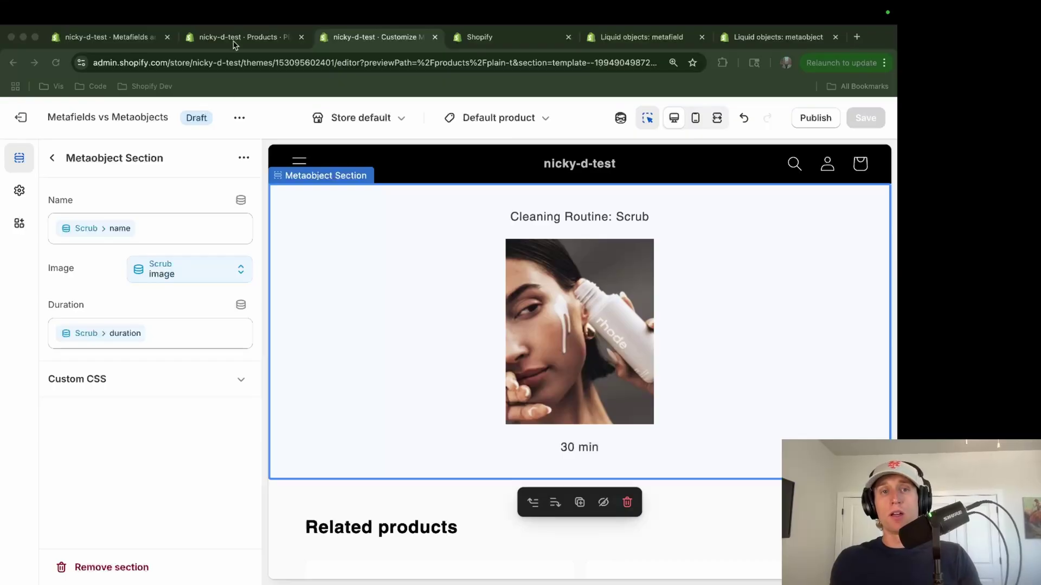
Step: Examine the Cleaning Routing product metafield definition, including its Metaobject type, reference and entry options
{"action": "left_click", "coordinate": [214, 37]}
{"action": "scroll", "coordinate": [309, 225], "scroll_direction": "up", "scroll_amount": 15}
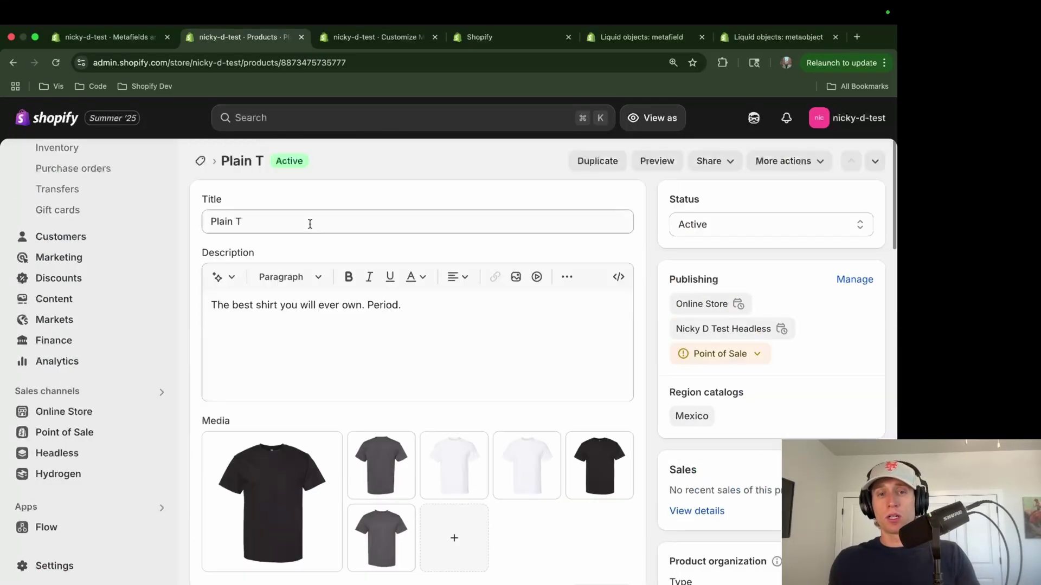
{"action": "left_click", "coordinate": [124, 45]}
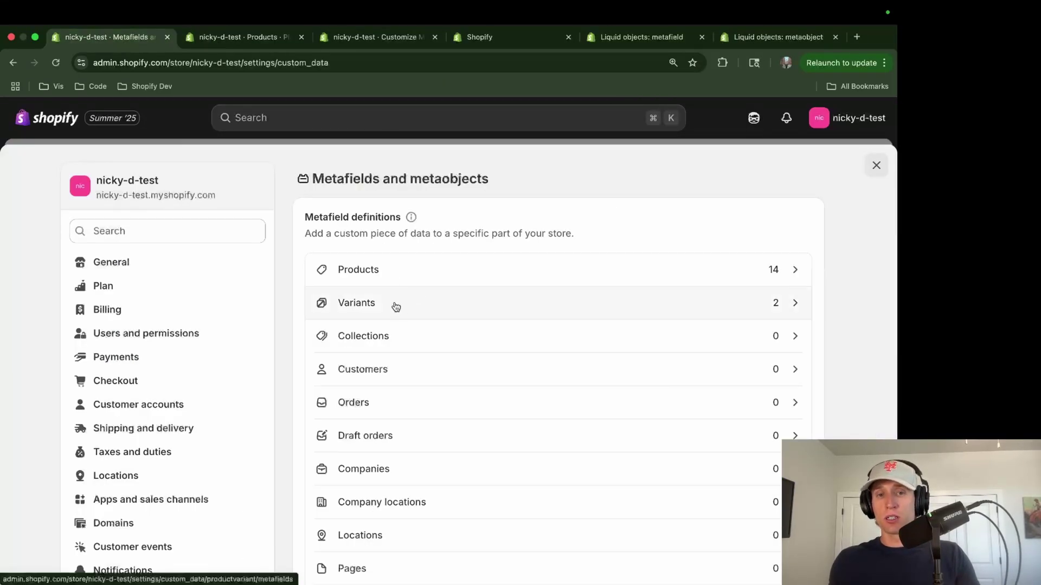
{"action": "scroll", "coordinate": [154, 396], "scroll_direction": "down", "scroll_amount": 3}
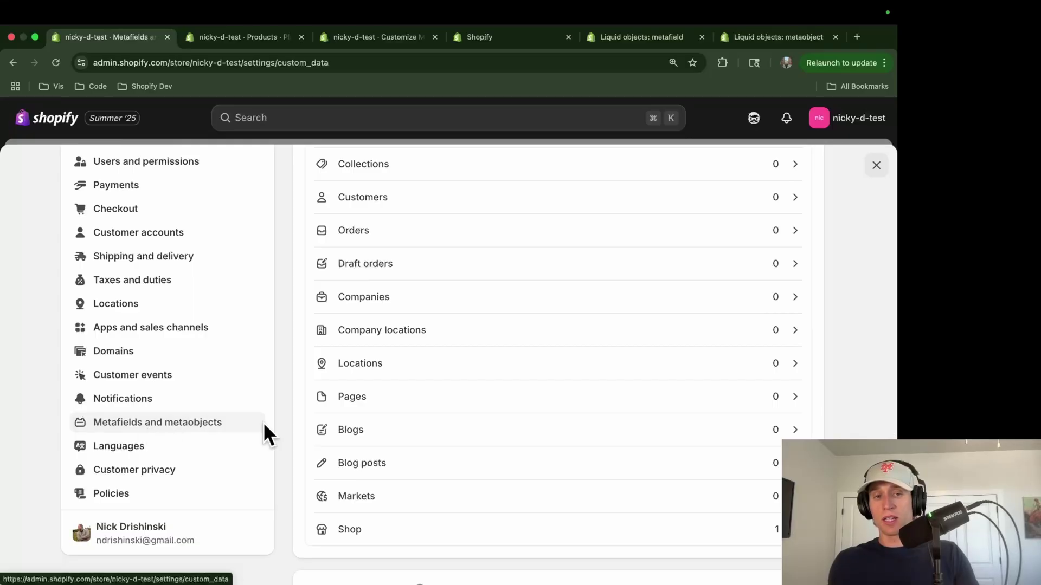
{"action": "scroll", "coordinate": [416, 372], "scroll_direction": "up", "scroll_amount": 5}
{"action": "left_click", "coordinate": [343, 271]}
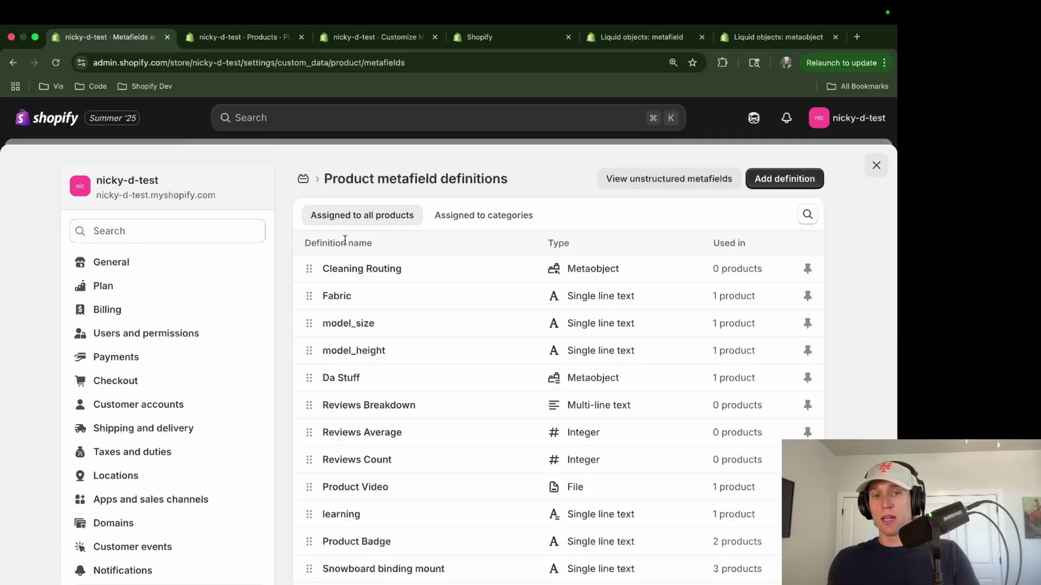
{"action": "left_click", "coordinate": [362, 269]}
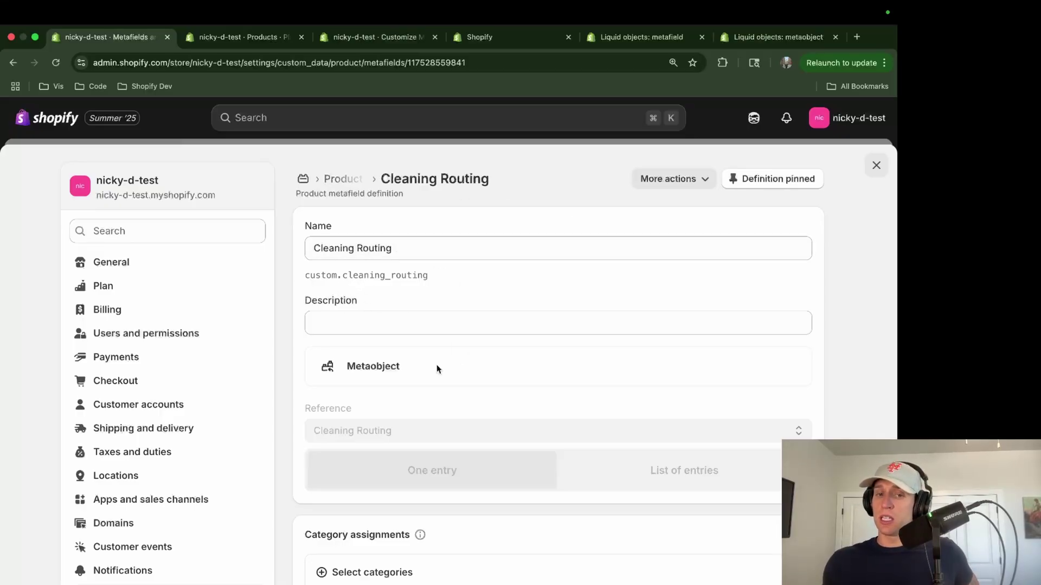
{"action": "scroll", "coordinate": [437, 364], "scroll_direction": "down", "scroll_amount": 3}
{"action": "scroll", "coordinate": [402, 271], "scroll_direction": "up", "scroll_amount": 3}
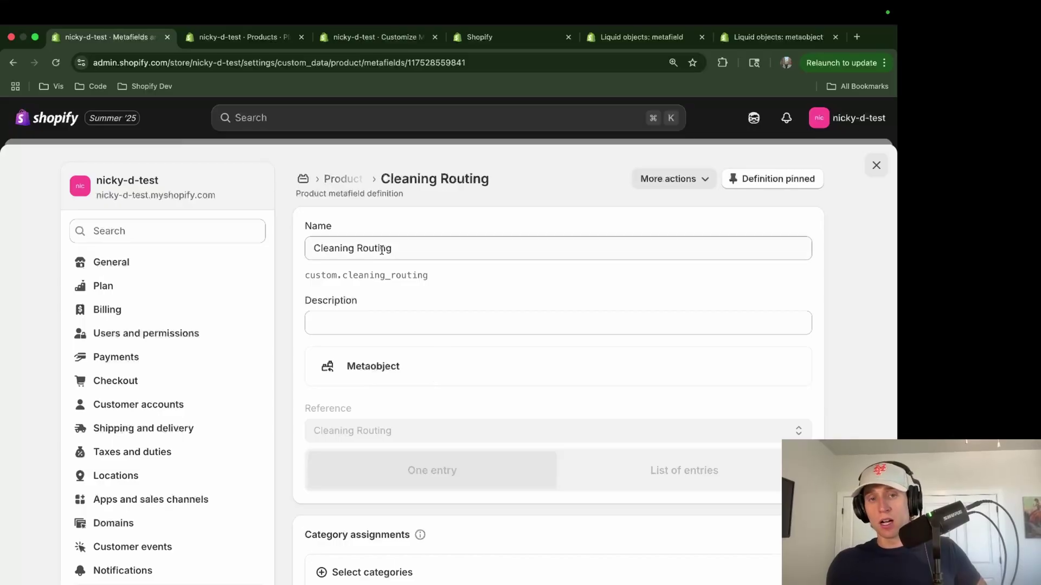
{"action": "scroll", "coordinate": [501, 375], "scroll_direction": "down", "scroll_amount": 2}
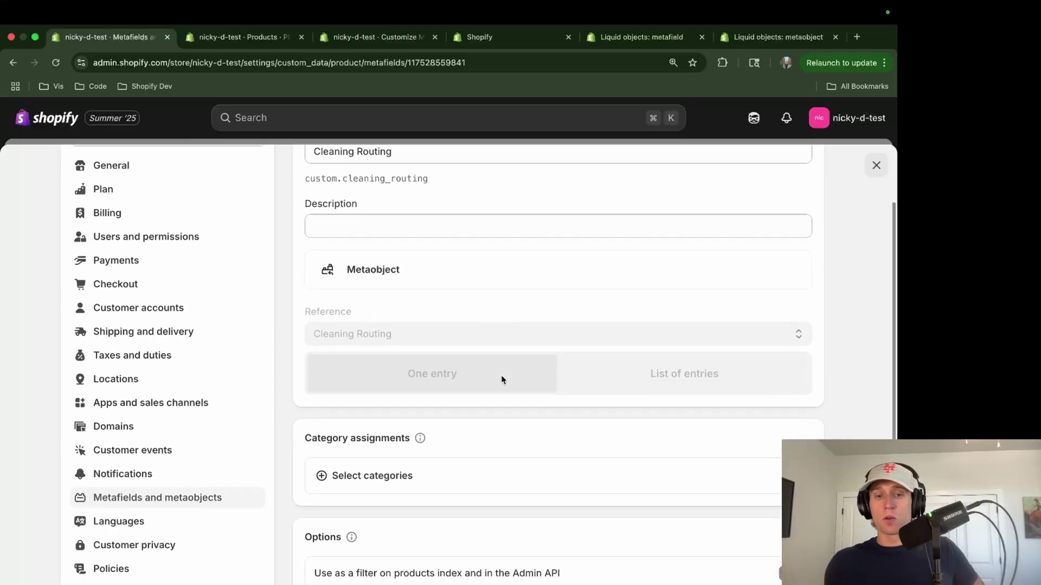
{"action": "scroll", "coordinate": [501, 375], "scroll_direction": "down", "scroll_amount": 3}
{"action": "scroll", "coordinate": [488, 369], "scroll_direction": "up", "scroll_amount": 5}
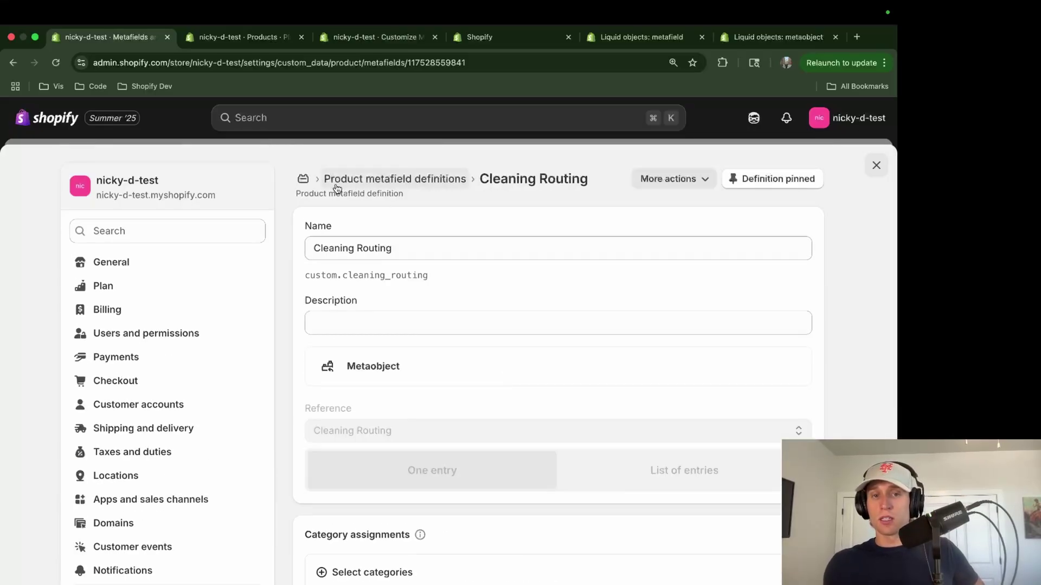
Step: Draft a product metafield definition named ZXcZXC with the Metaobject type and discard it
{"action": "left_click", "coordinate": [374, 180]}
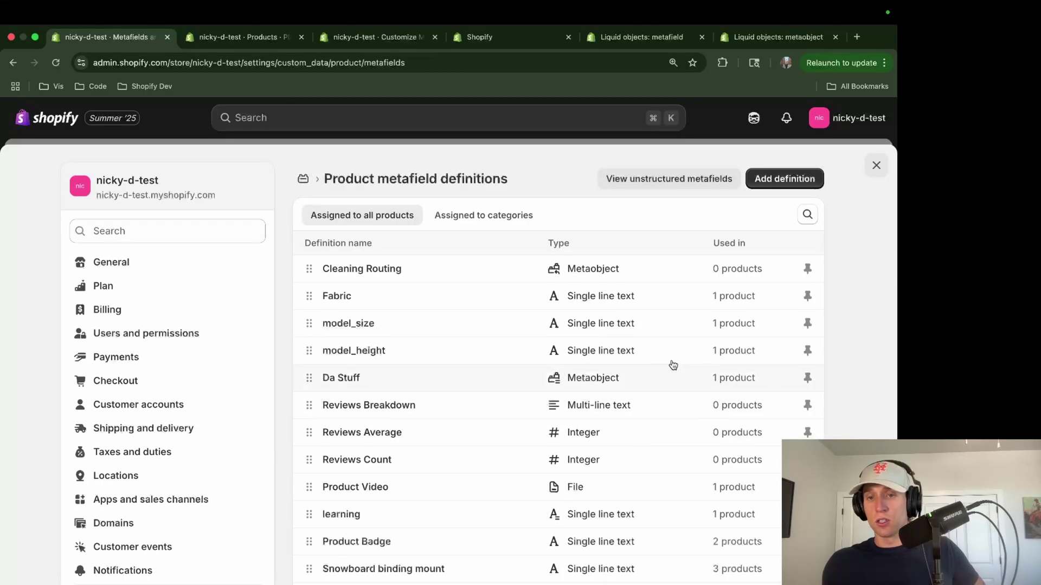
{"action": "left_click", "coordinate": [784, 178]}
{"action": "left_click", "coordinate": [414, 245]}
{"action": "type", "text": "ZXcZXC"}
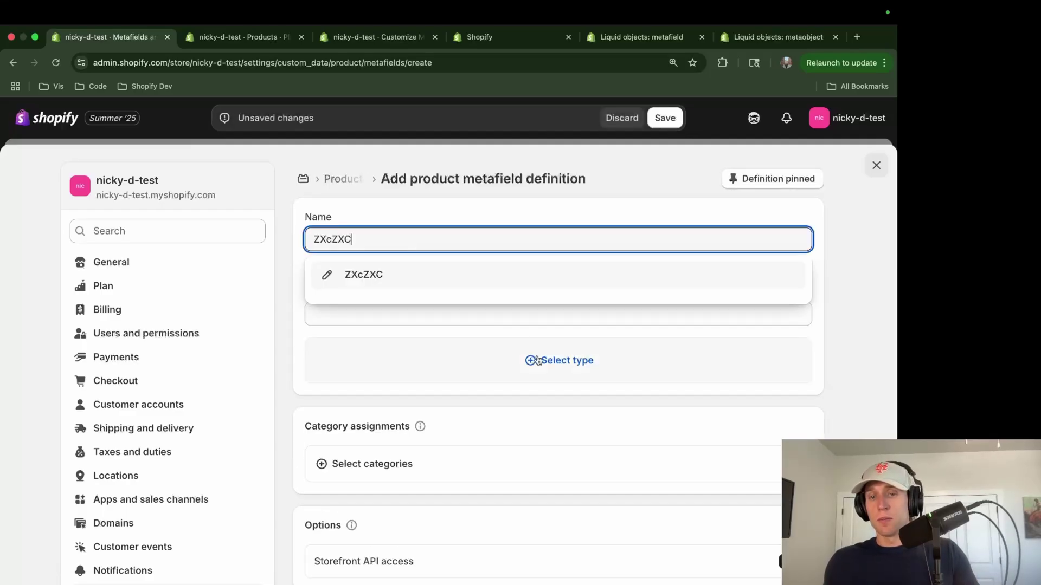
{"action": "left_click", "coordinate": [529, 338]}
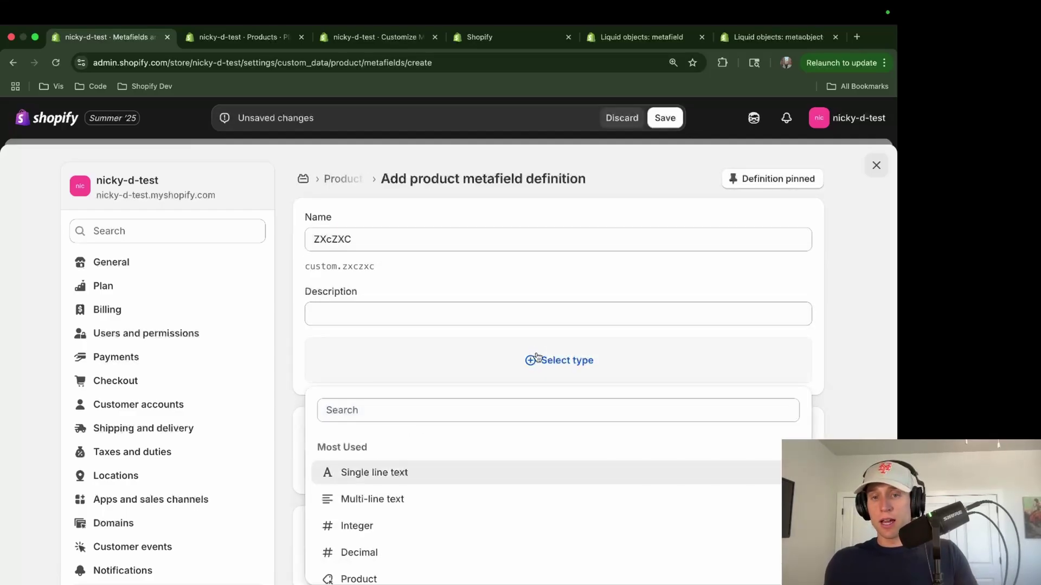
{"action": "left_click", "coordinate": [530, 358]}
{"action": "left_click", "coordinate": [530, 358]}
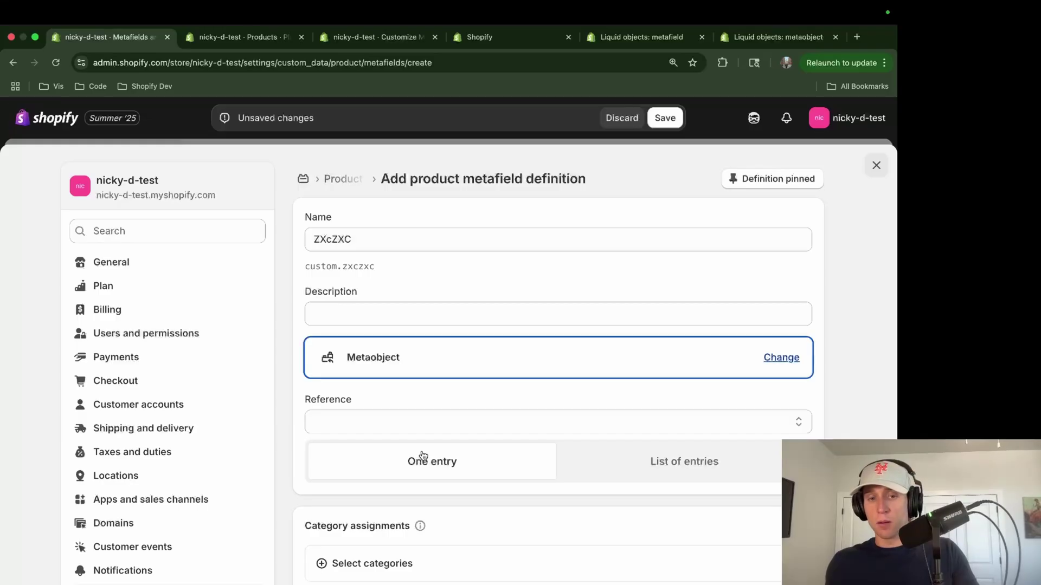
{"action": "scroll", "coordinate": [600, 400], "scroll_direction": "down", "scroll_amount": 4}
{"action": "scroll", "coordinate": [599, 400], "scroll_direction": "up", "scroll_amount": 4}
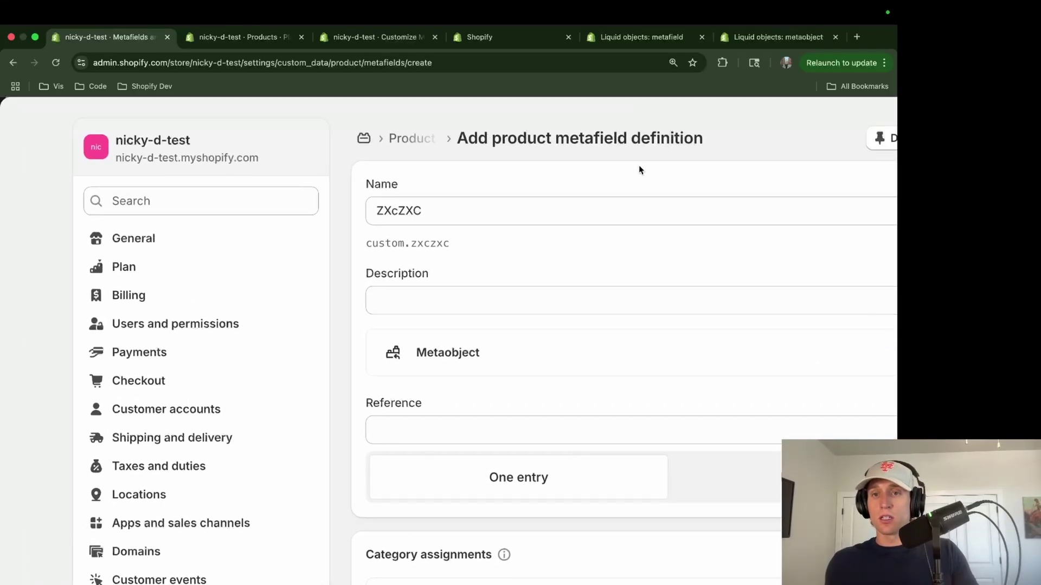
{"action": "left_click", "coordinate": [628, 115]}
Step: Compare the Cleaning Routing and Fabric metafields on the Plain T product page
{"action": "left_click", "coordinate": [245, 37]}
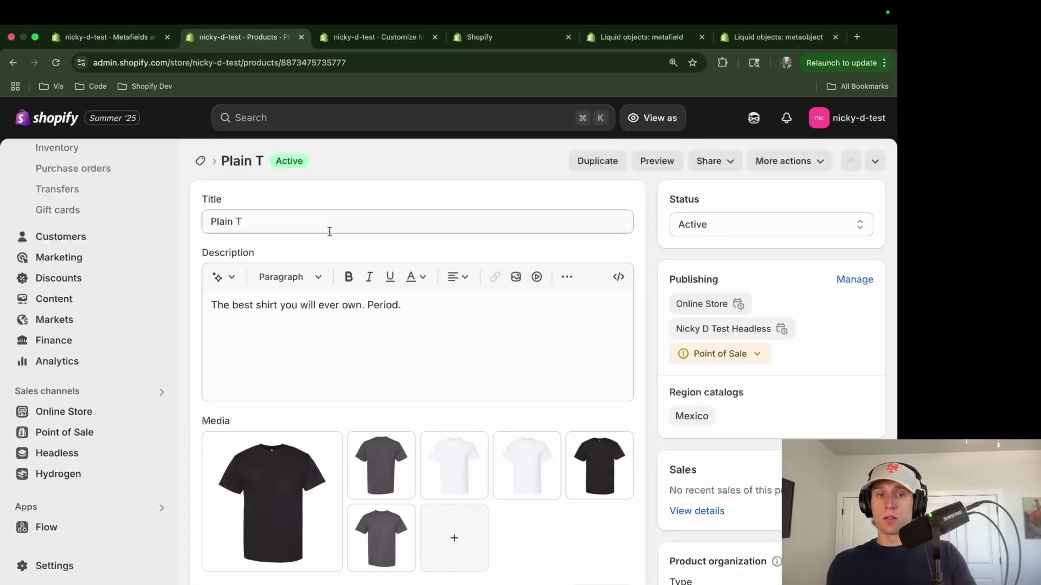
{"action": "scroll", "coordinate": [305, 380], "scroll_direction": "down", "scroll_amount": 10}
{"action": "scroll", "coordinate": [305, 444], "scroll_direction": "down", "scroll_amount": 5}
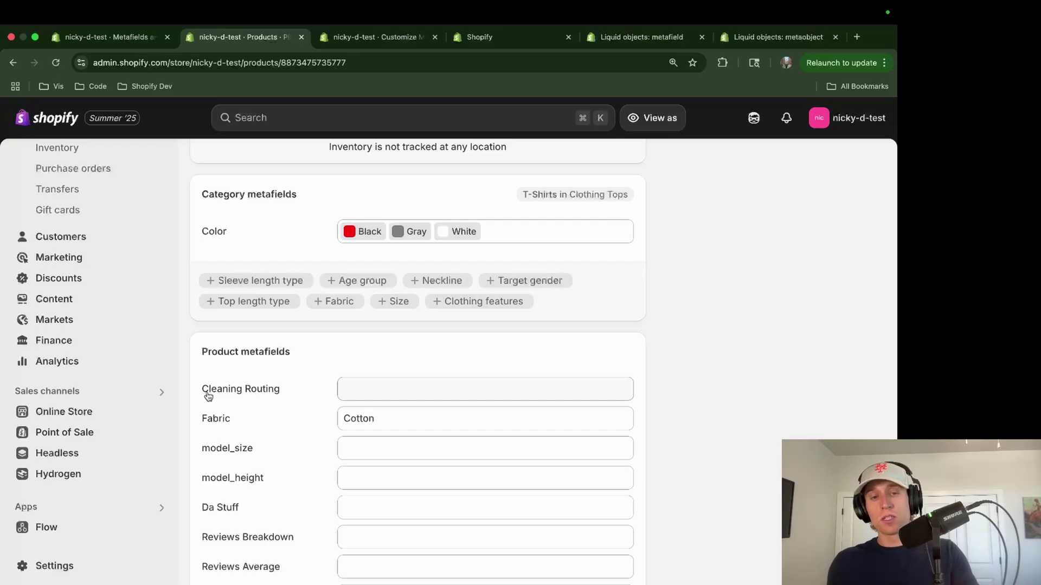
{"action": "left_click", "coordinate": [354, 392]}
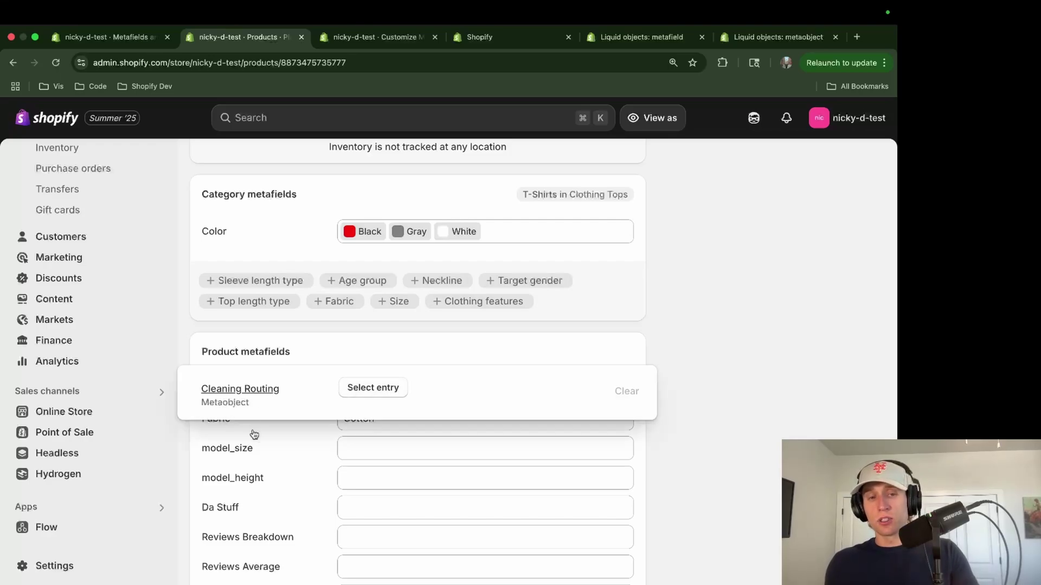
{"action": "left_click", "coordinate": [386, 424]}
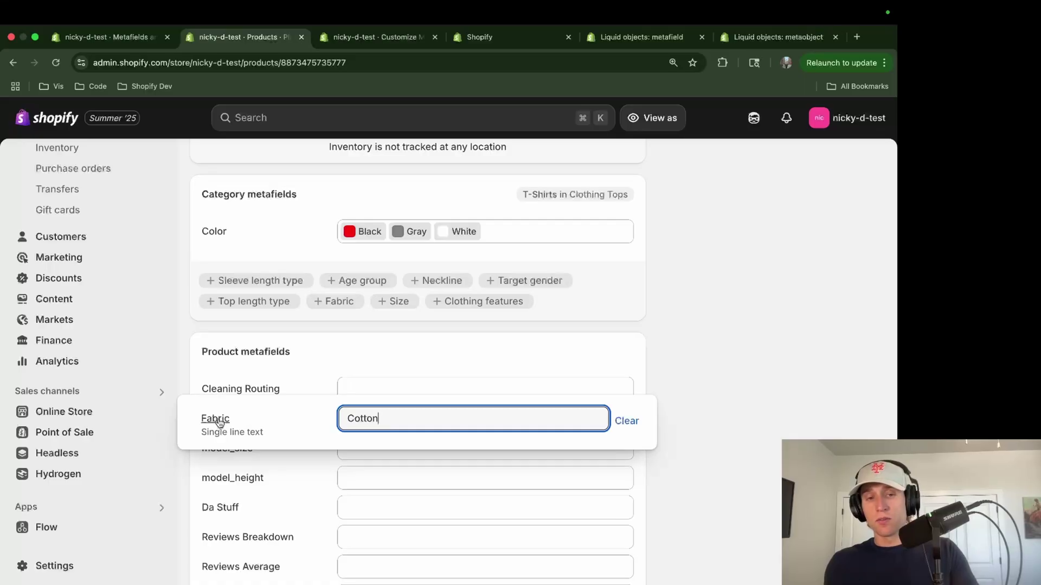
{"action": "left_click", "coordinate": [303, 375]}
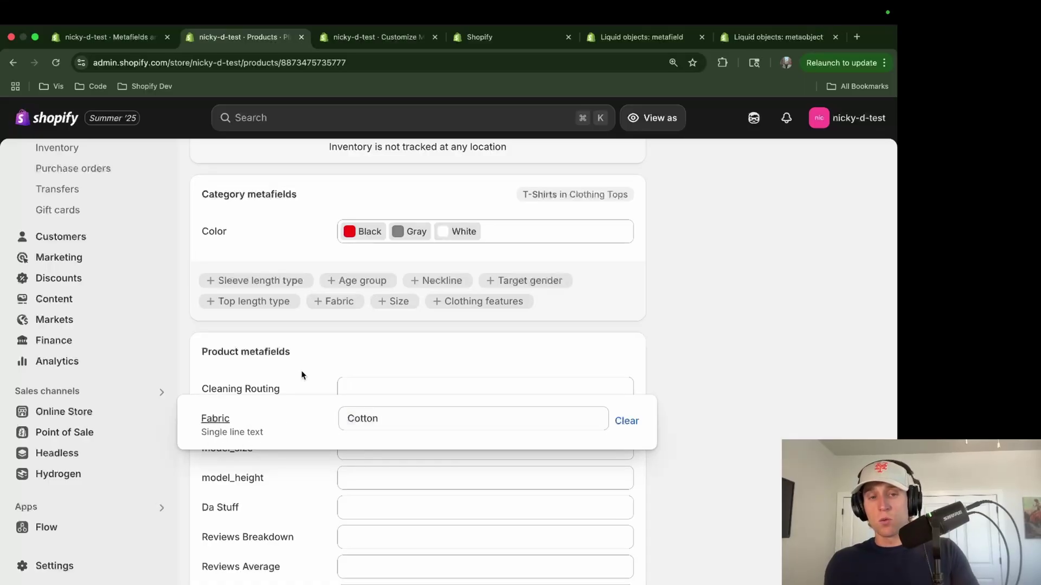
{"action": "left_click", "coordinate": [343, 391]}
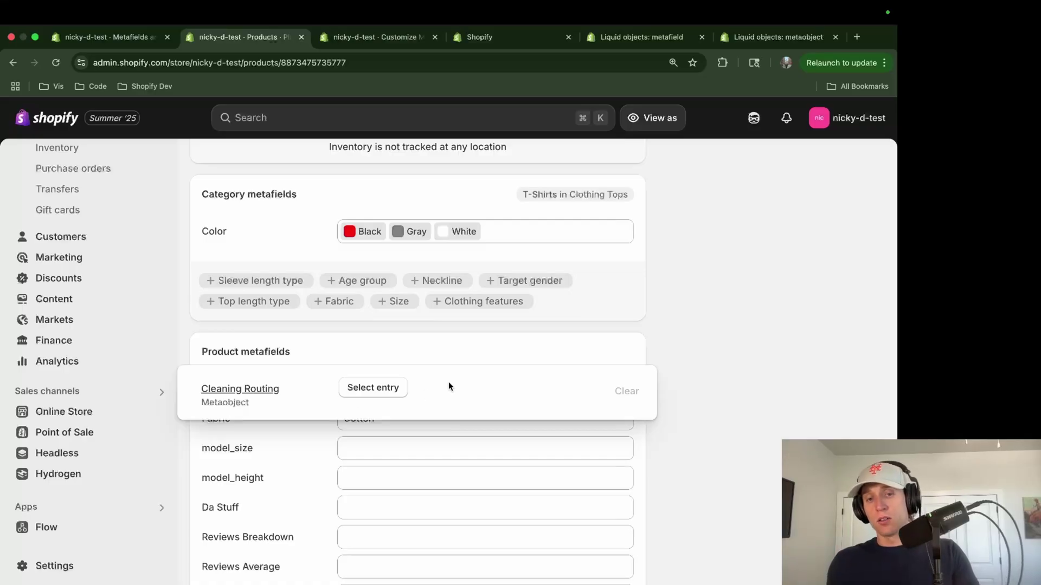
{"action": "left_click", "coordinate": [718, 336]}
{"action": "left_click", "coordinate": [423, 398]}
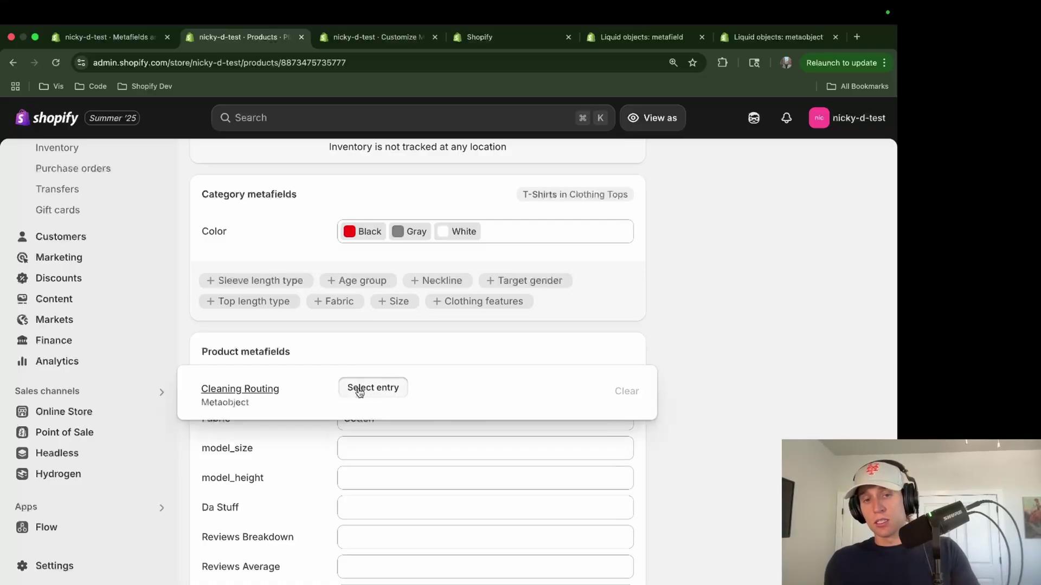
Step: Assign the Scrub entry to Plain T's Cleaning Routing metafield and save the product
{"action": "left_click", "coordinate": [360, 388]}
{"action": "left_click", "coordinate": [392, 455]}
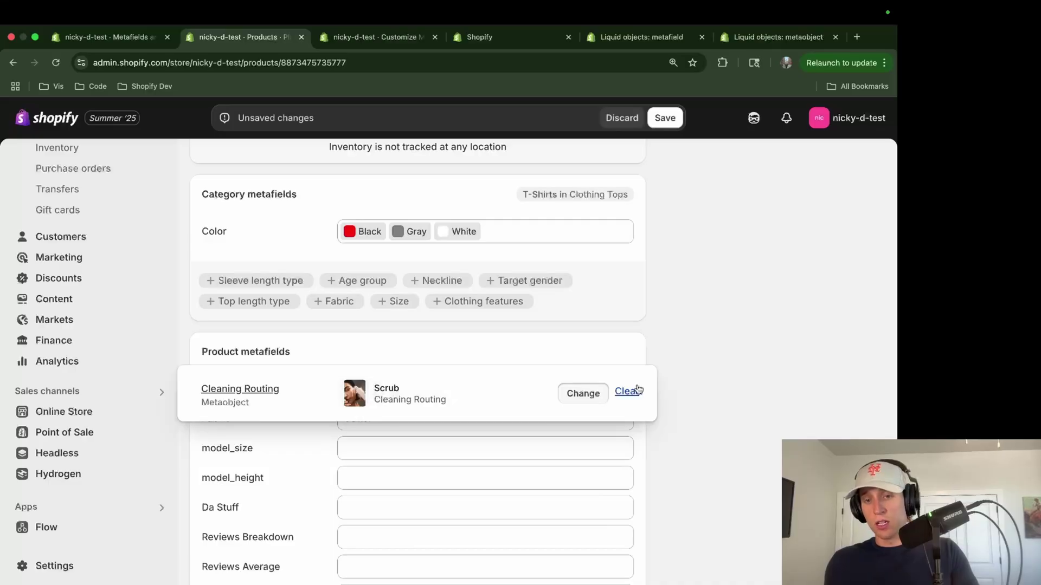
{"action": "scroll", "coordinate": [520, 402], "scroll_direction": "up", "scroll_amount": 15}
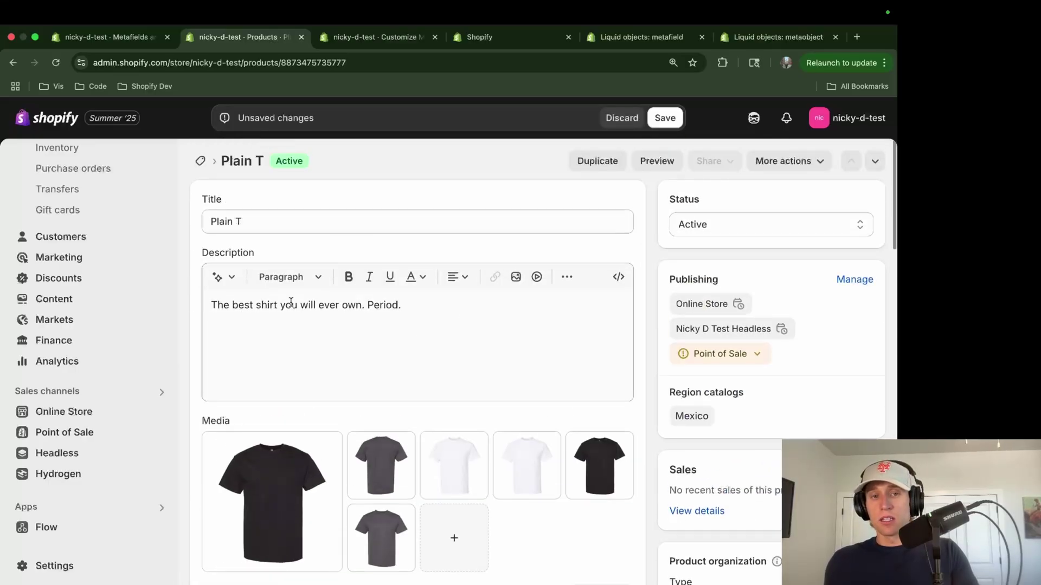
{"action": "scroll", "coordinate": [401, 395], "scroll_direction": "down", "scroll_amount": 3}
{"action": "scroll", "coordinate": [401, 395], "scroll_direction": "down", "scroll_amount": 10}
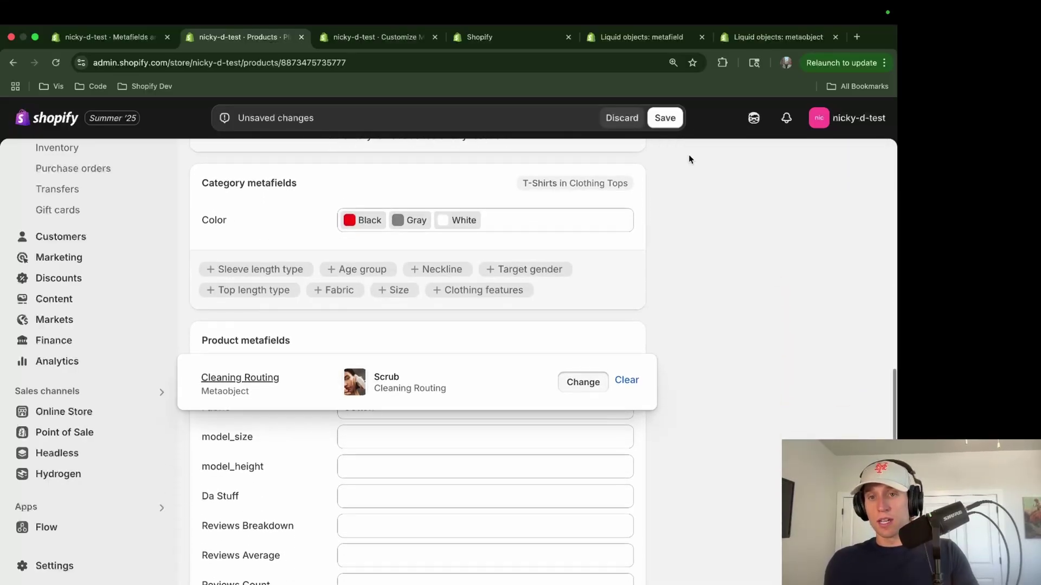
{"action": "left_click", "coordinate": [665, 118]}
Step: Return to the theme customizer's default product template and hide the Metafield Section
{"action": "left_click", "coordinate": [381, 39]}
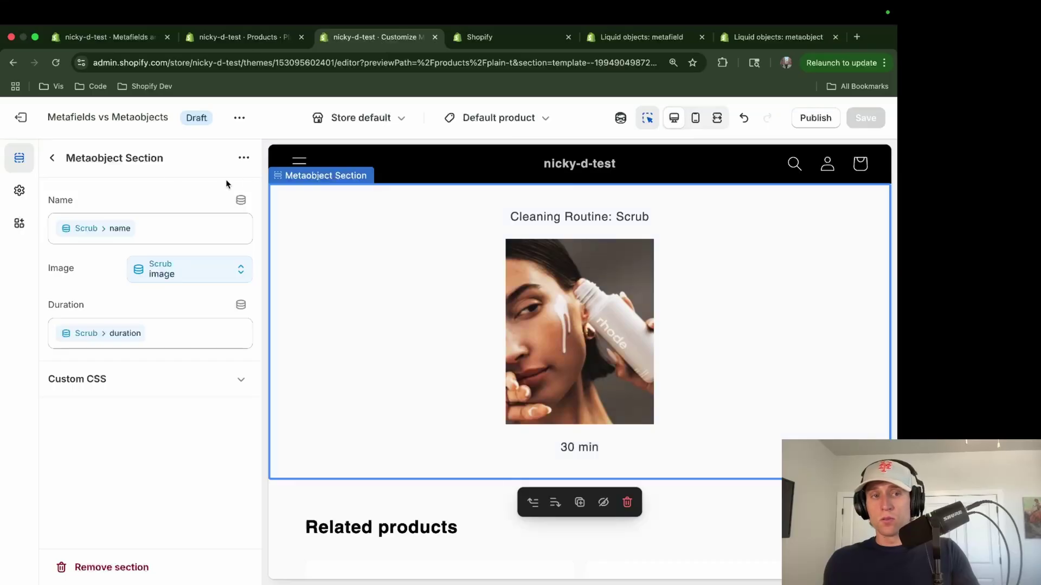
{"action": "left_click", "coordinate": [52, 158]}
{"action": "left_click", "coordinate": [242, 389]}
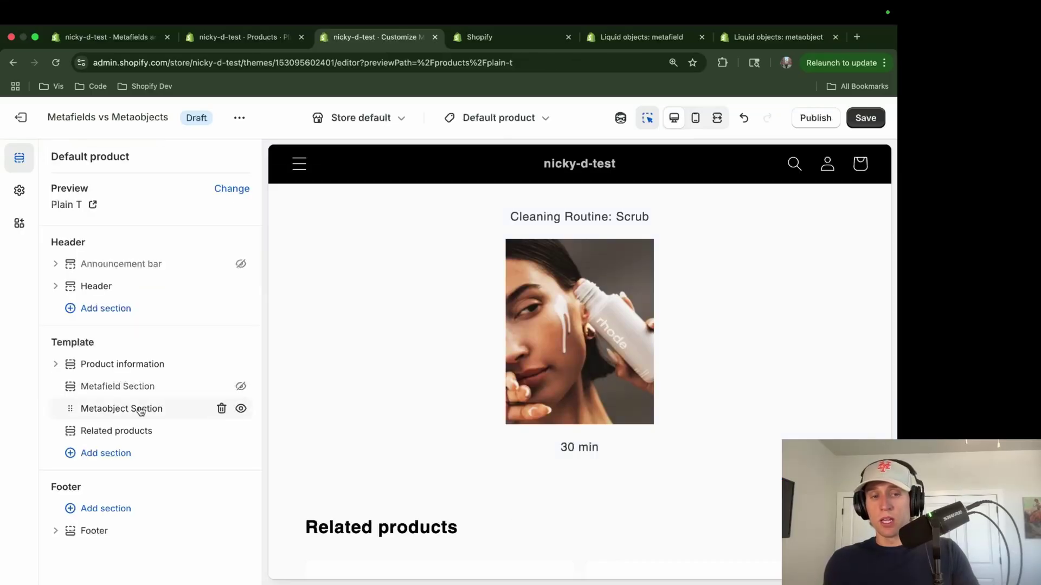
Step: Remove the Scrub dynamic sources from the Metaobject Section's Name, Image and Duration settings
{"action": "left_click", "coordinate": [137, 411]}
{"action": "left_click", "coordinate": [184, 226]}
{"action": "key", "text": "BackSpace"}
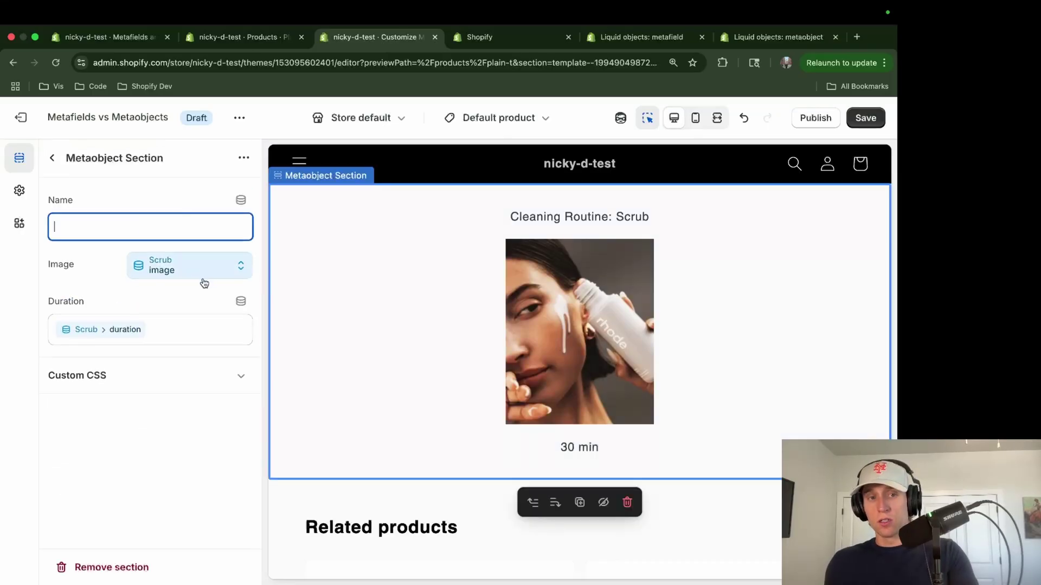
{"action": "left_click", "coordinate": [239, 270]}
{"action": "left_click", "coordinate": [190, 376]}
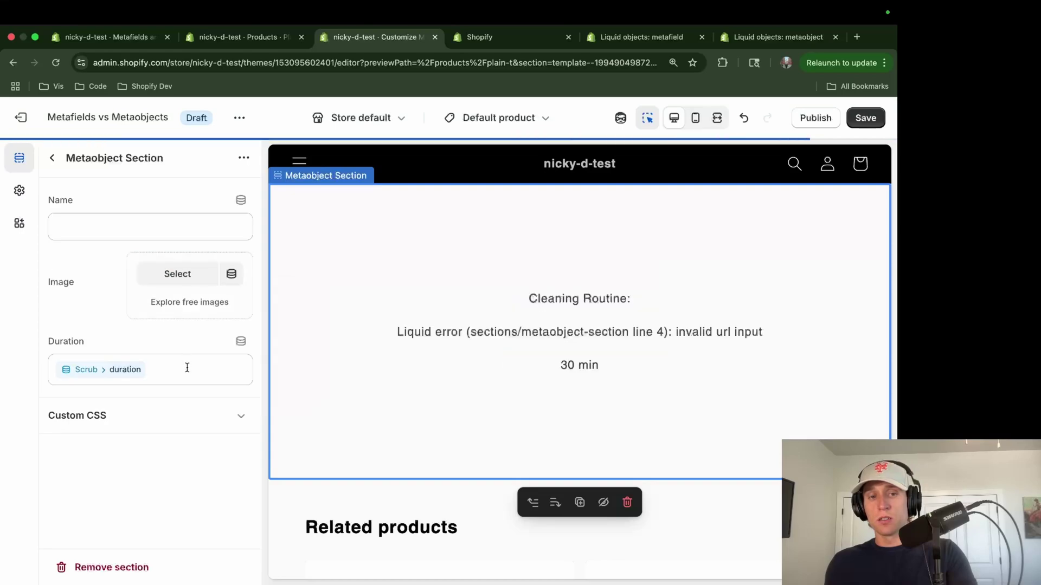
{"action": "left_click", "coordinate": [186, 367]}
{"action": "key", "text": "BackSpace"}
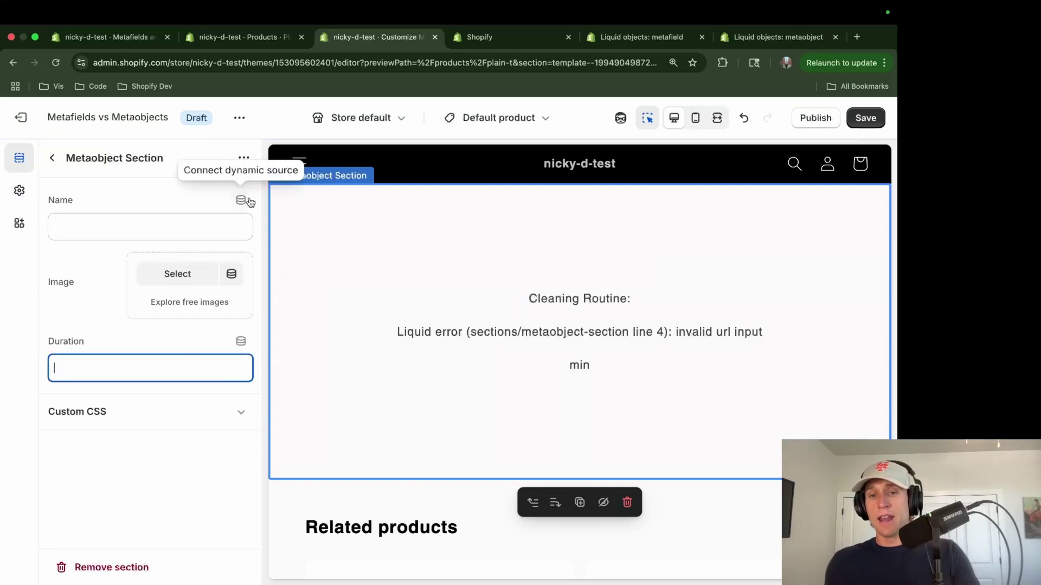
Step: Connect the Metaobject Section's Name setting to the name field of the template product's Cleaning Routing metafield
{"action": "left_click", "coordinate": [240, 202]}
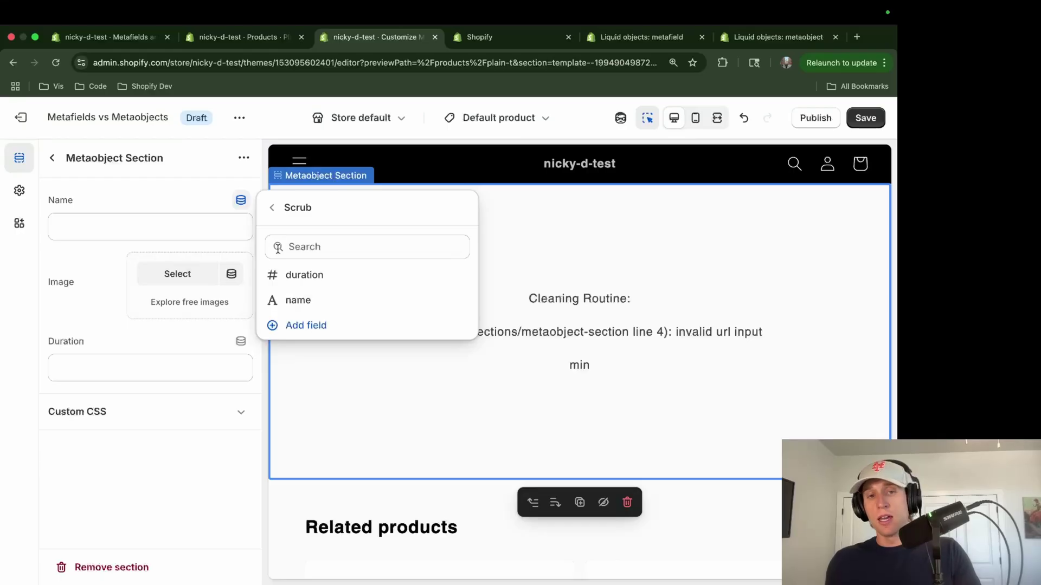
{"action": "left_click", "coordinate": [273, 207]}
{"action": "left_click", "coordinate": [273, 207]}
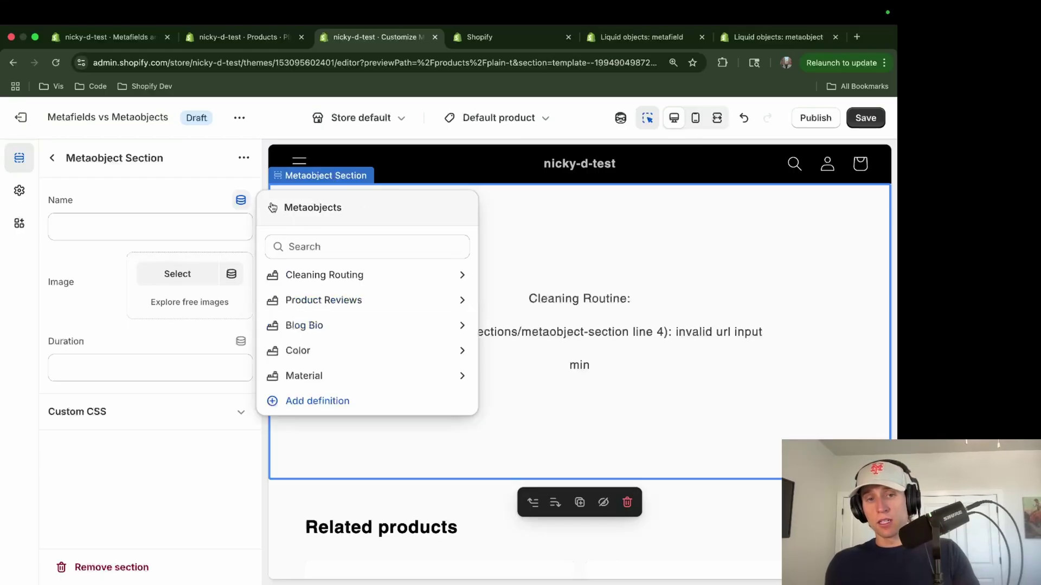
{"action": "left_click", "coordinate": [270, 210]}
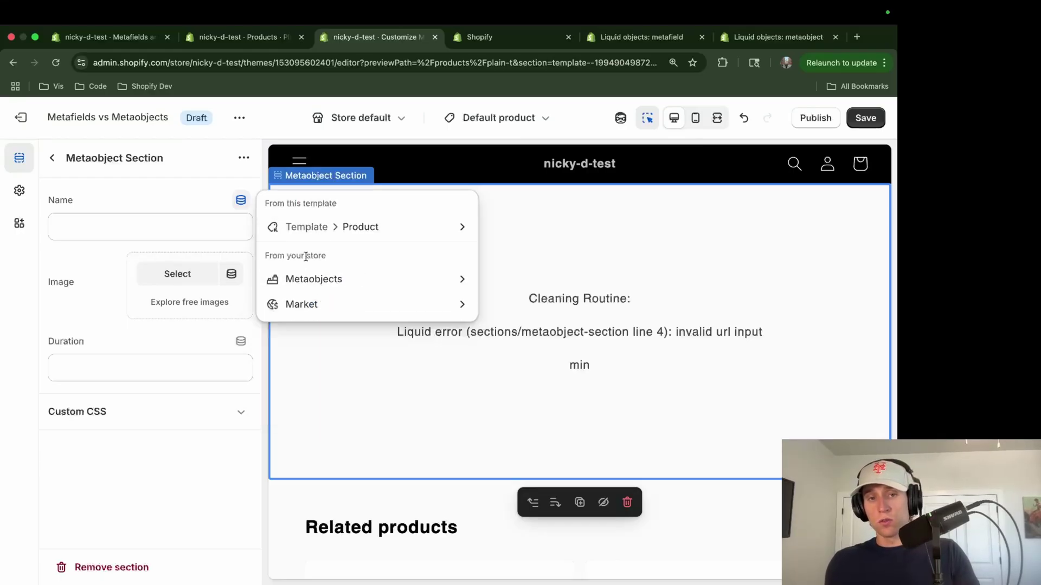
{"action": "left_click", "coordinate": [347, 228]}
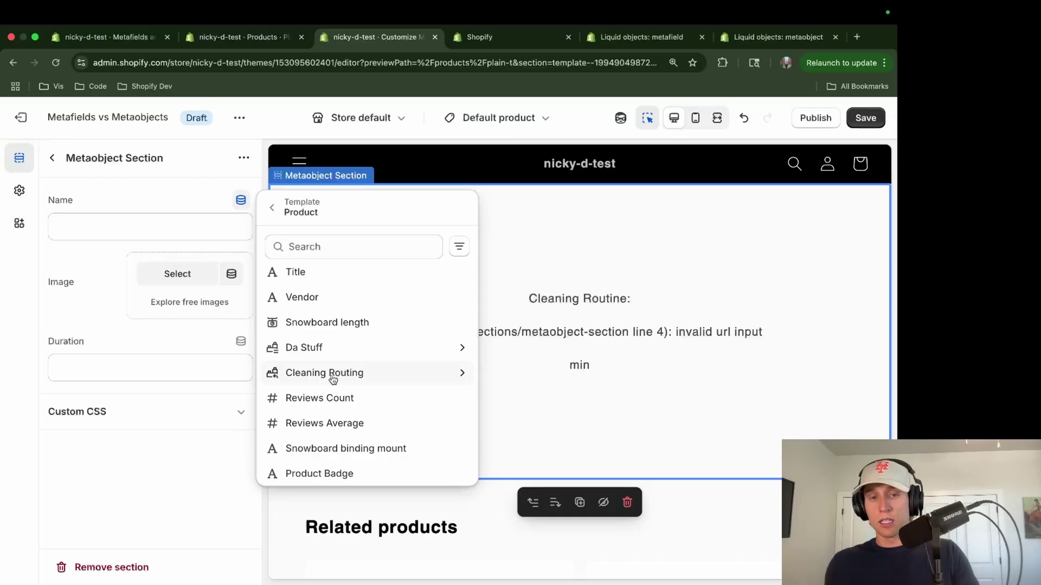
{"action": "left_click", "coordinate": [332, 374]}
{"action": "left_click", "coordinate": [319, 299]}
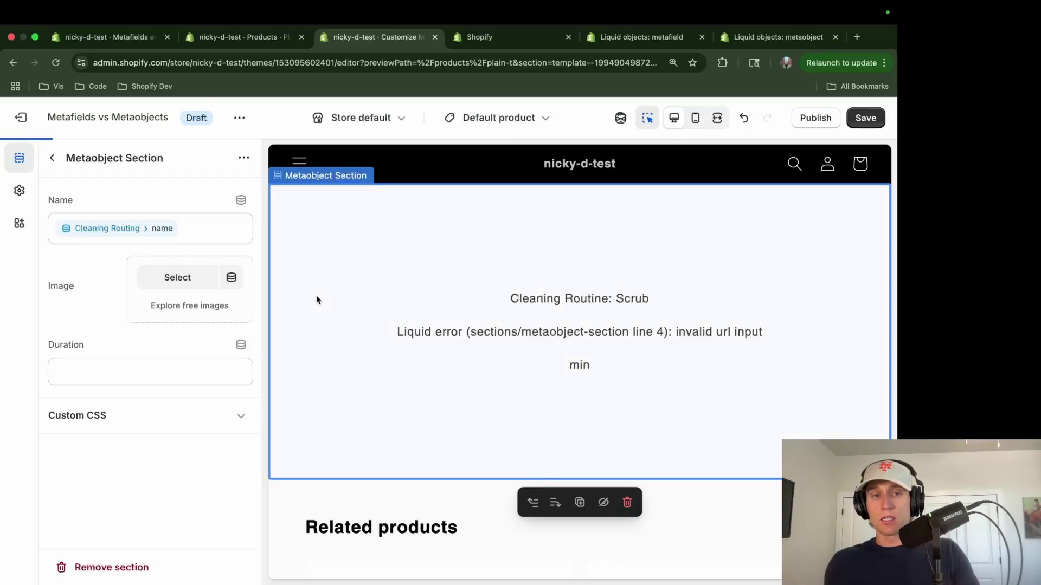
Step: Connect the section's Image setting to the image field of the product's Cleaning Routing metafield
{"action": "left_click", "coordinate": [231, 277]}
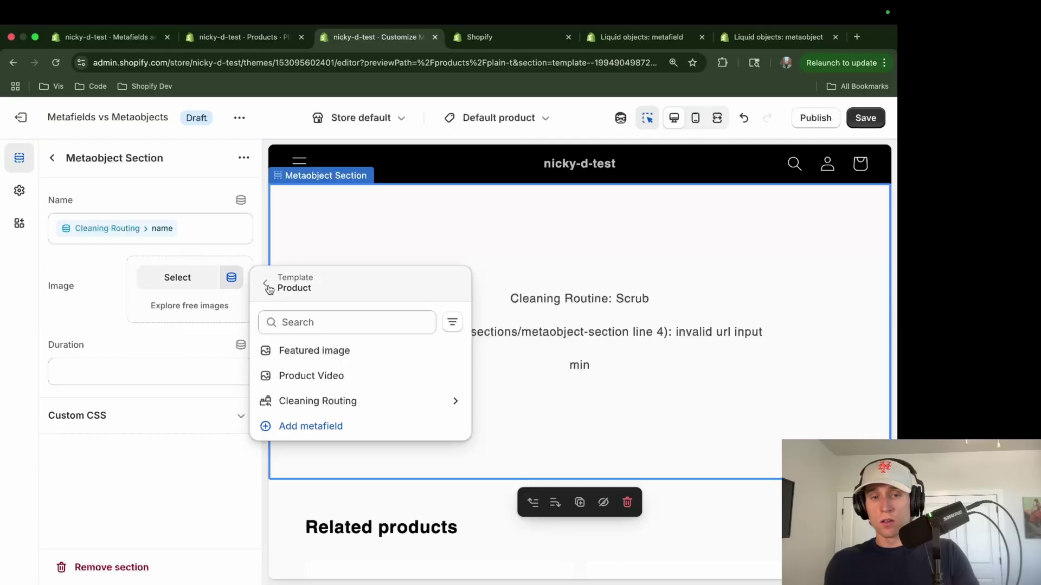
{"action": "left_click", "coordinate": [323, 401]}
{"action": "left_click", "coordinate": [322, 352]}
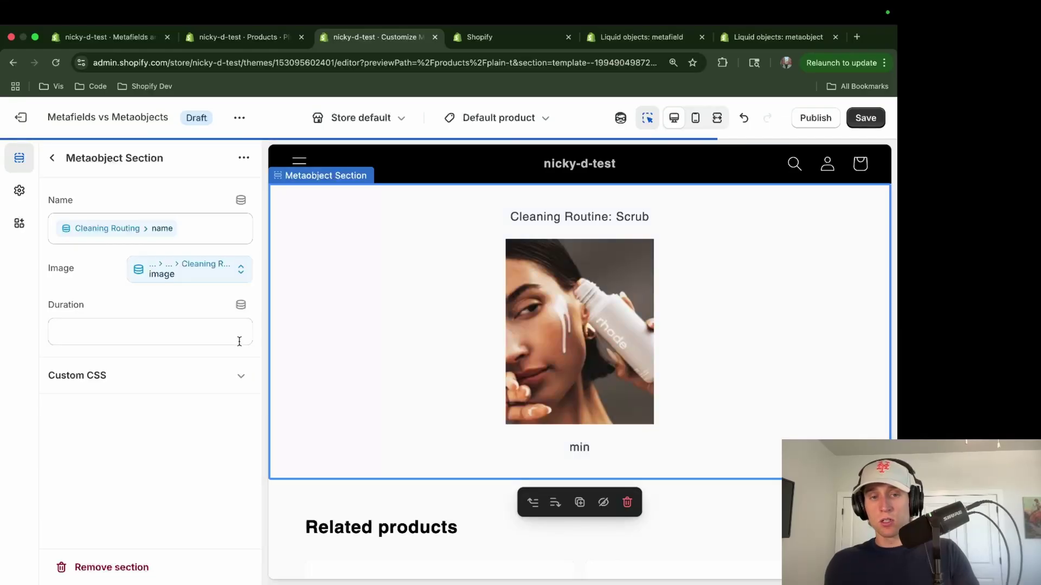
Step: Connect the section's Duration setting to the duration field of the product's Cleaning Routing metafield
{"action": "left_click", "coordinate": [241, 304]}
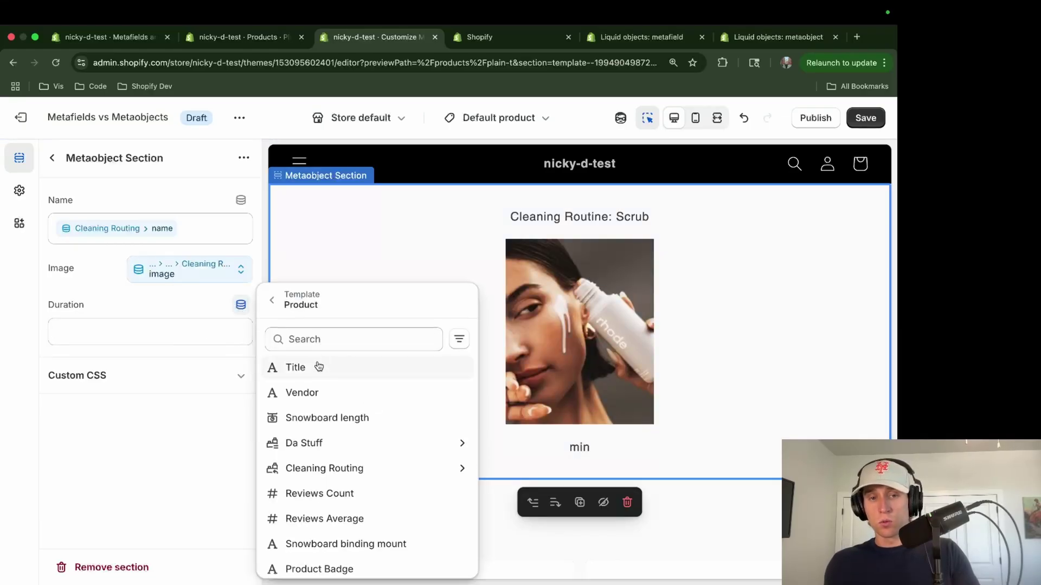
{"action": "scroll", "coordinate": [318, 367], "scroll_direction": "down", "scroll_amount": 5}
{"action": "scroll", "coordinate": [320, 374], "scroll_direction": "up", "scroll_amount": 3}
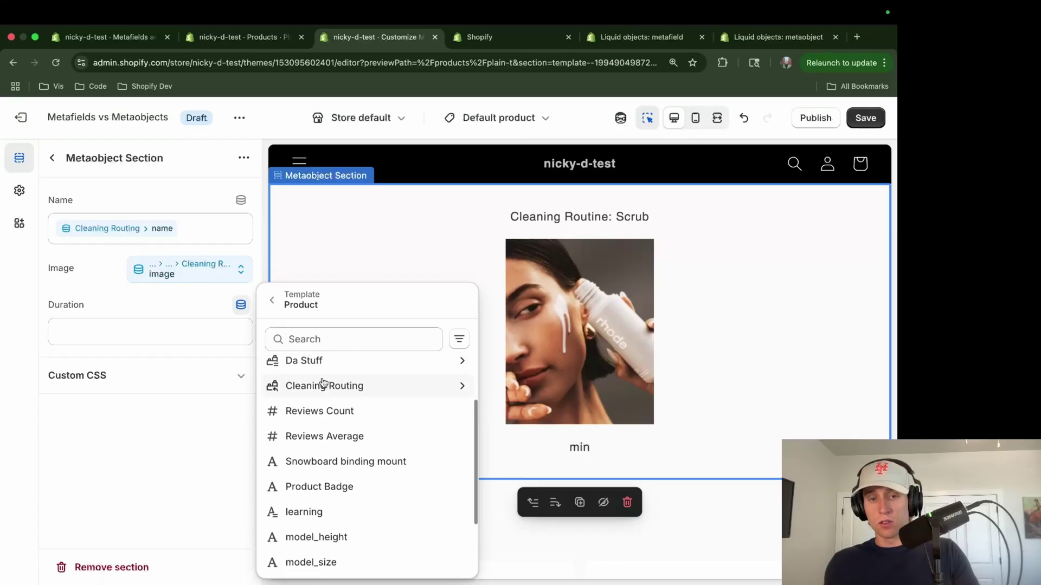
{"action": "left_click", "coordinate": [324, 385]}
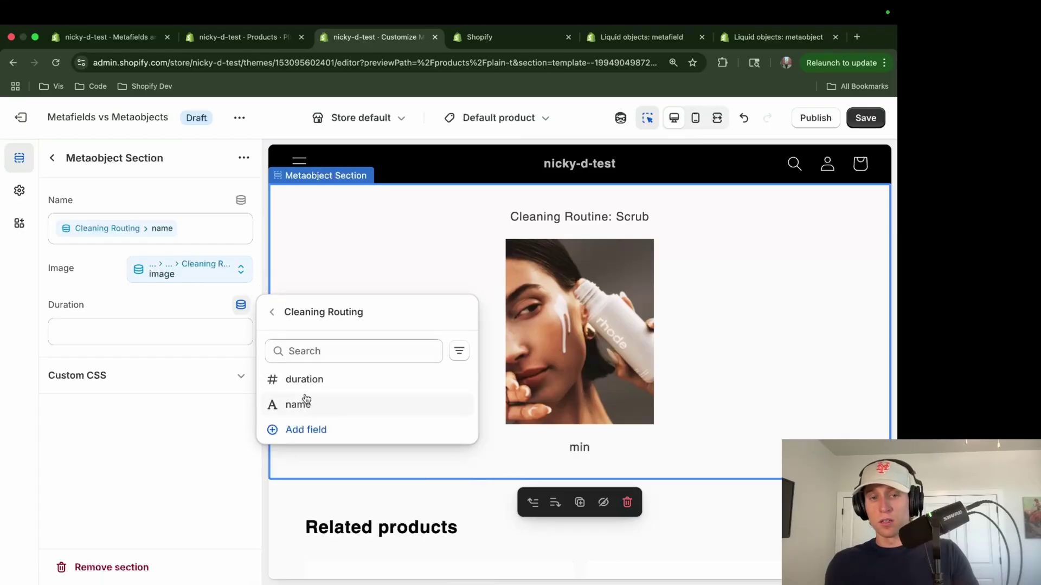
{"action": "left_click", "coordinate": [305, 380]}
{"action": "scroll", "coordinate": [598, 325], "scroll_direction": "up", "scroll_amount": 2}
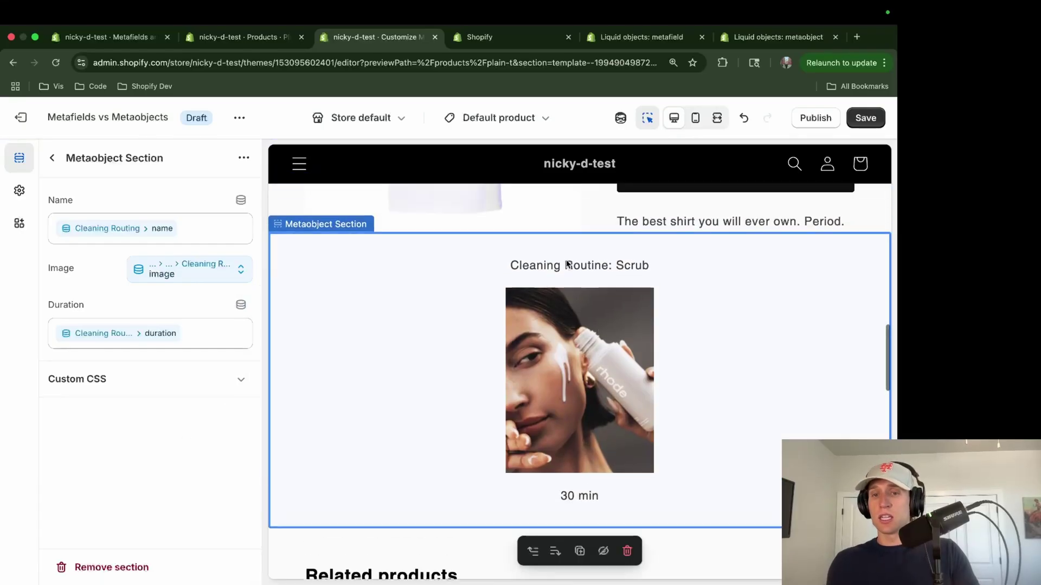